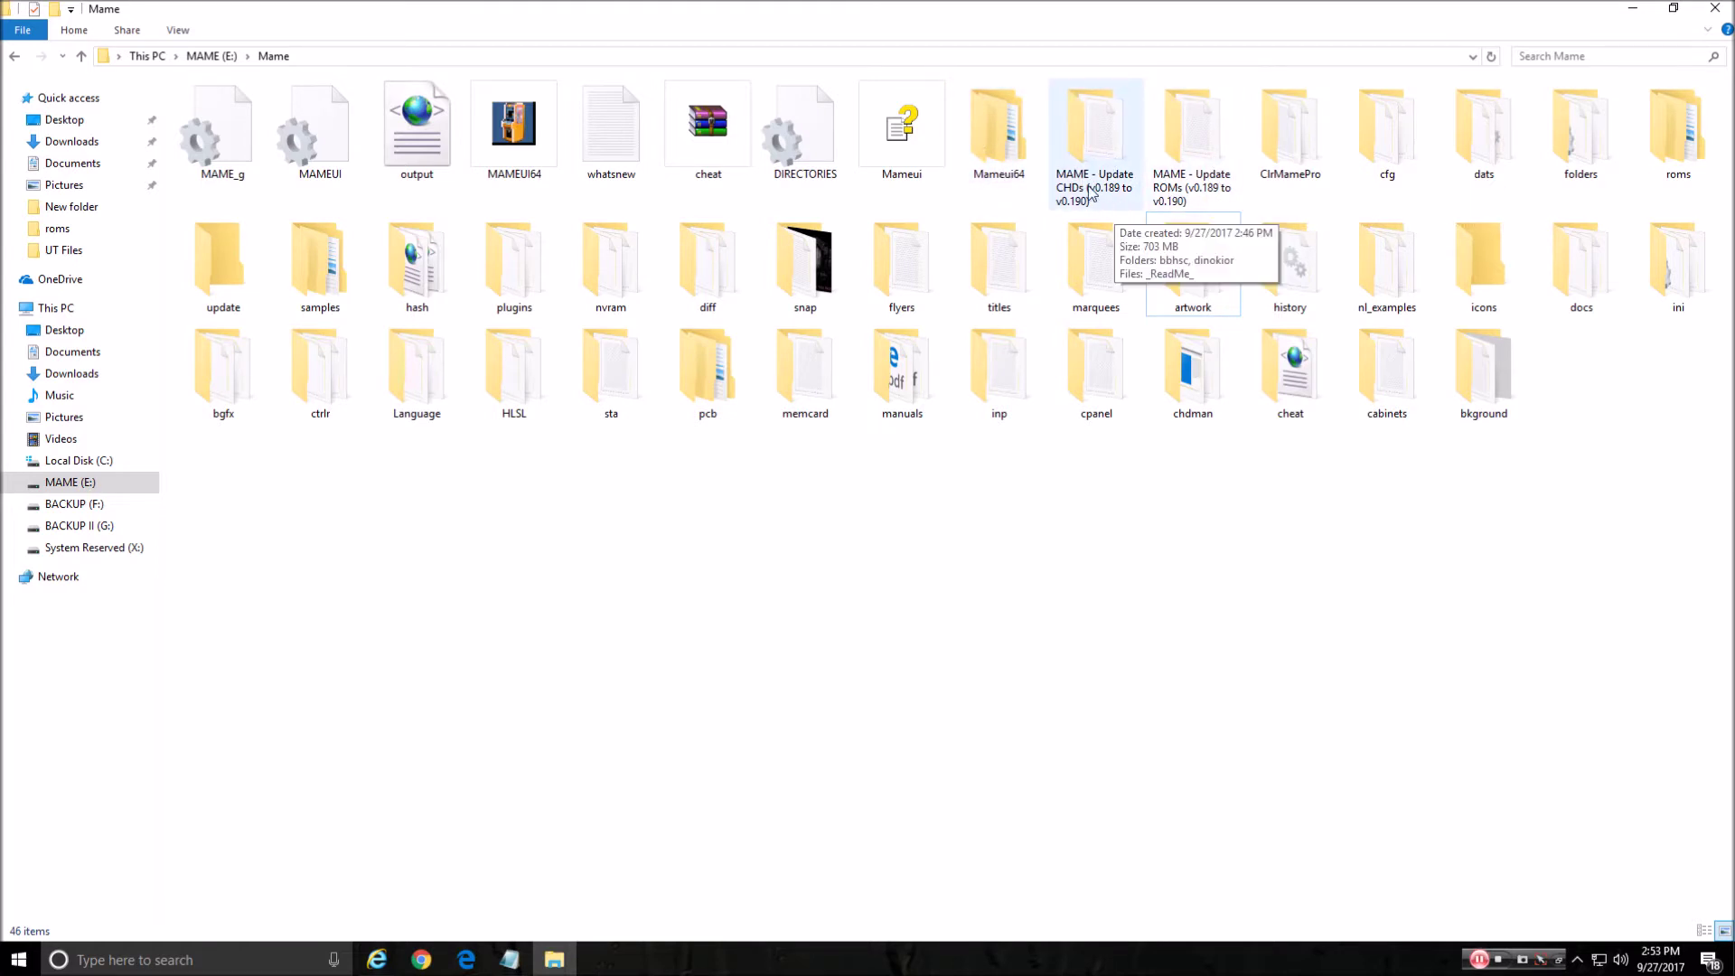
Step: Examine the MAMEUI64 download links on the mameui.info website in Internet Explorer, and return to the Mame folder in File Explorer
{"action": "mouse_move", "coordinate": [1109, 199]}
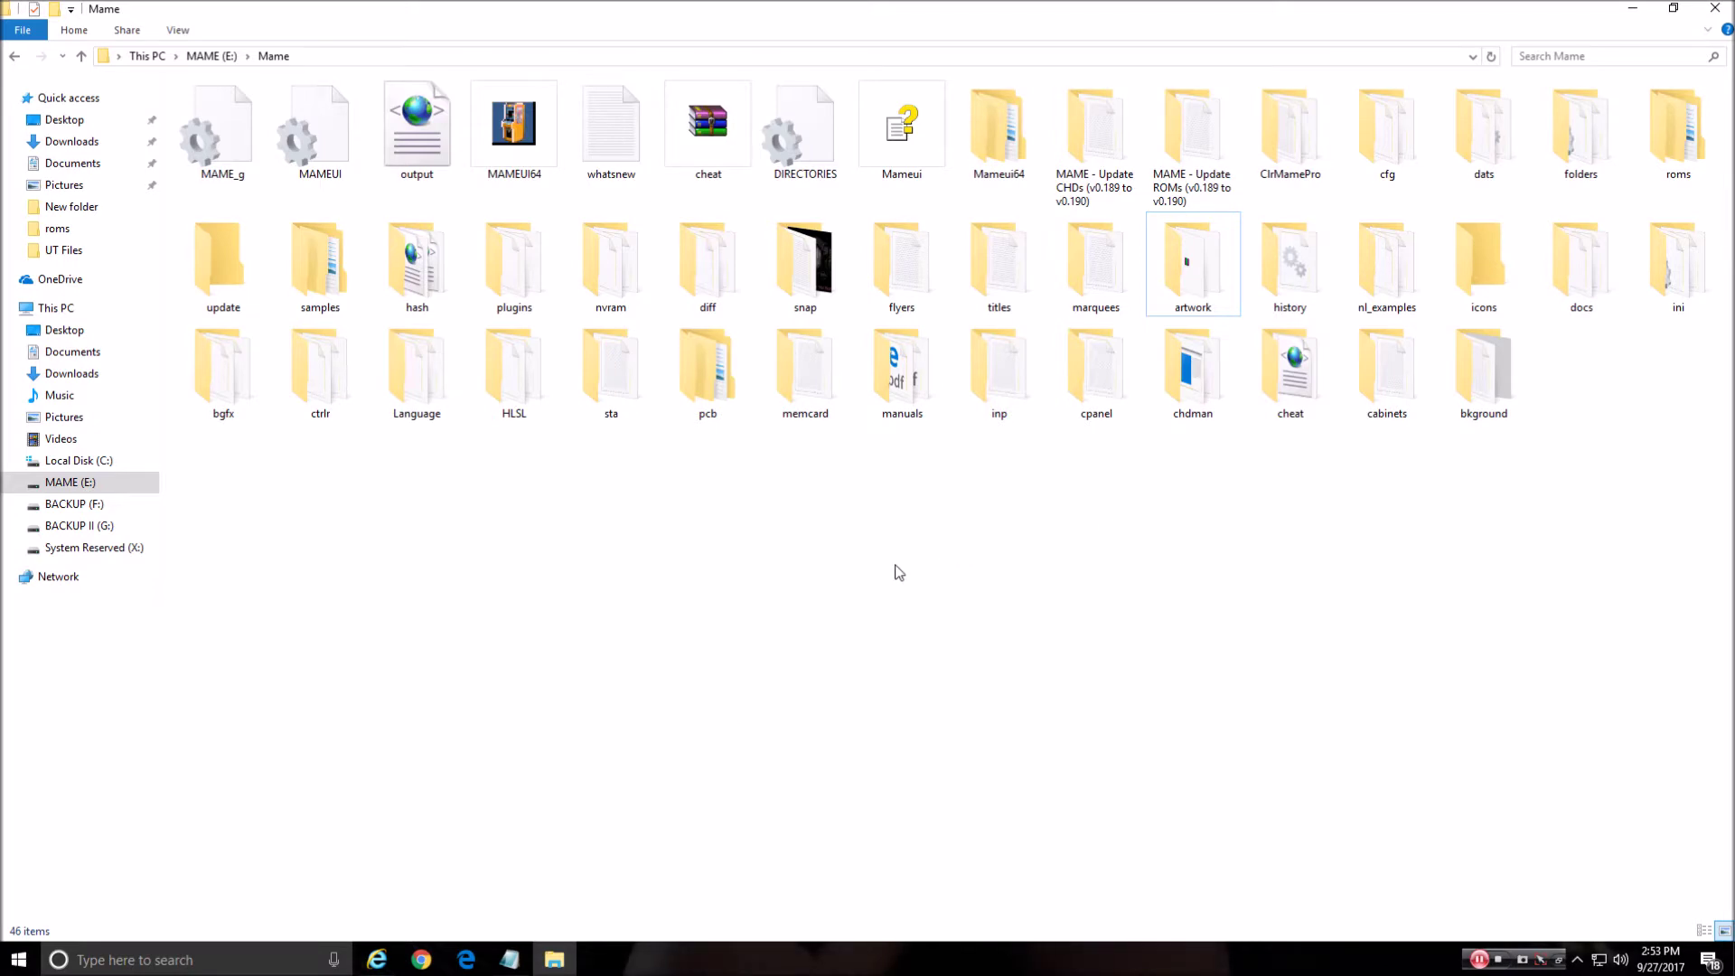
{"action": "mouse_move", "coordinate": [383, 965]}
{"action": "left_click", "coordinate": [377, 900]}
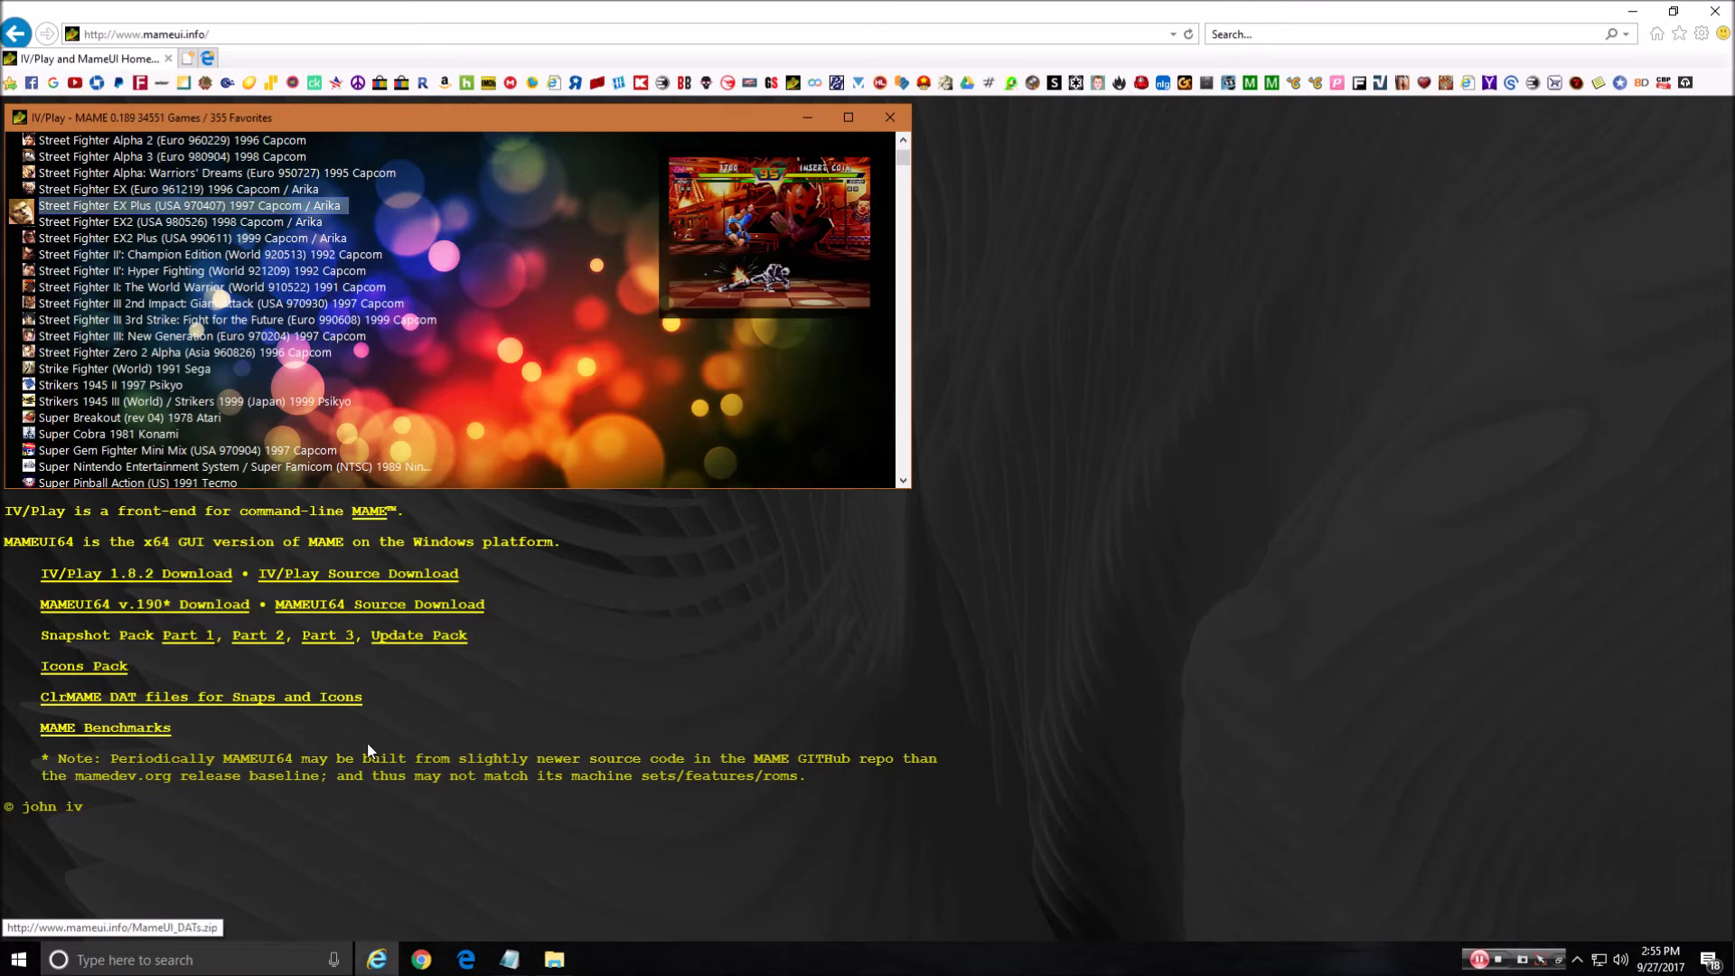
{"action": "left_click", "coordinate": [555, 960]}
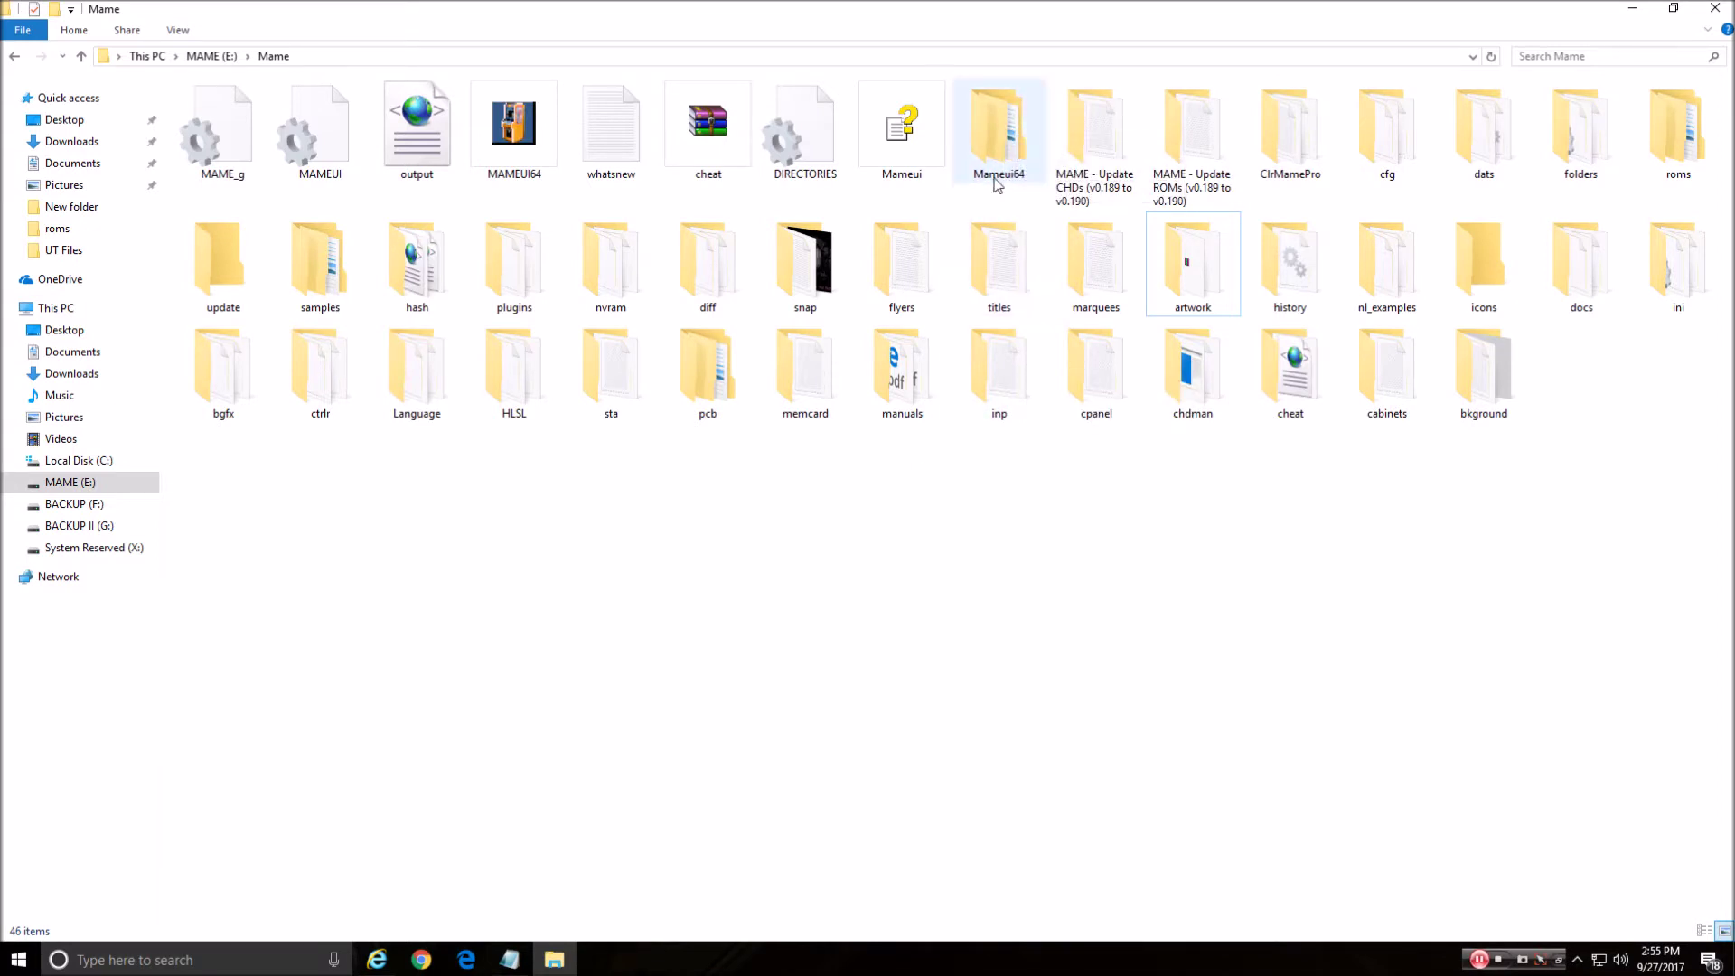
Step: Move everything from the nested Mameui64\Mameui64 folder into the main Mame folder, replacing files with the same names
{"action": "double_click", "coordinate": [1009, 130]}
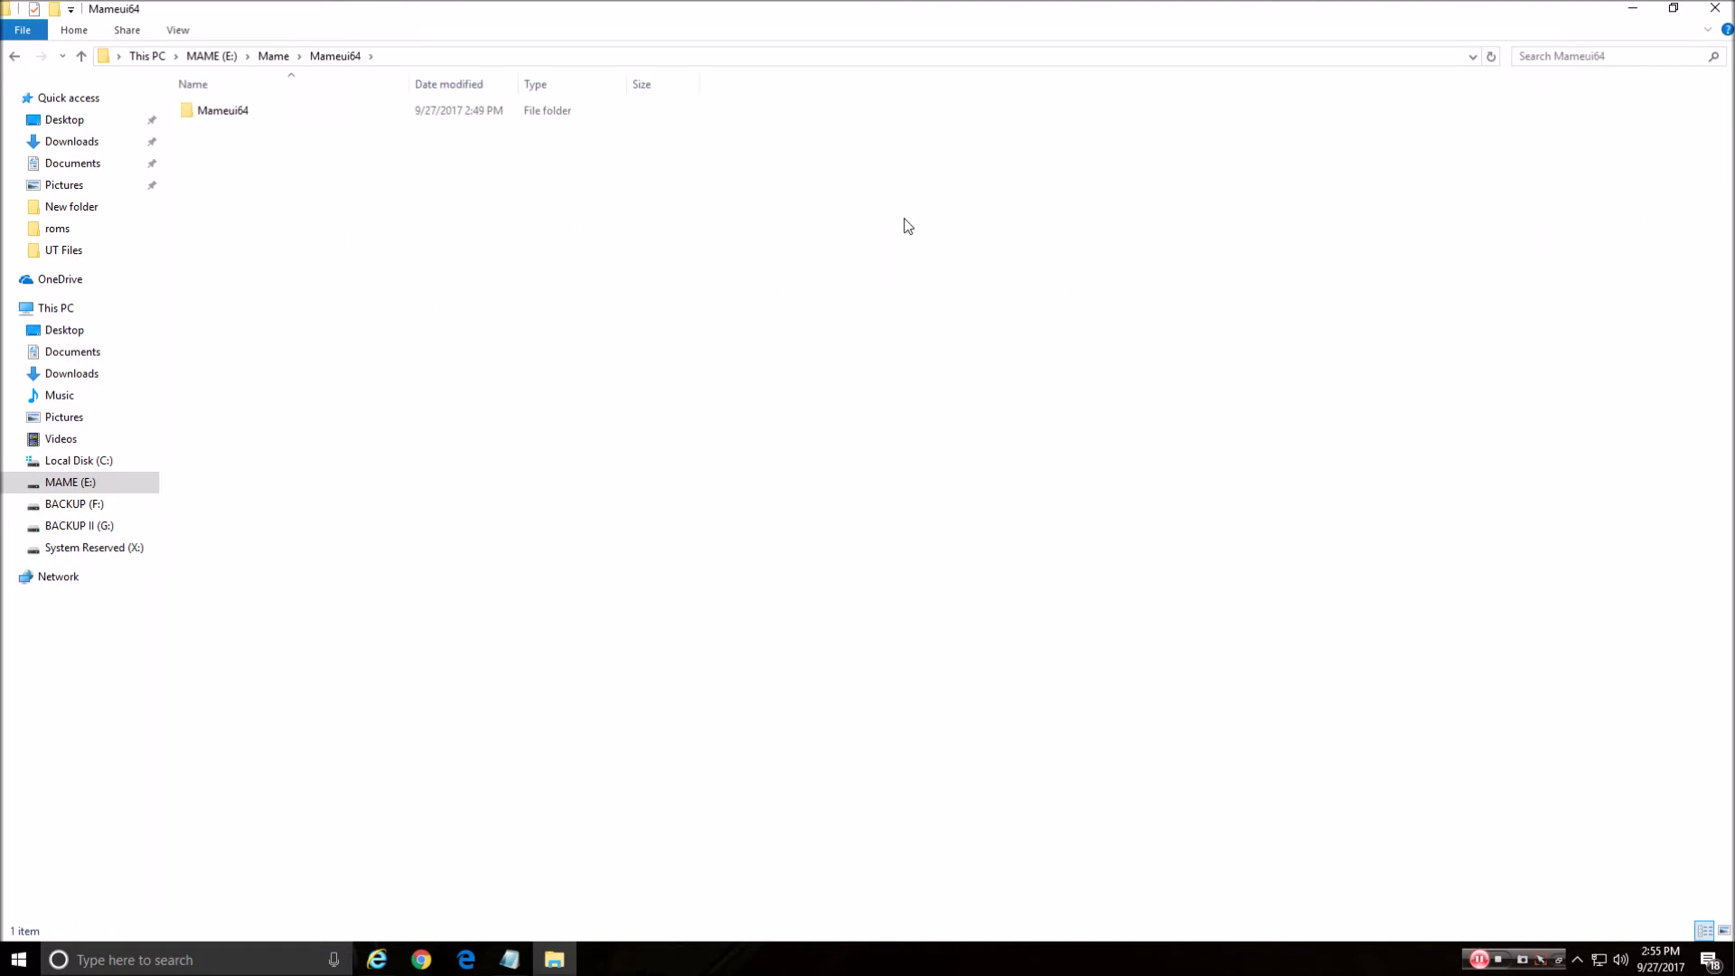
{"action": "double_click", "coordinate": [233, 110]}
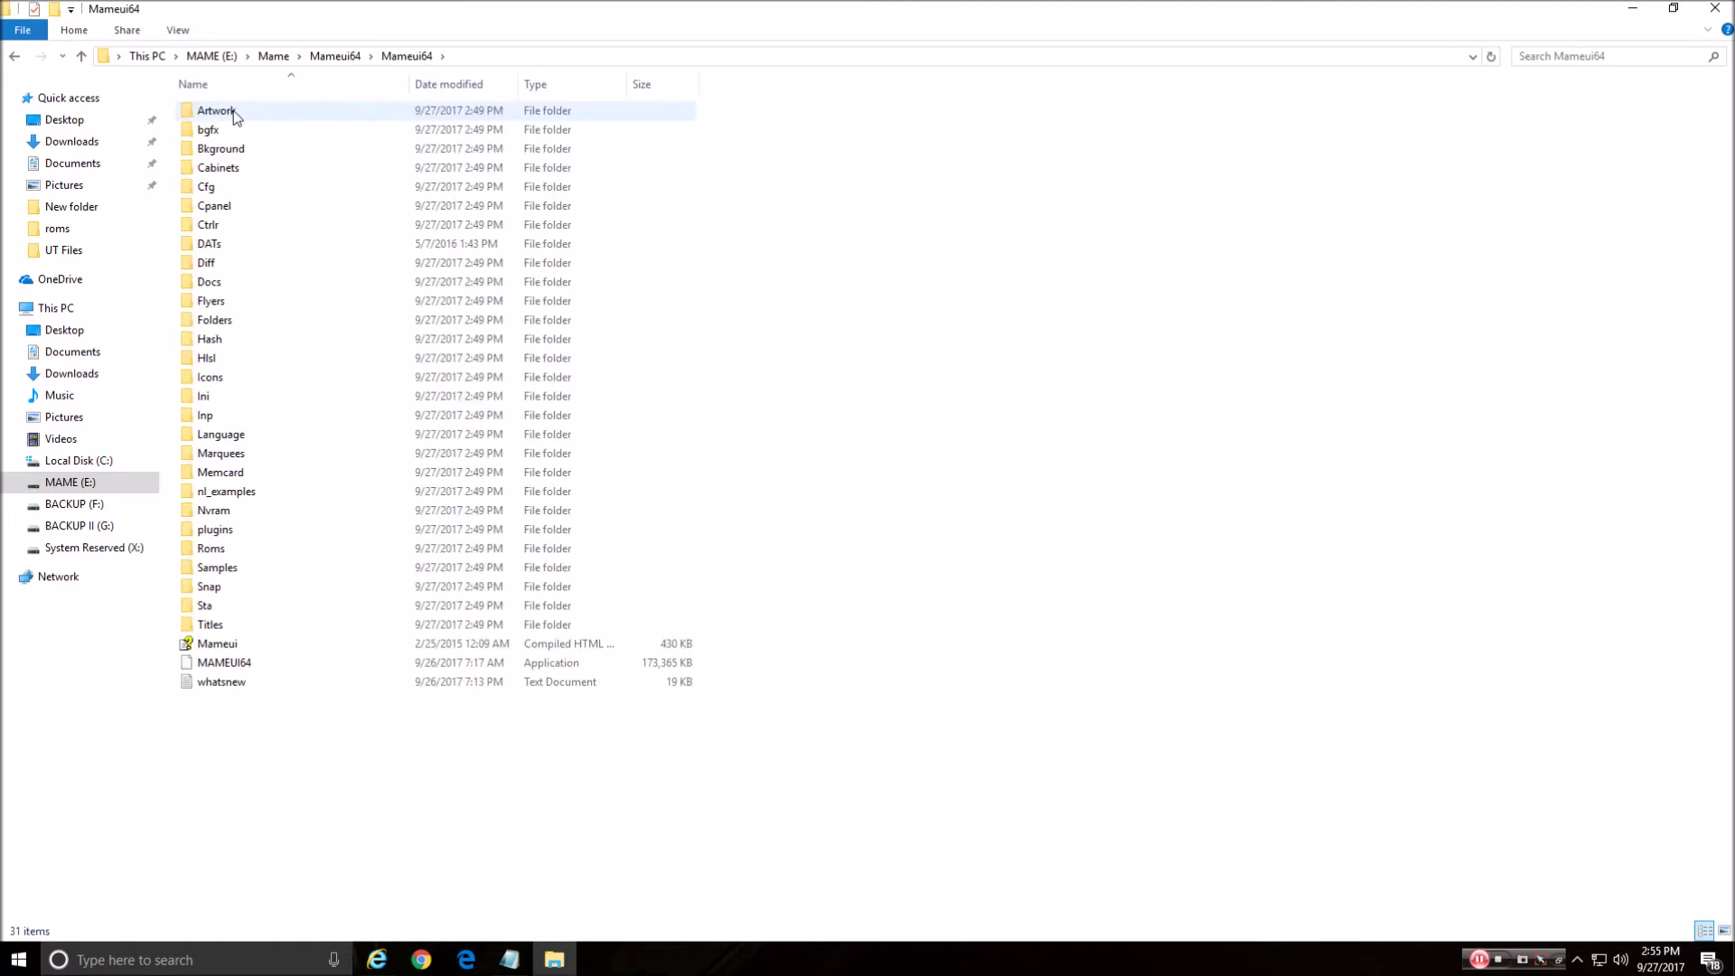
{"action": "left_click_drag", "start_coordinate": [241, 713], "coordinate": [220, 110]}
{"action": "right_click", "coordinate": [221, 111]}
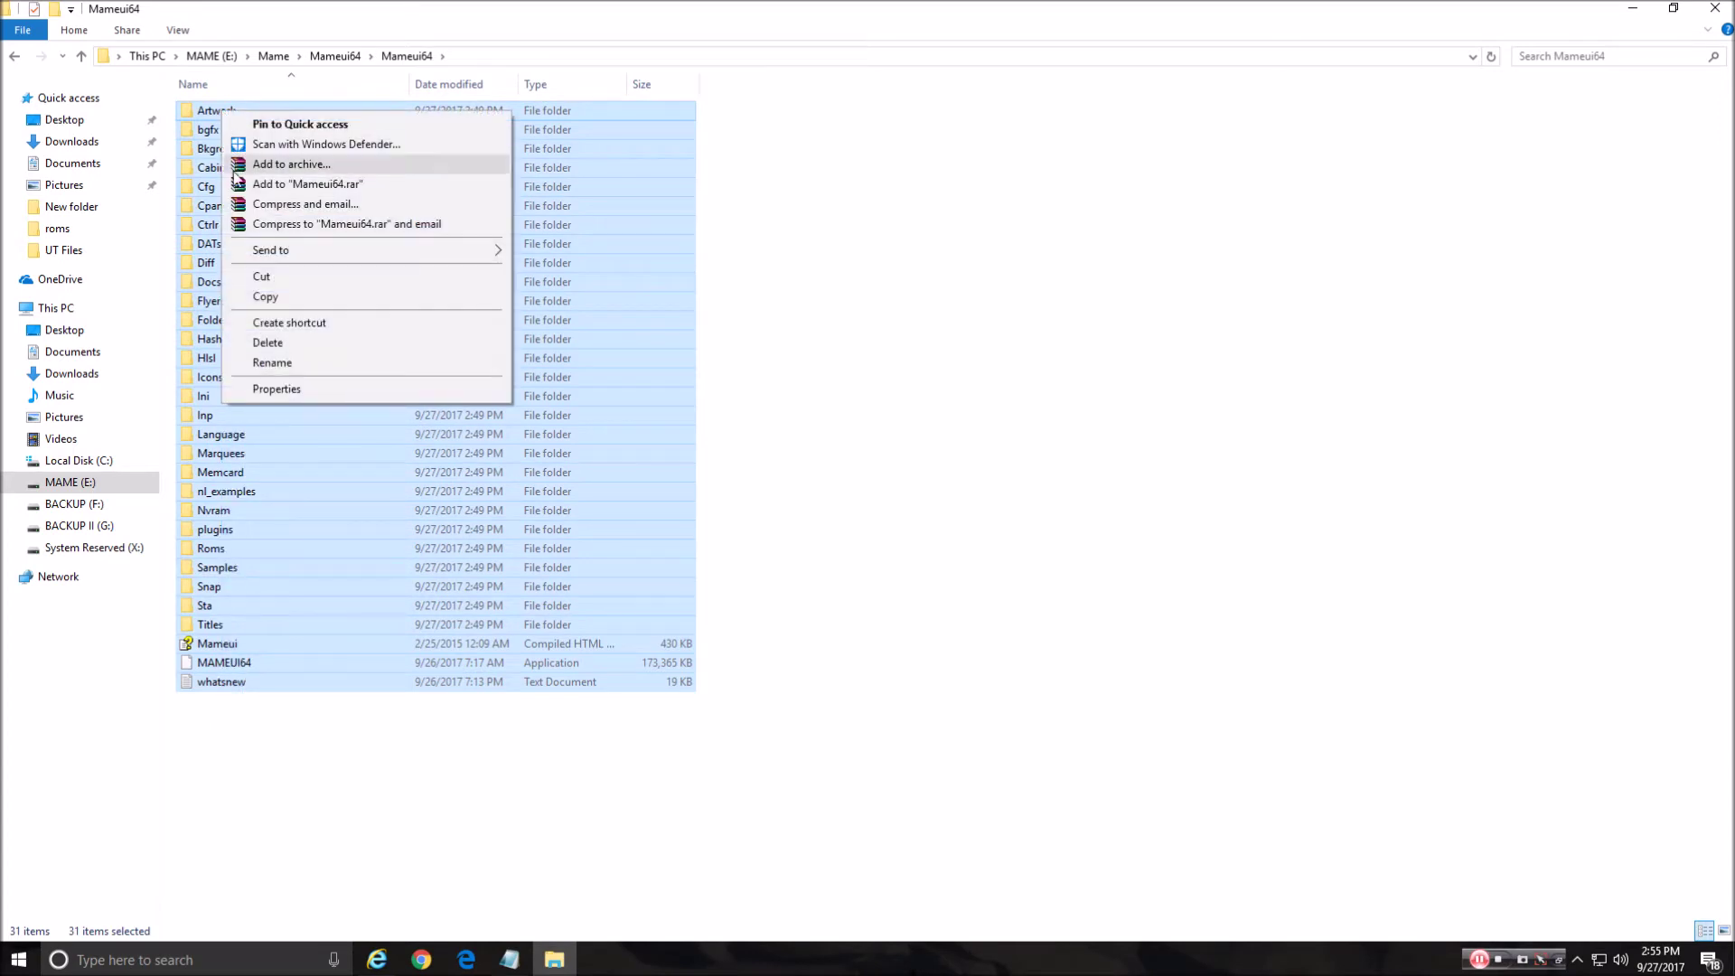
{"action": "left_click", "coordinate": [267, 277]}
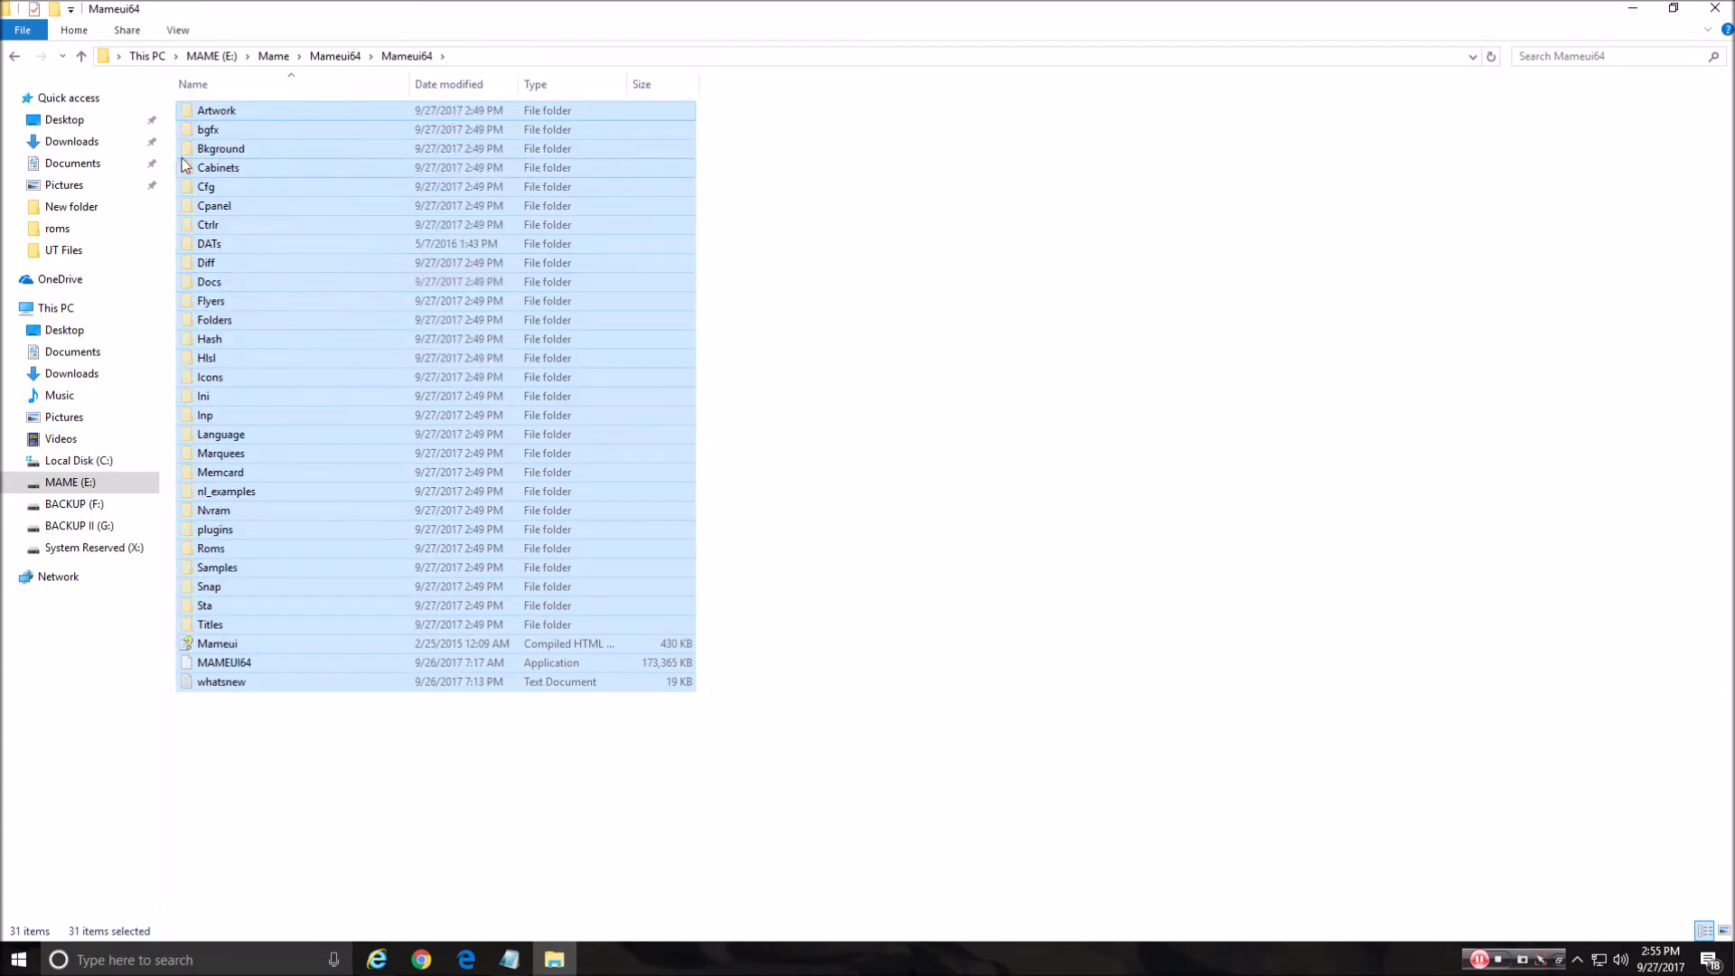
{"action": "left_click", "coordinate": [82, 56]}
{"action": "left_click", "coordinate": [81, 56]}
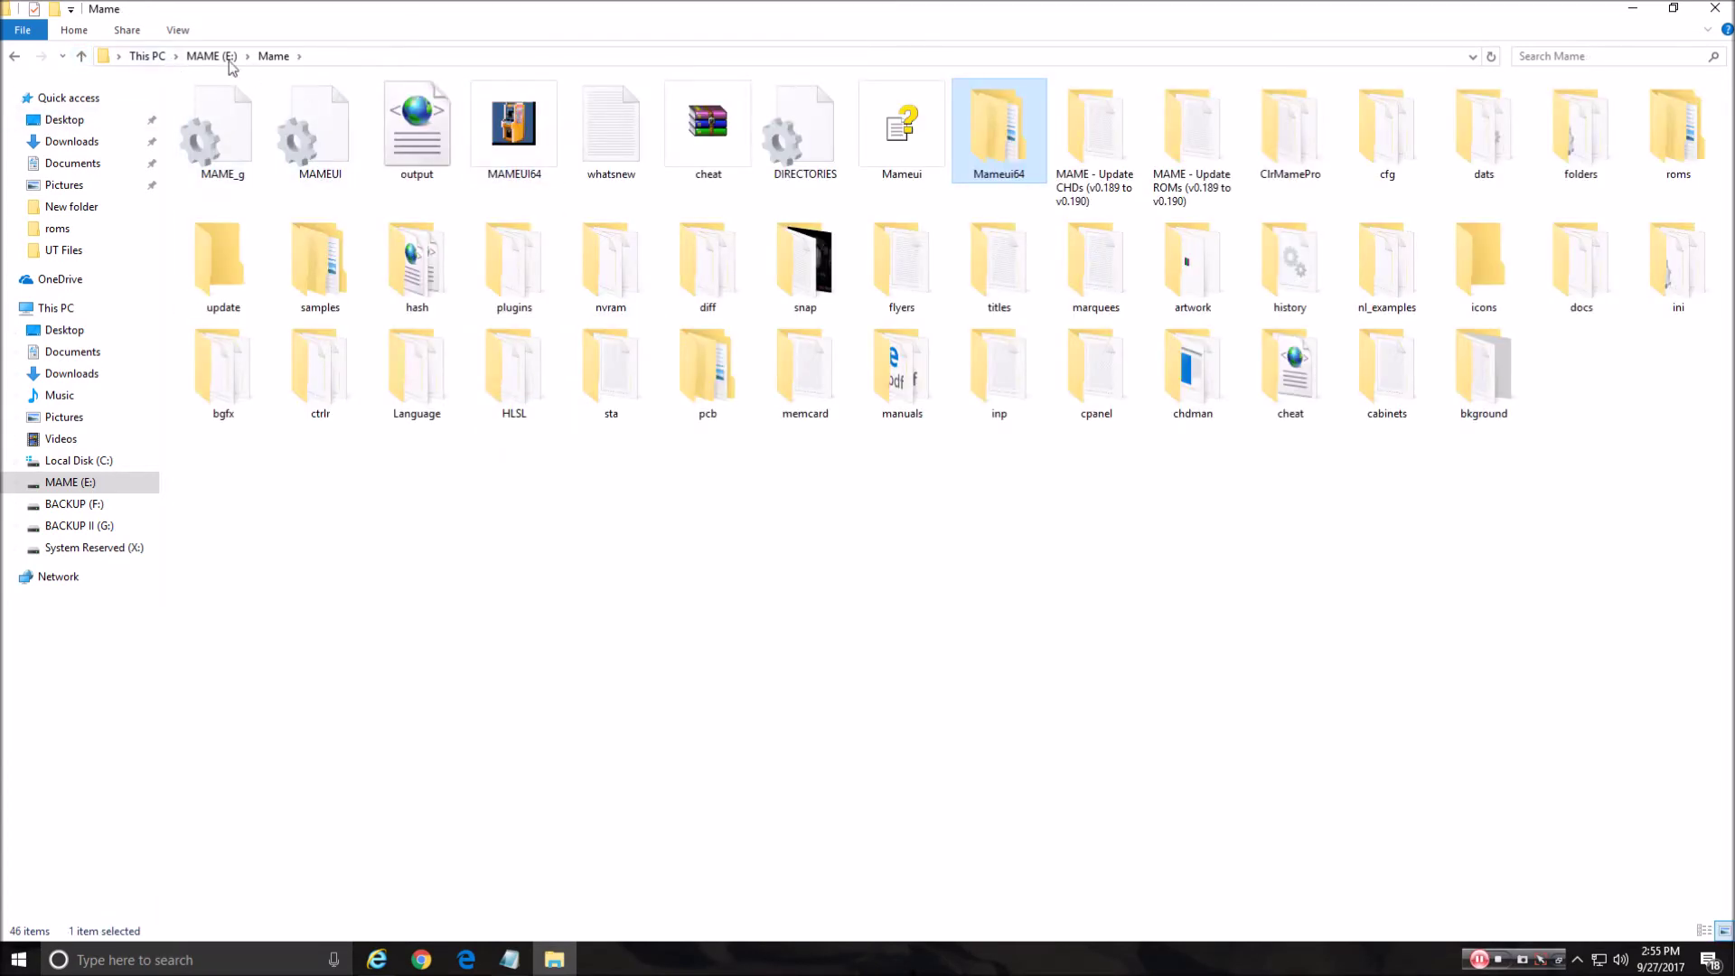
{"action": "right_click", "coordinate": [860, 613]}
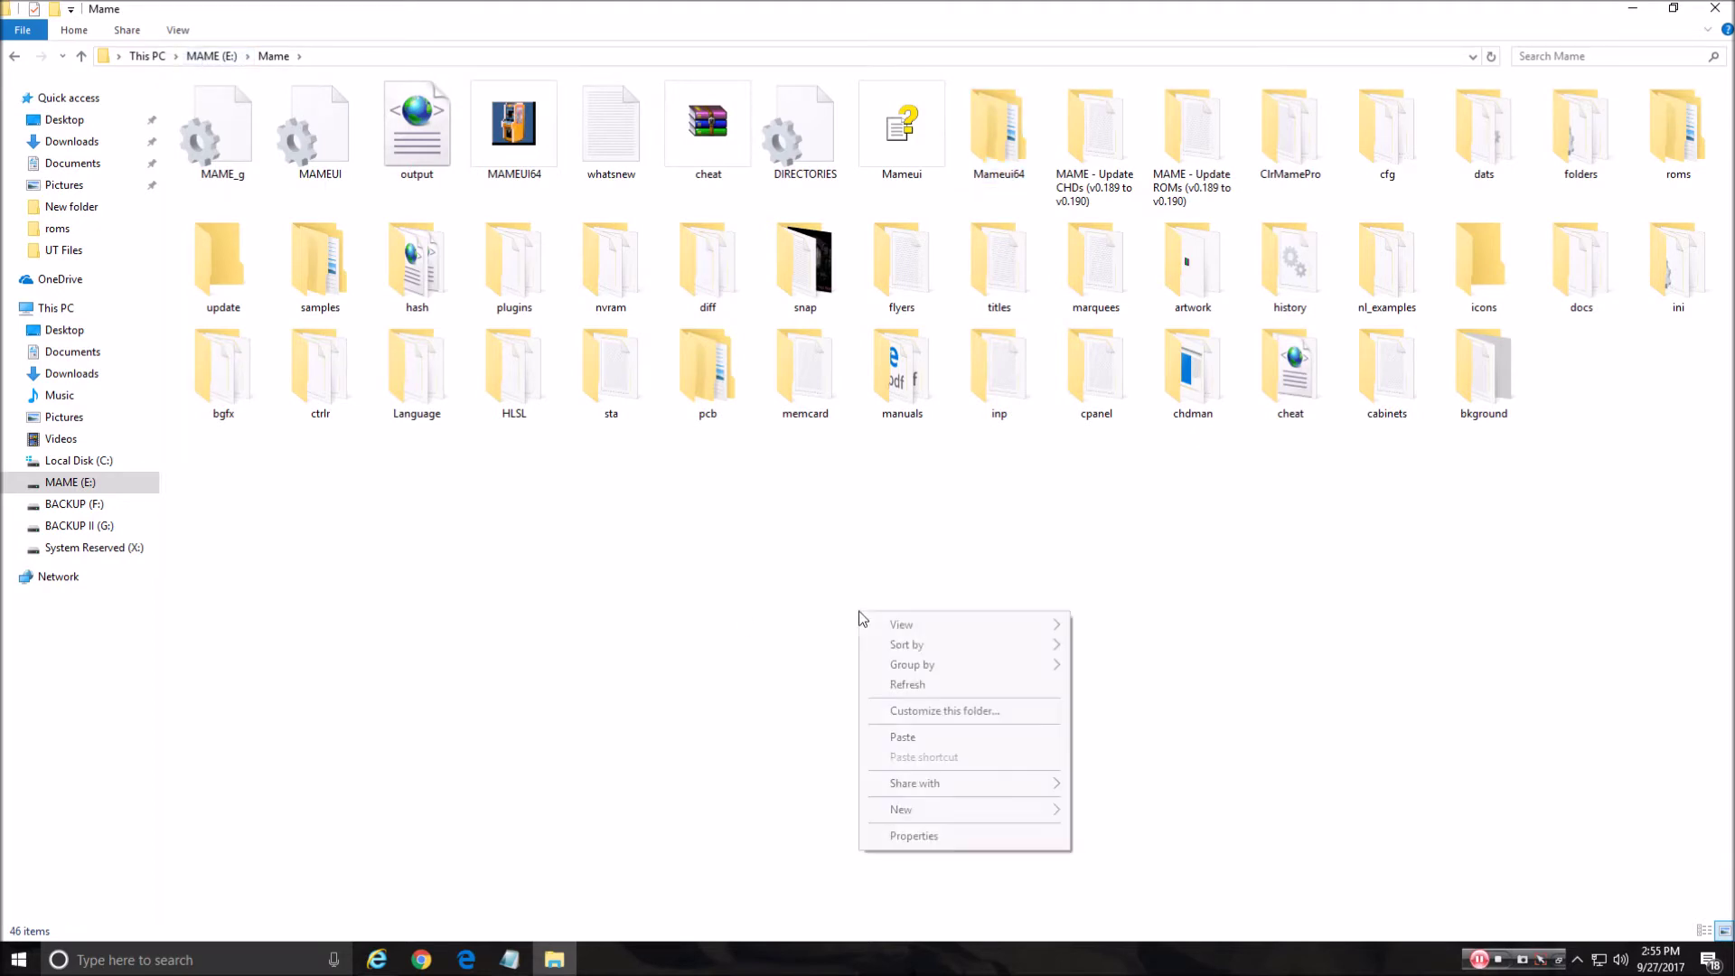
{"action": "left_click", "coordinate": [903, 737]}
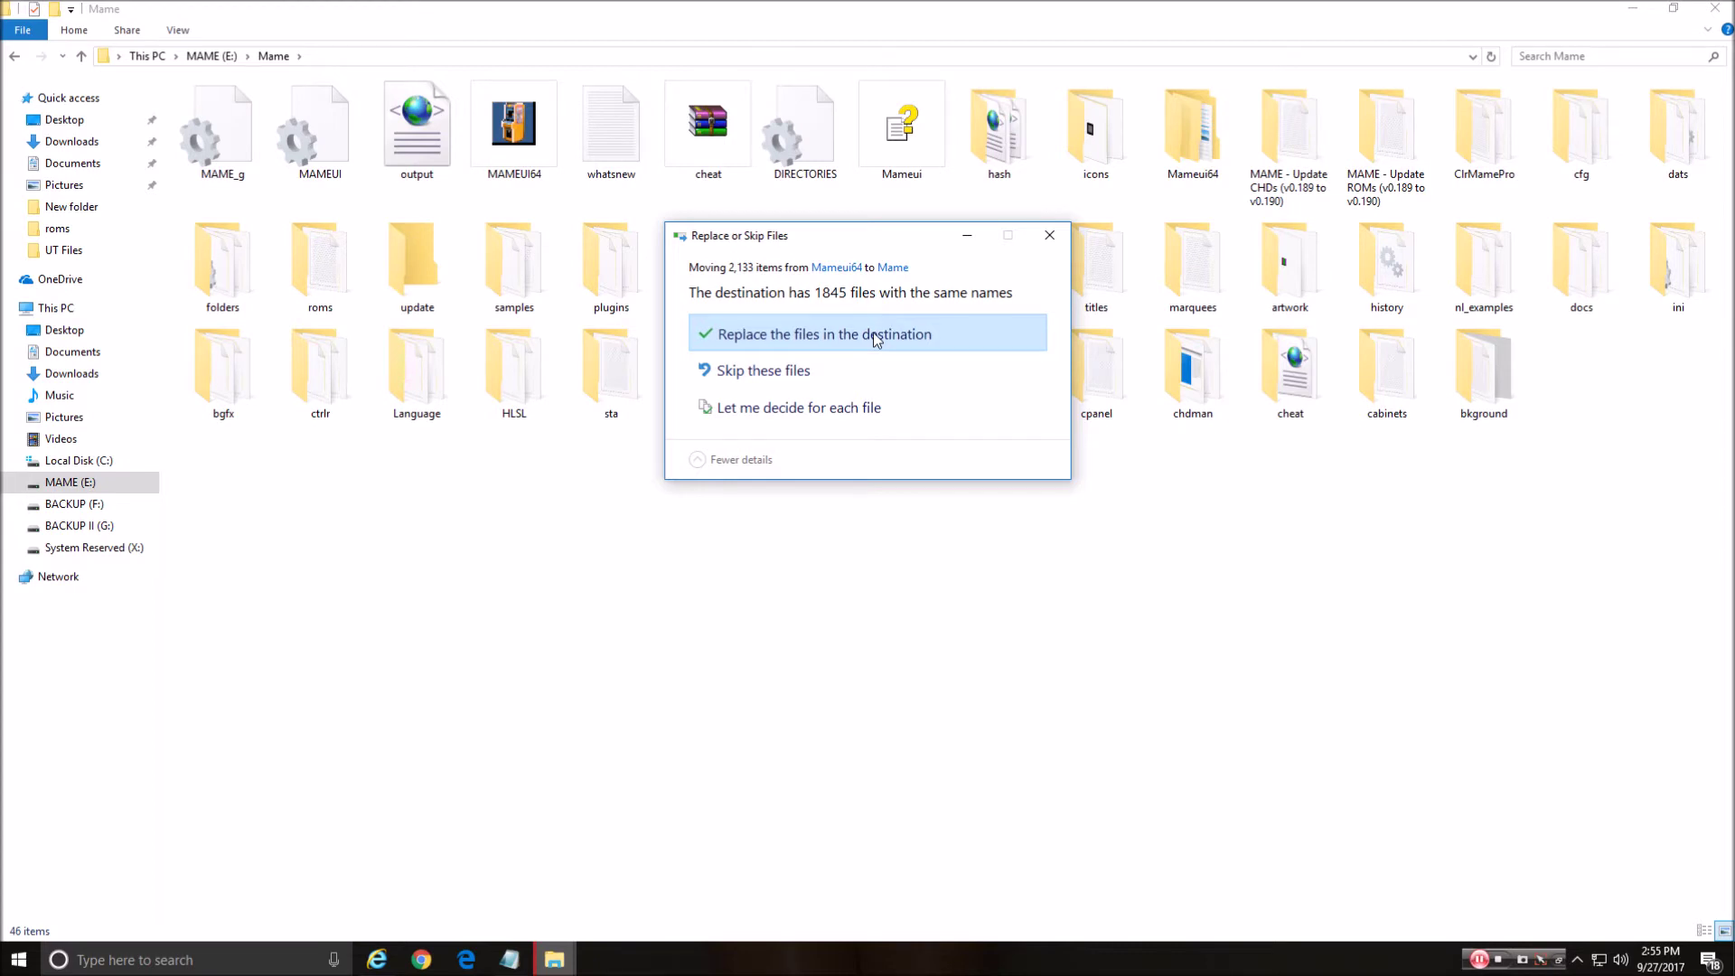
{"action": "left_click", "coordinate": [875, 337]}
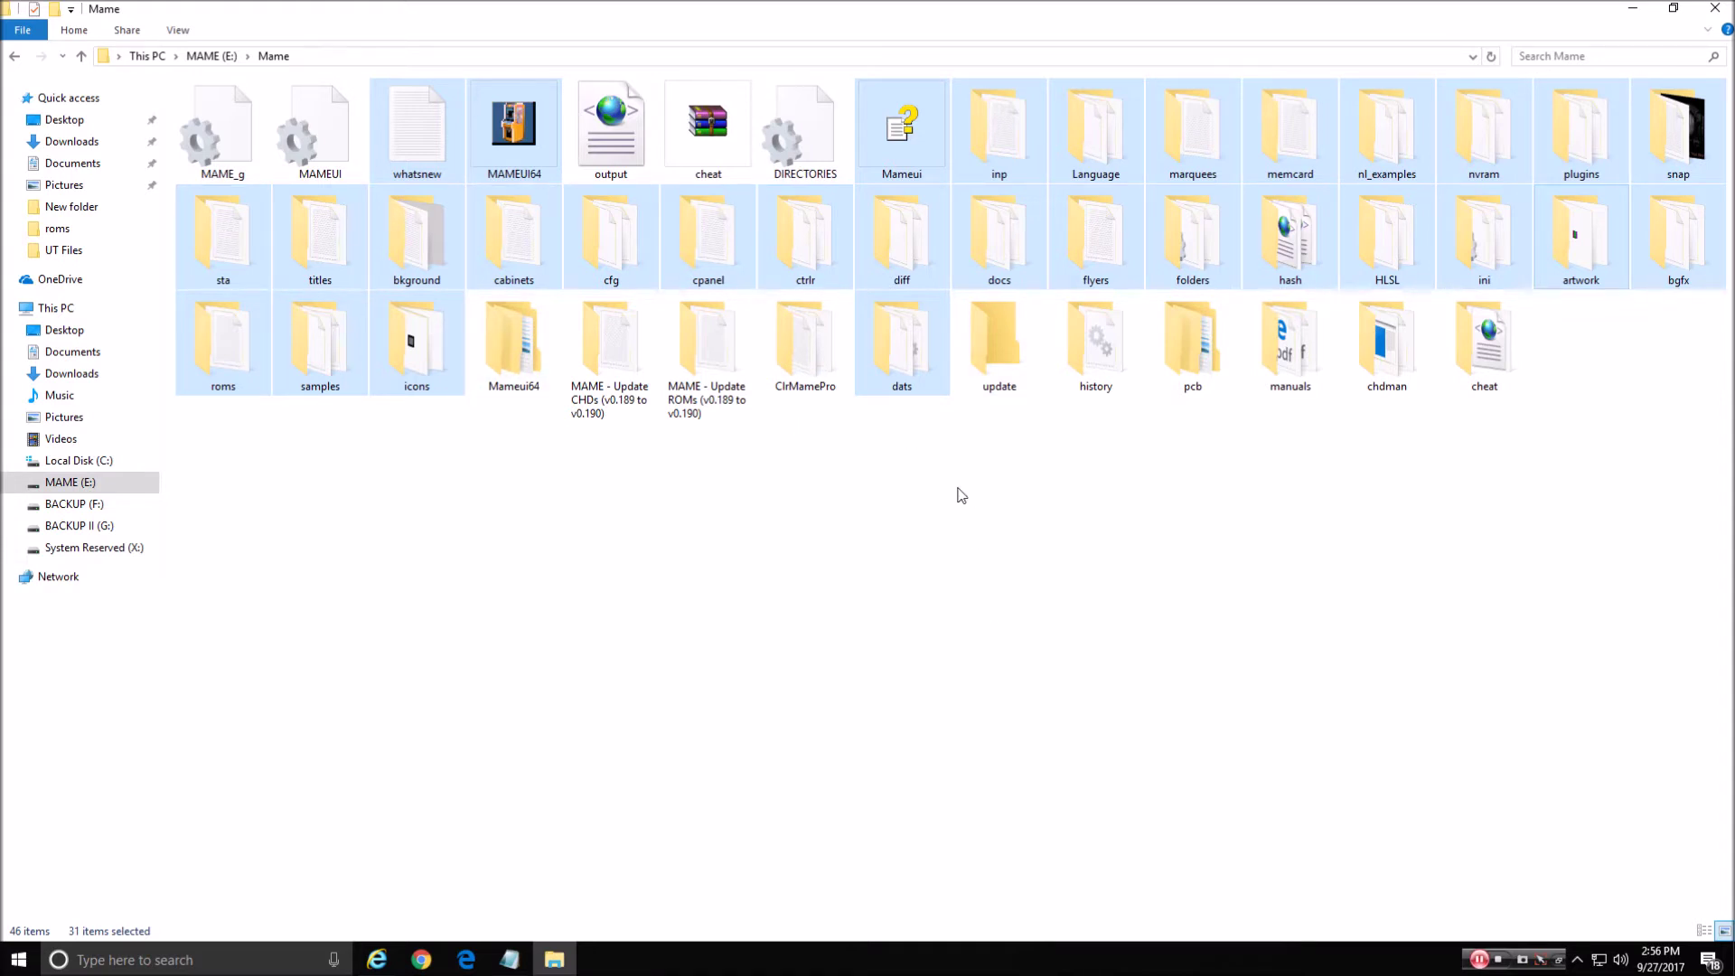
{"action": "left_click", "coordinate": [920, 492]}
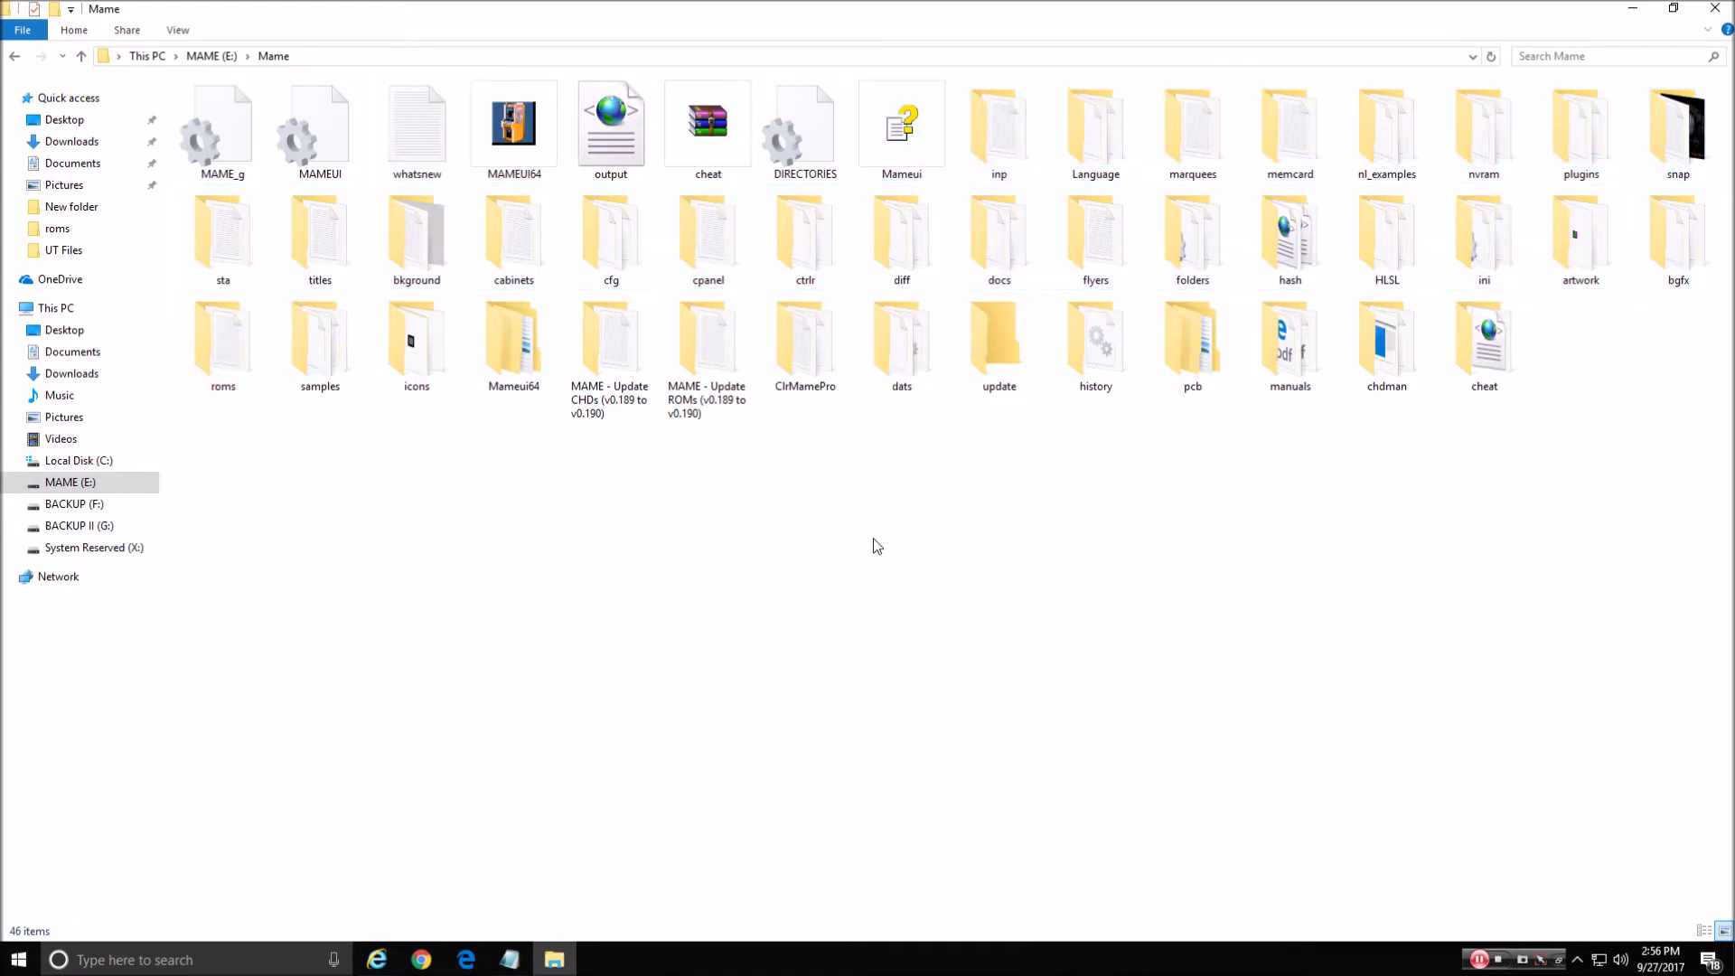
Step: Cut the bbhsc and dinokior folders from "MAME - Update CHDs (v0.189 to v0.190)" and go back to the Mame folder
{"action": "left_click", "coordinate": [610, 351]}
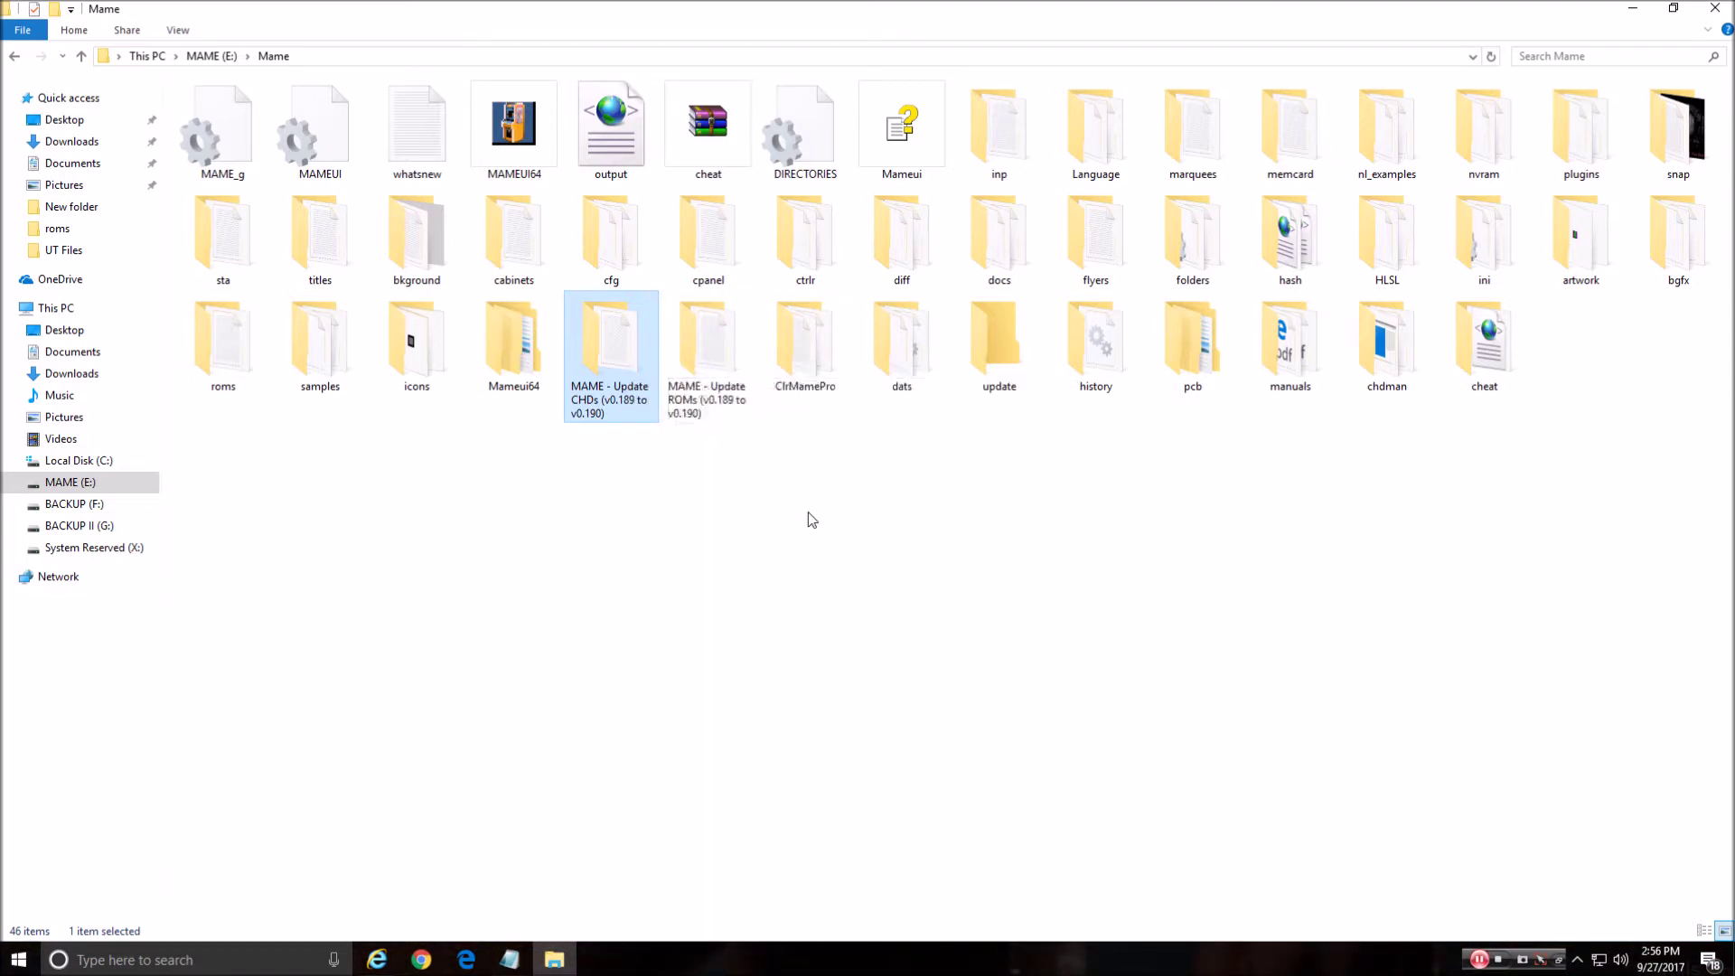
{"action": "double_click", "coordinate": [611, 348]}
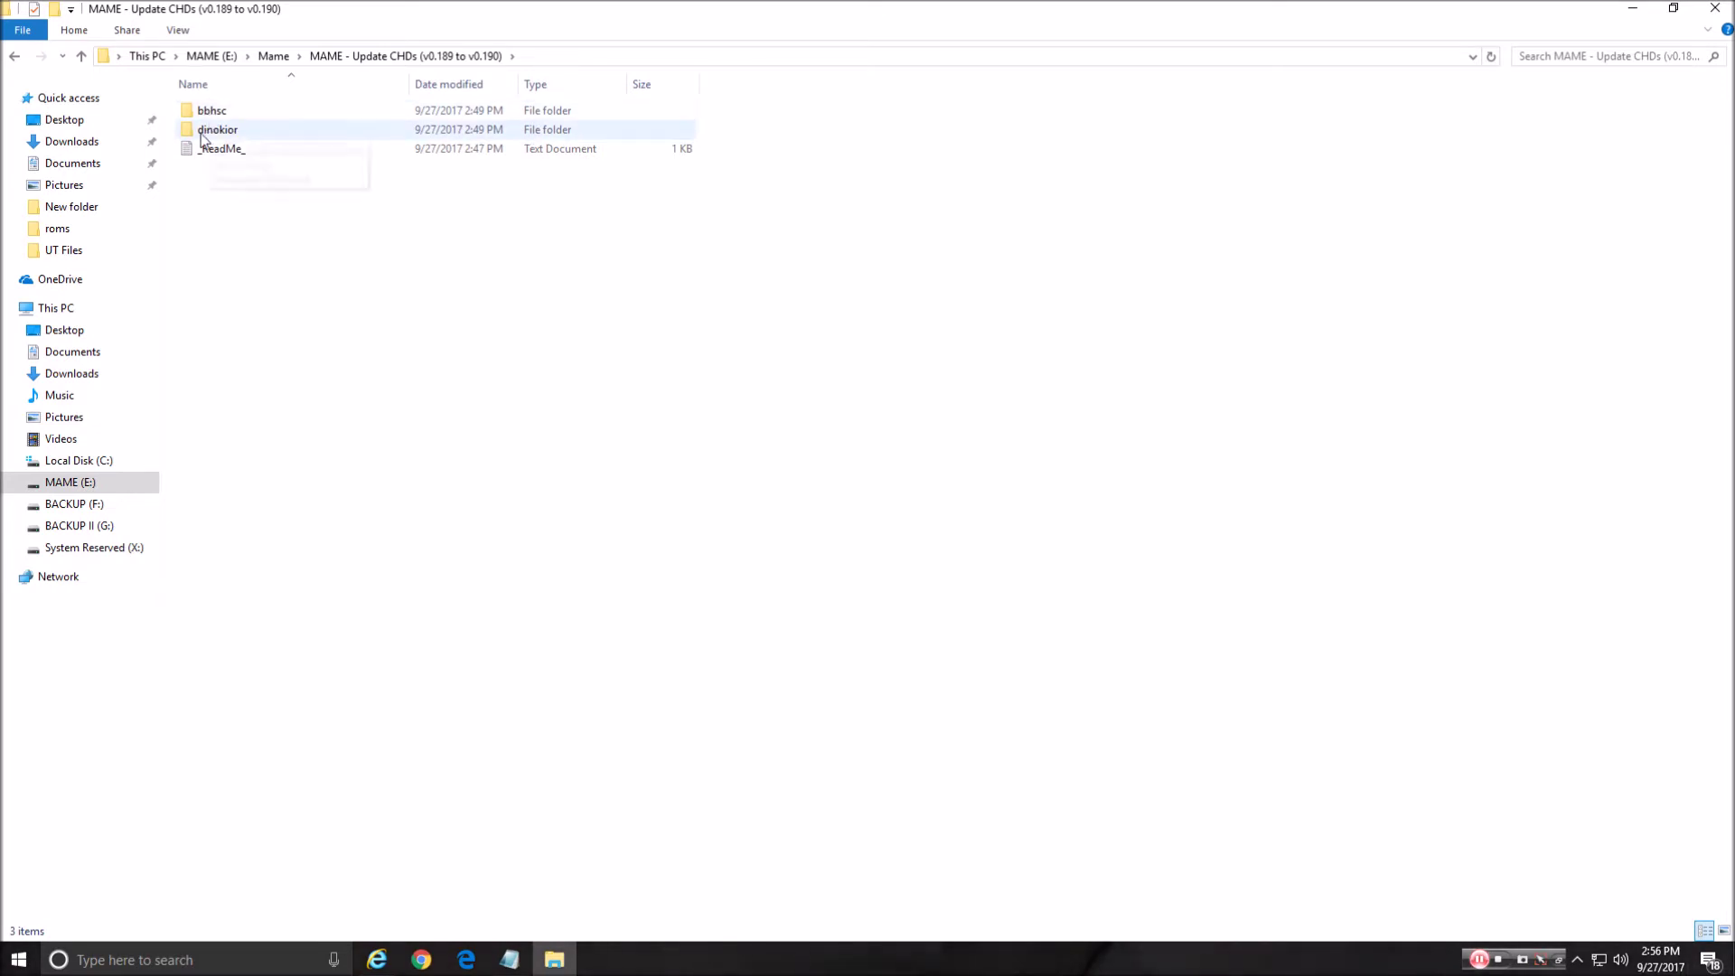
{"action": "left_click_drag", "start_coordinate": [732, 131], "coordinate": [594, 107]}
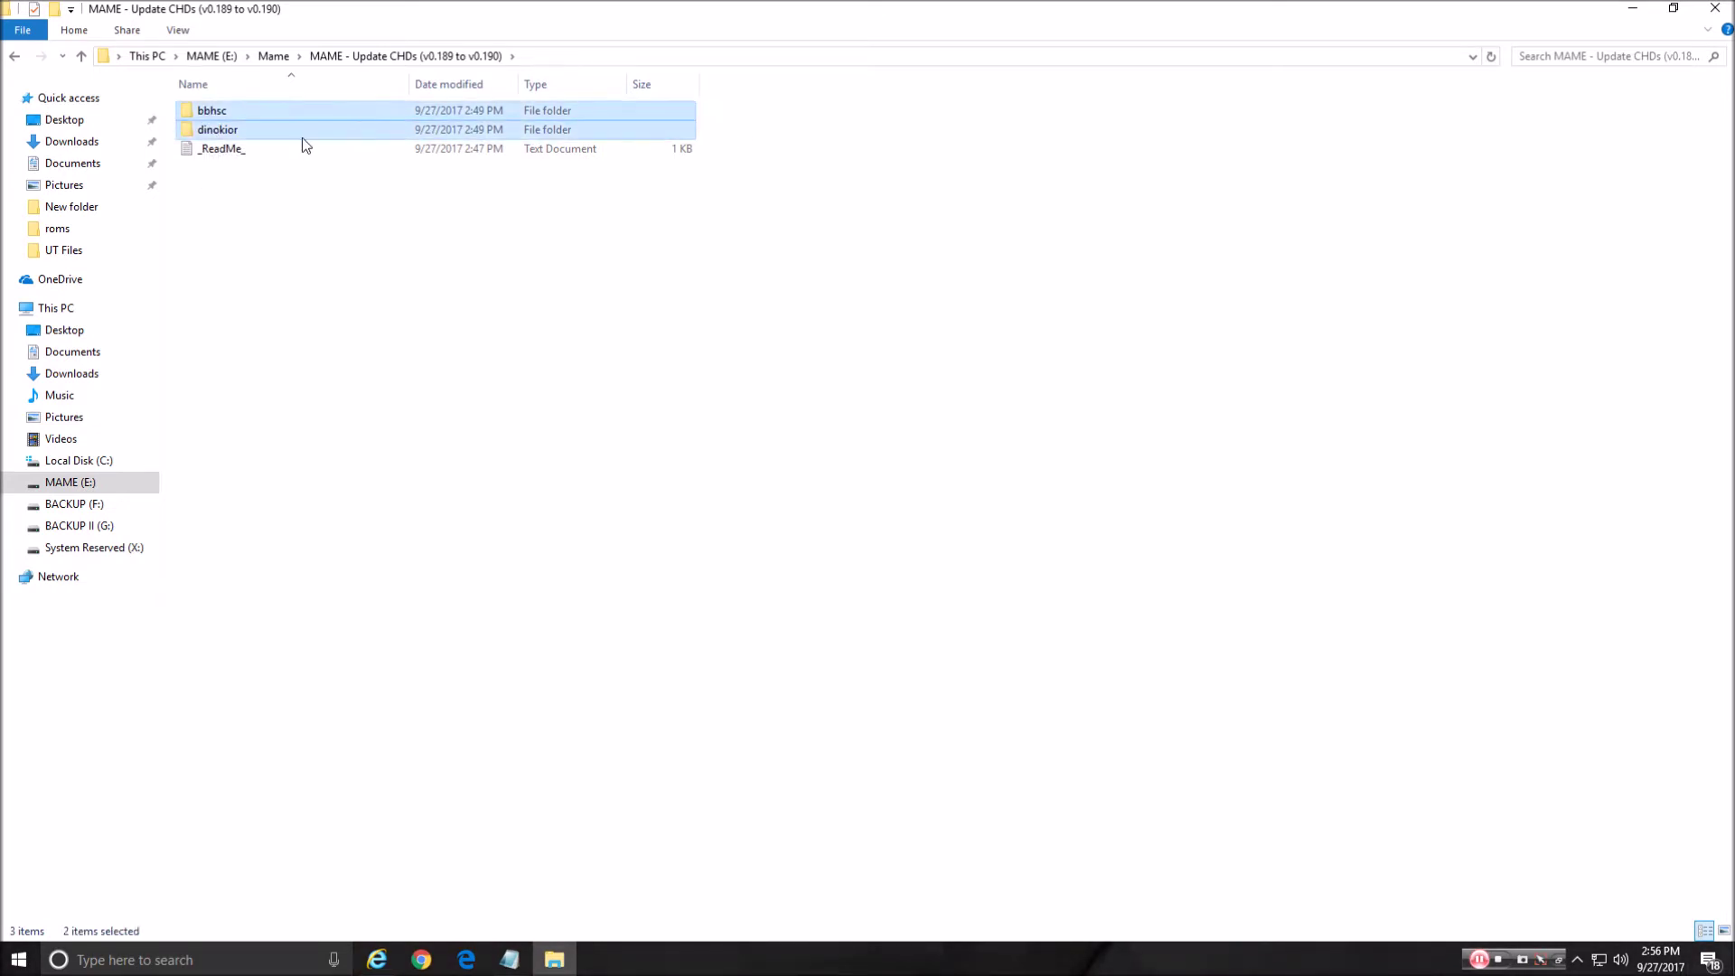
{"action": "right_click", "coordinate": [239, 115]}
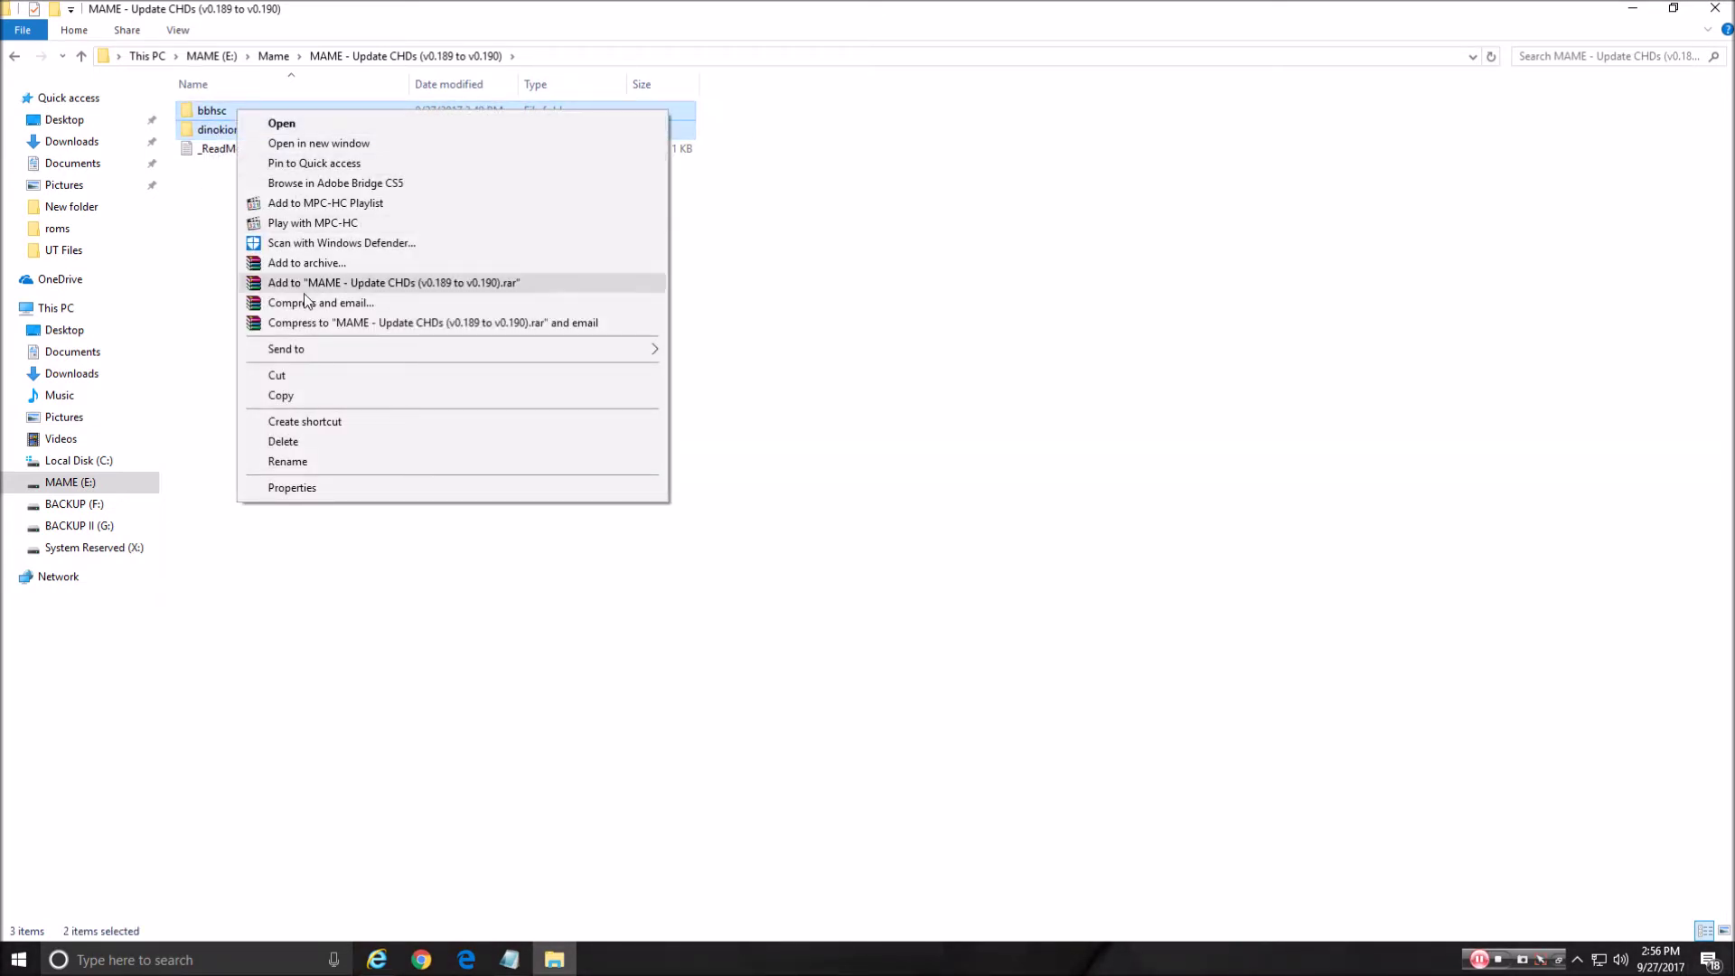
{"action": "left_click", "coordinate": [284, 376]}
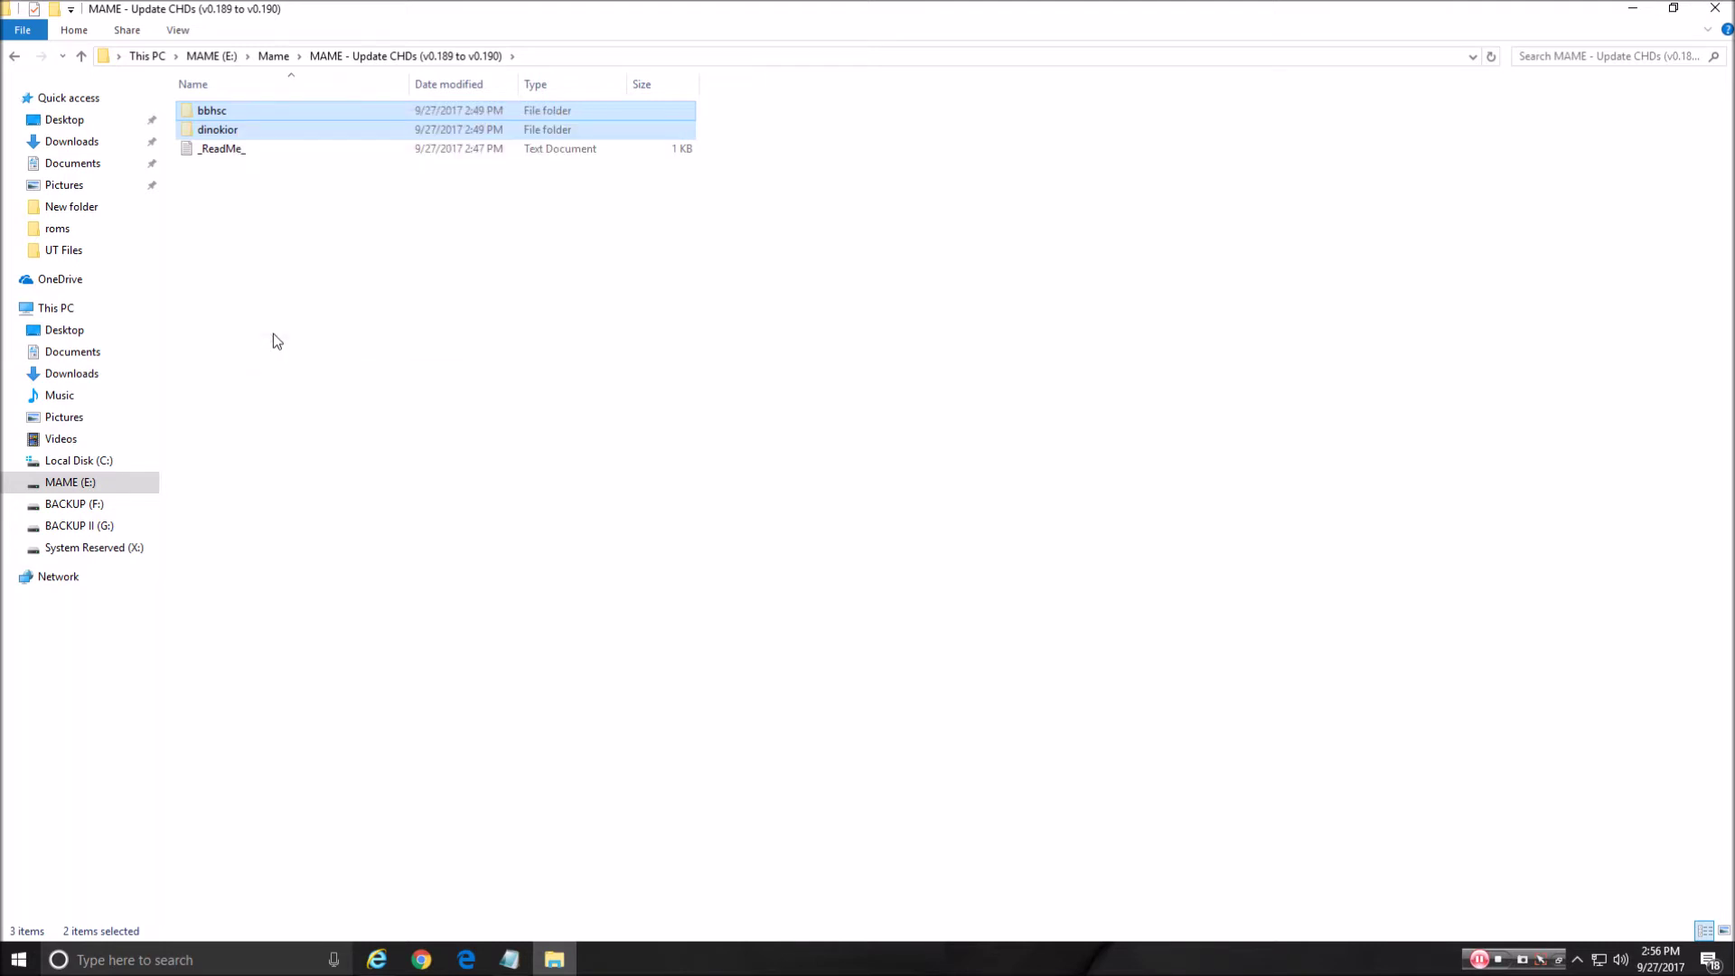
{"action": "left_click", "coordinate": [82, 57]}
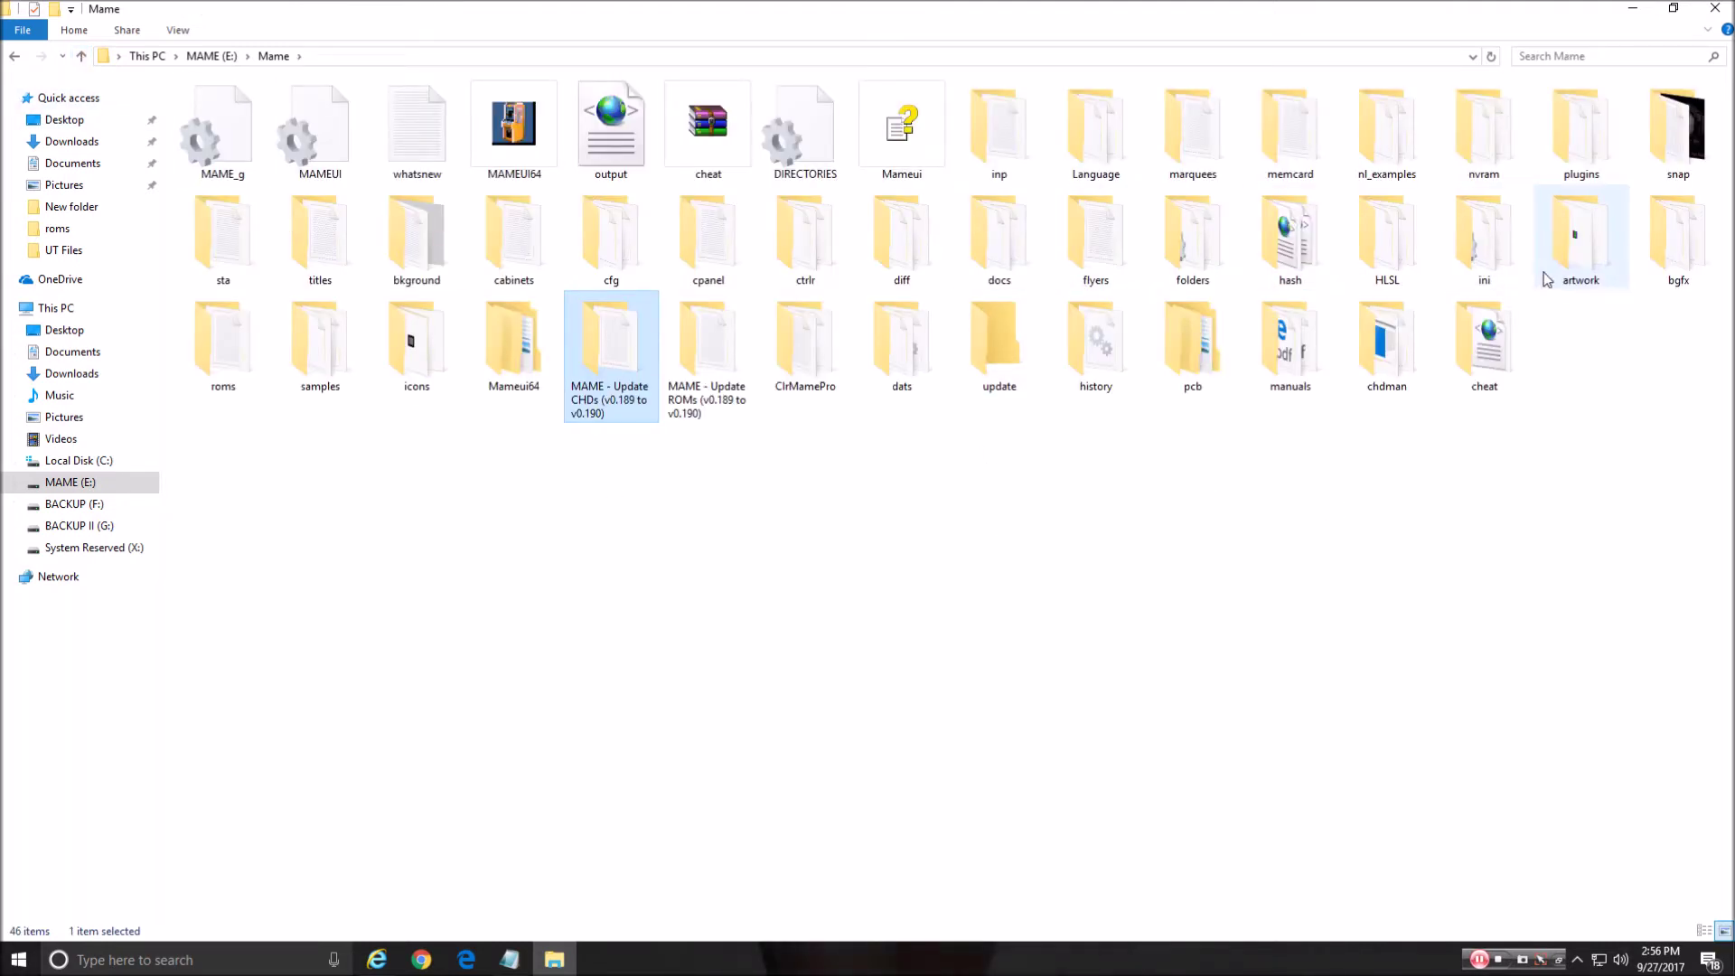
Step: Sort the contents of the Mame folder by name
{"action": "right_click", "coordinate": [1050, 465]}
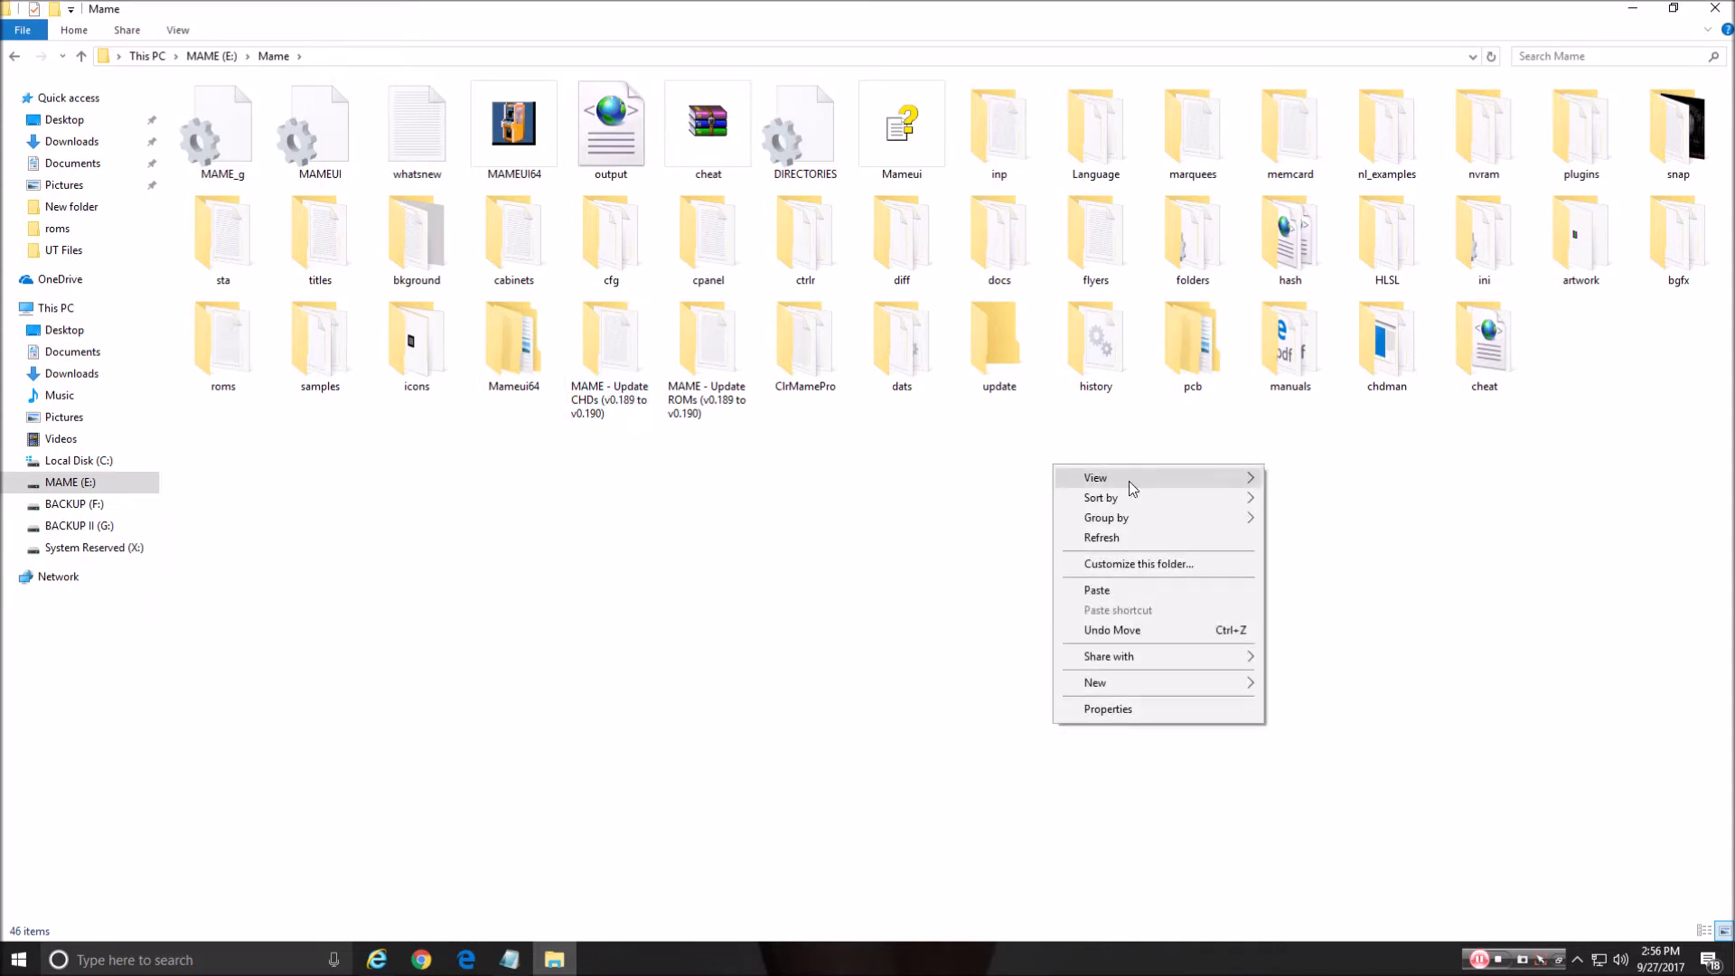
{"action": "mouse_move", "coordinate": [1192, 508]}
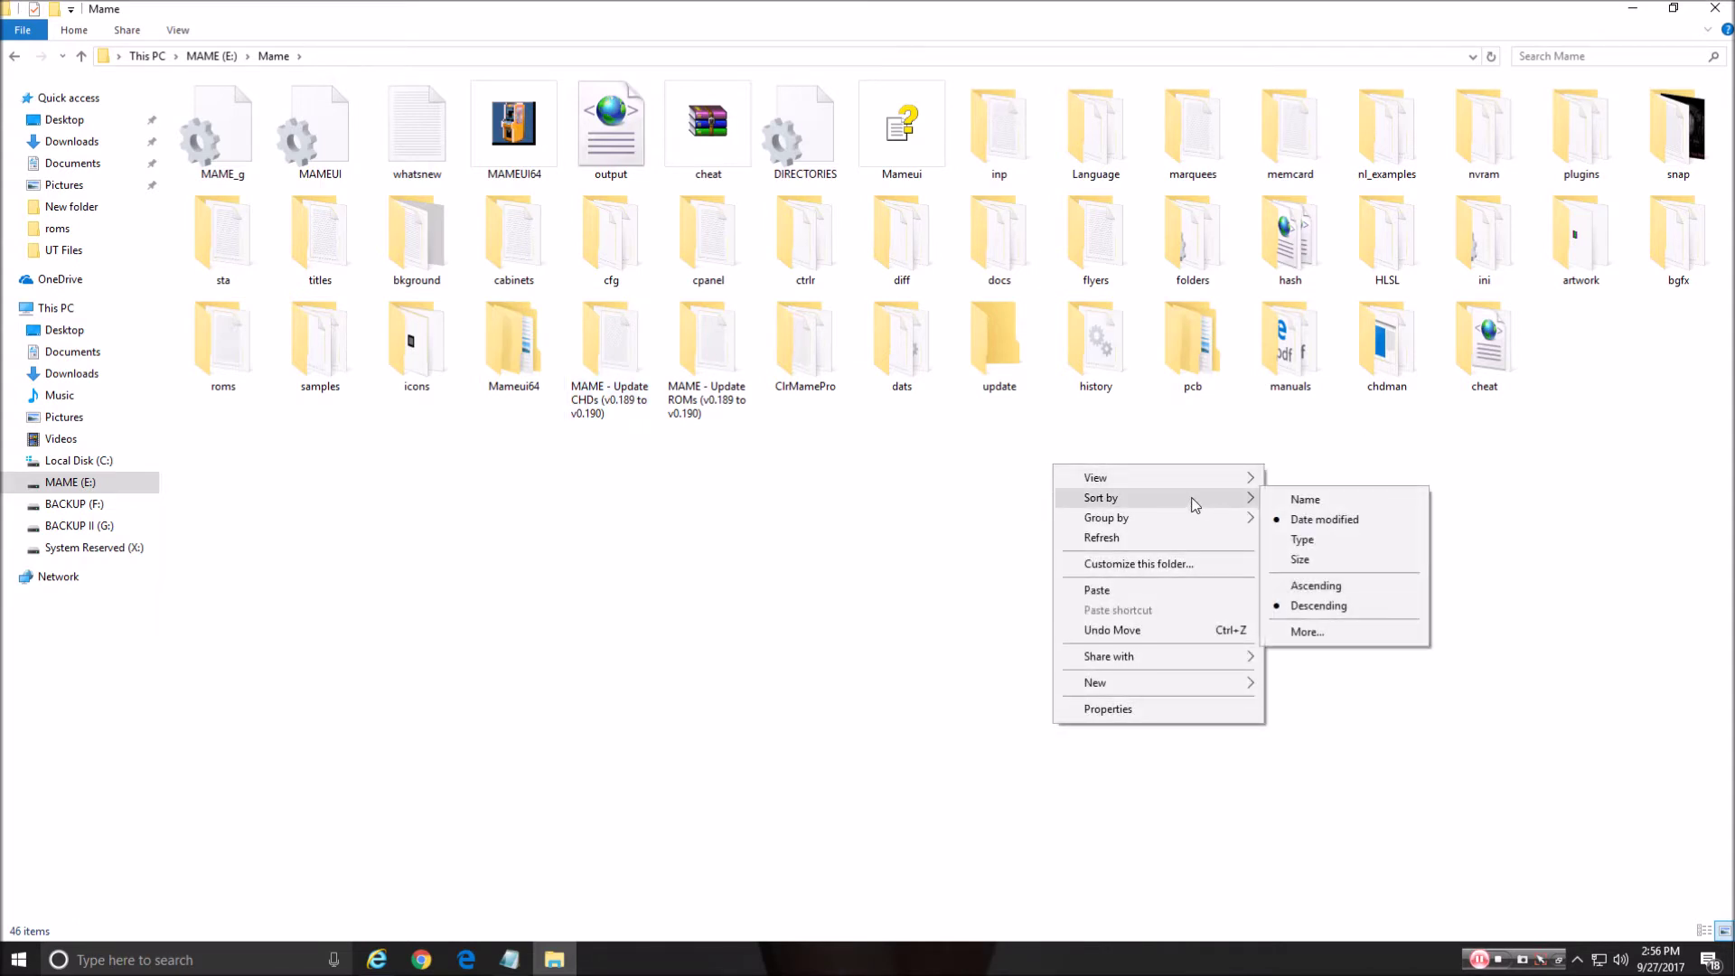
{"action": "left_click", "coordinate": [1315, 498]}
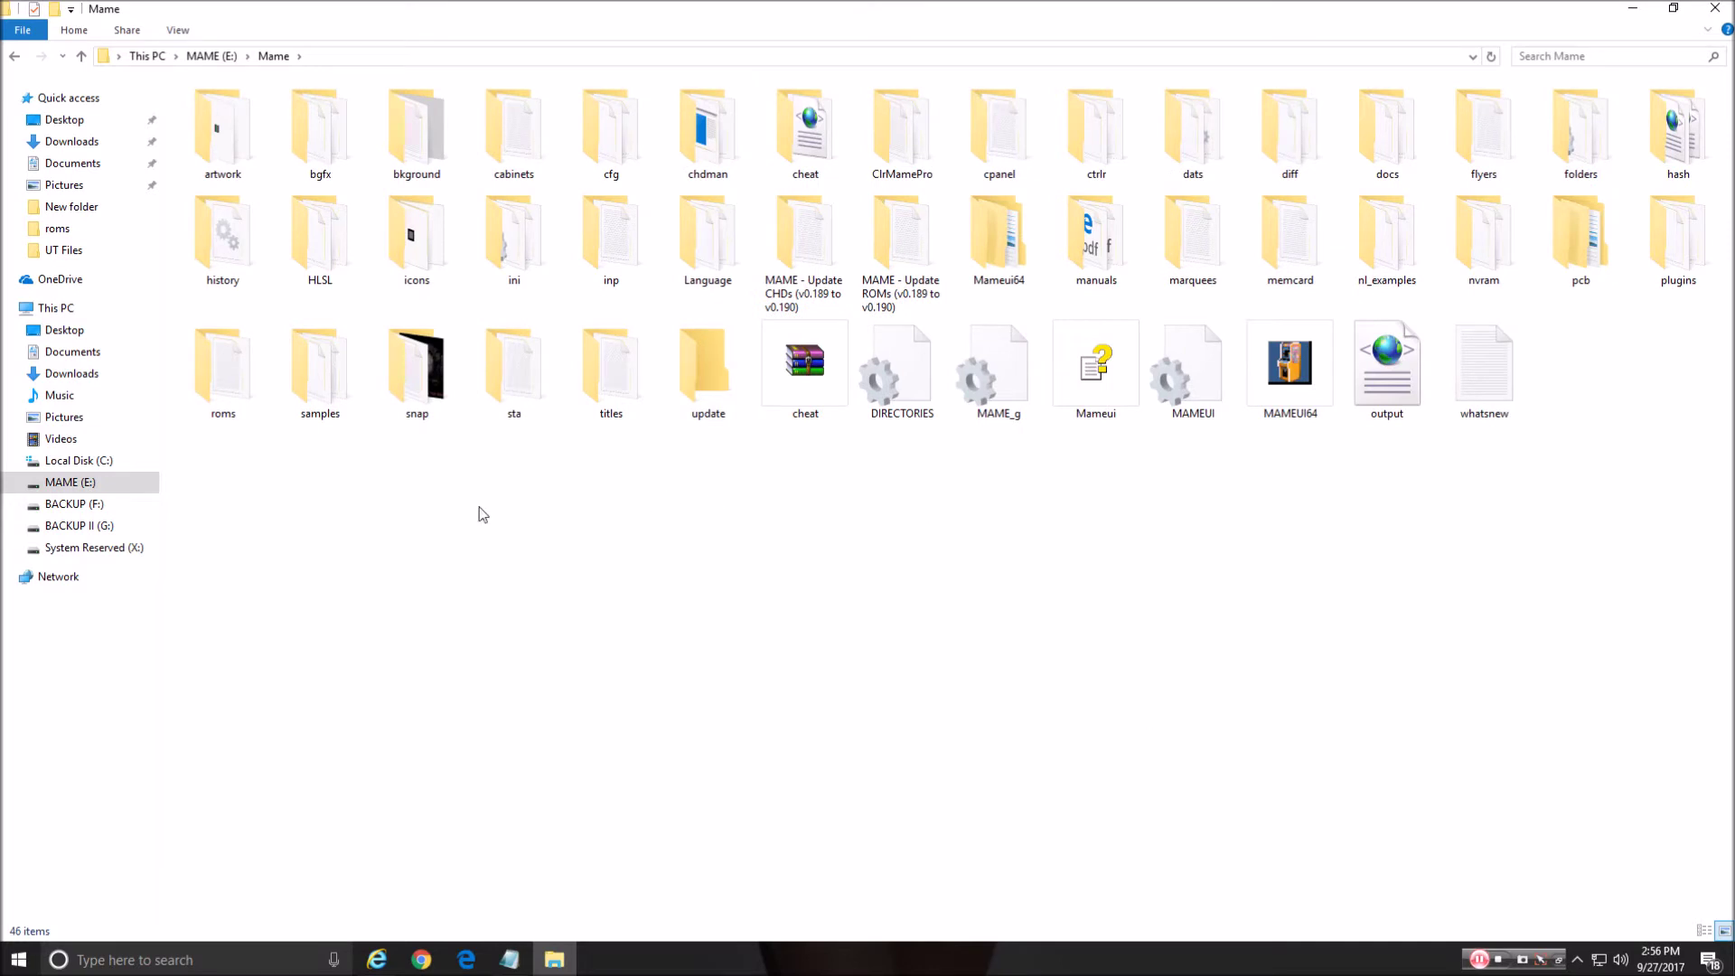
Step: Paste the cut bbhsc and dinokior folders into the CHDs folder inside roms and look through the folder list
{"action": "double_click", "coordinate": [226, 362]}
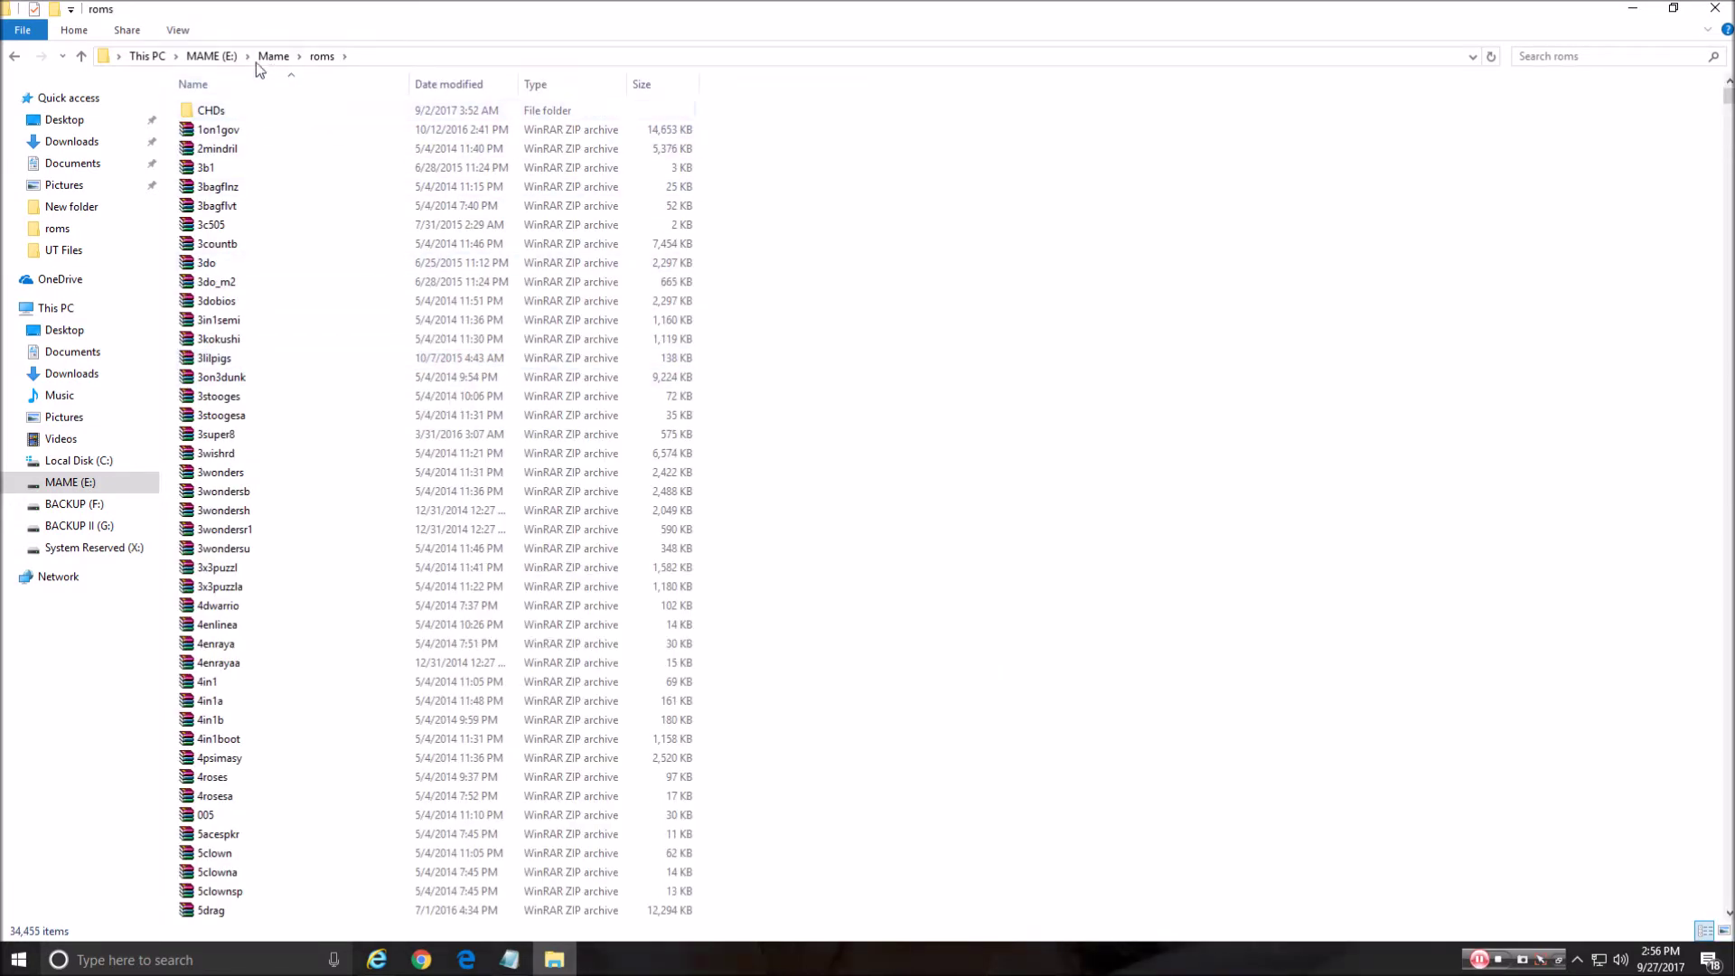
{"action": "double_click", "coordinate": [211, 111]}
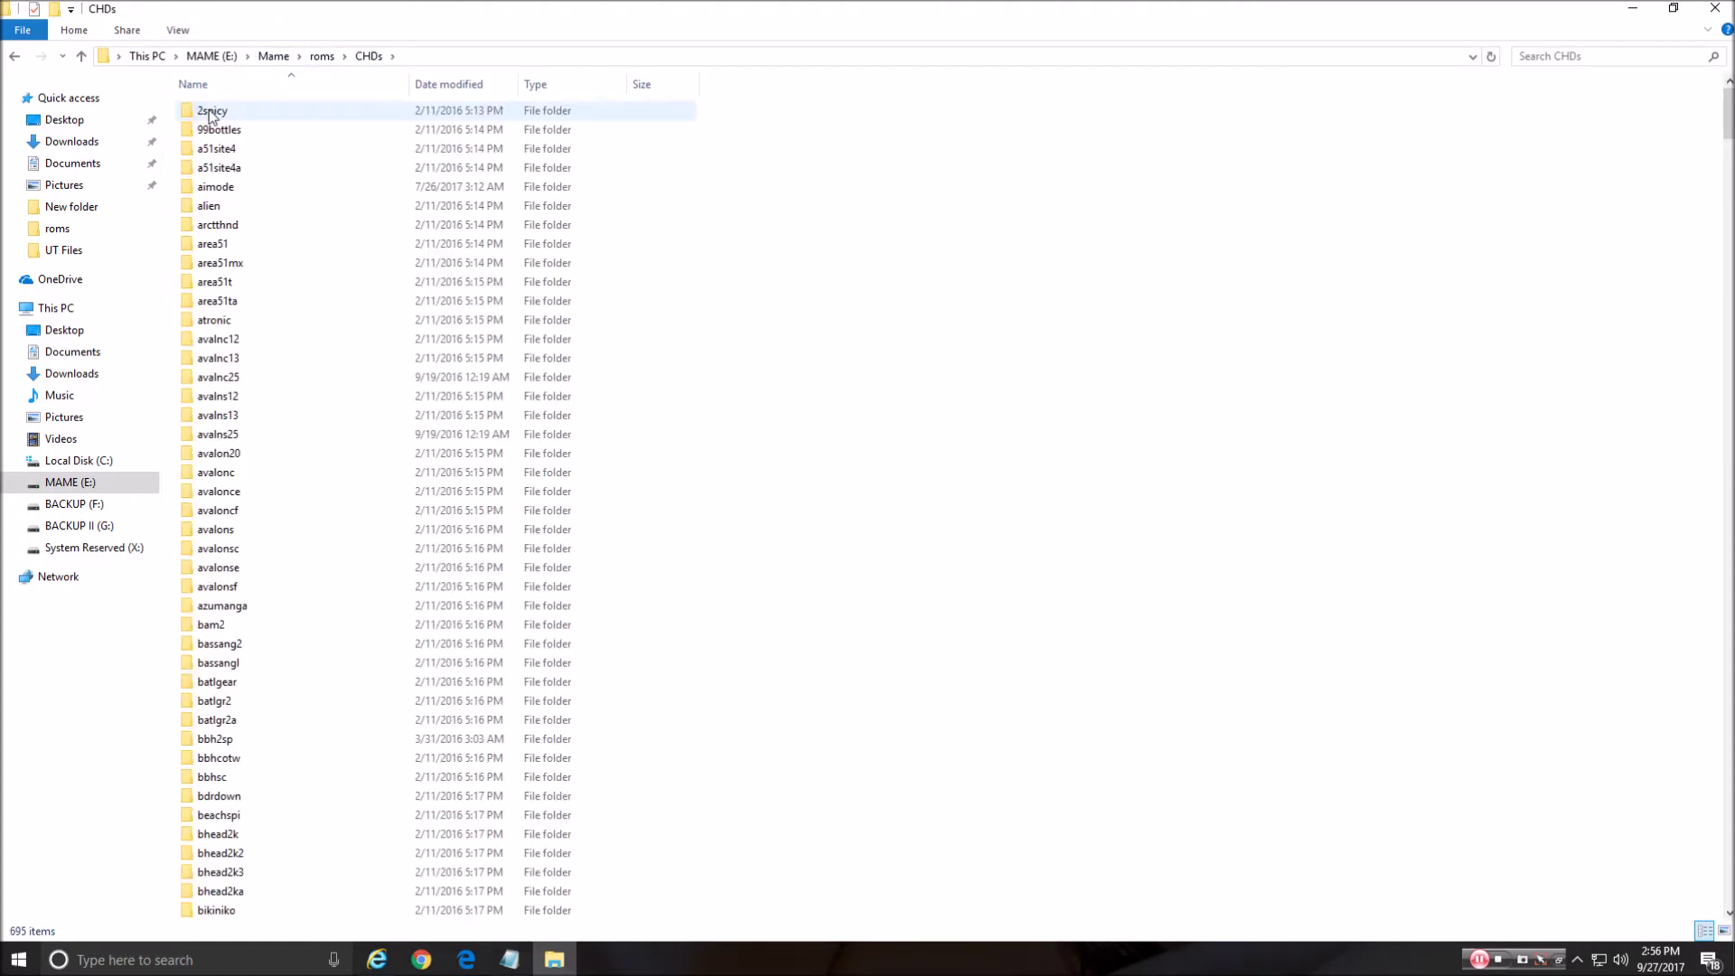
{"action": "right_click", "coordinate": [986, 494]}
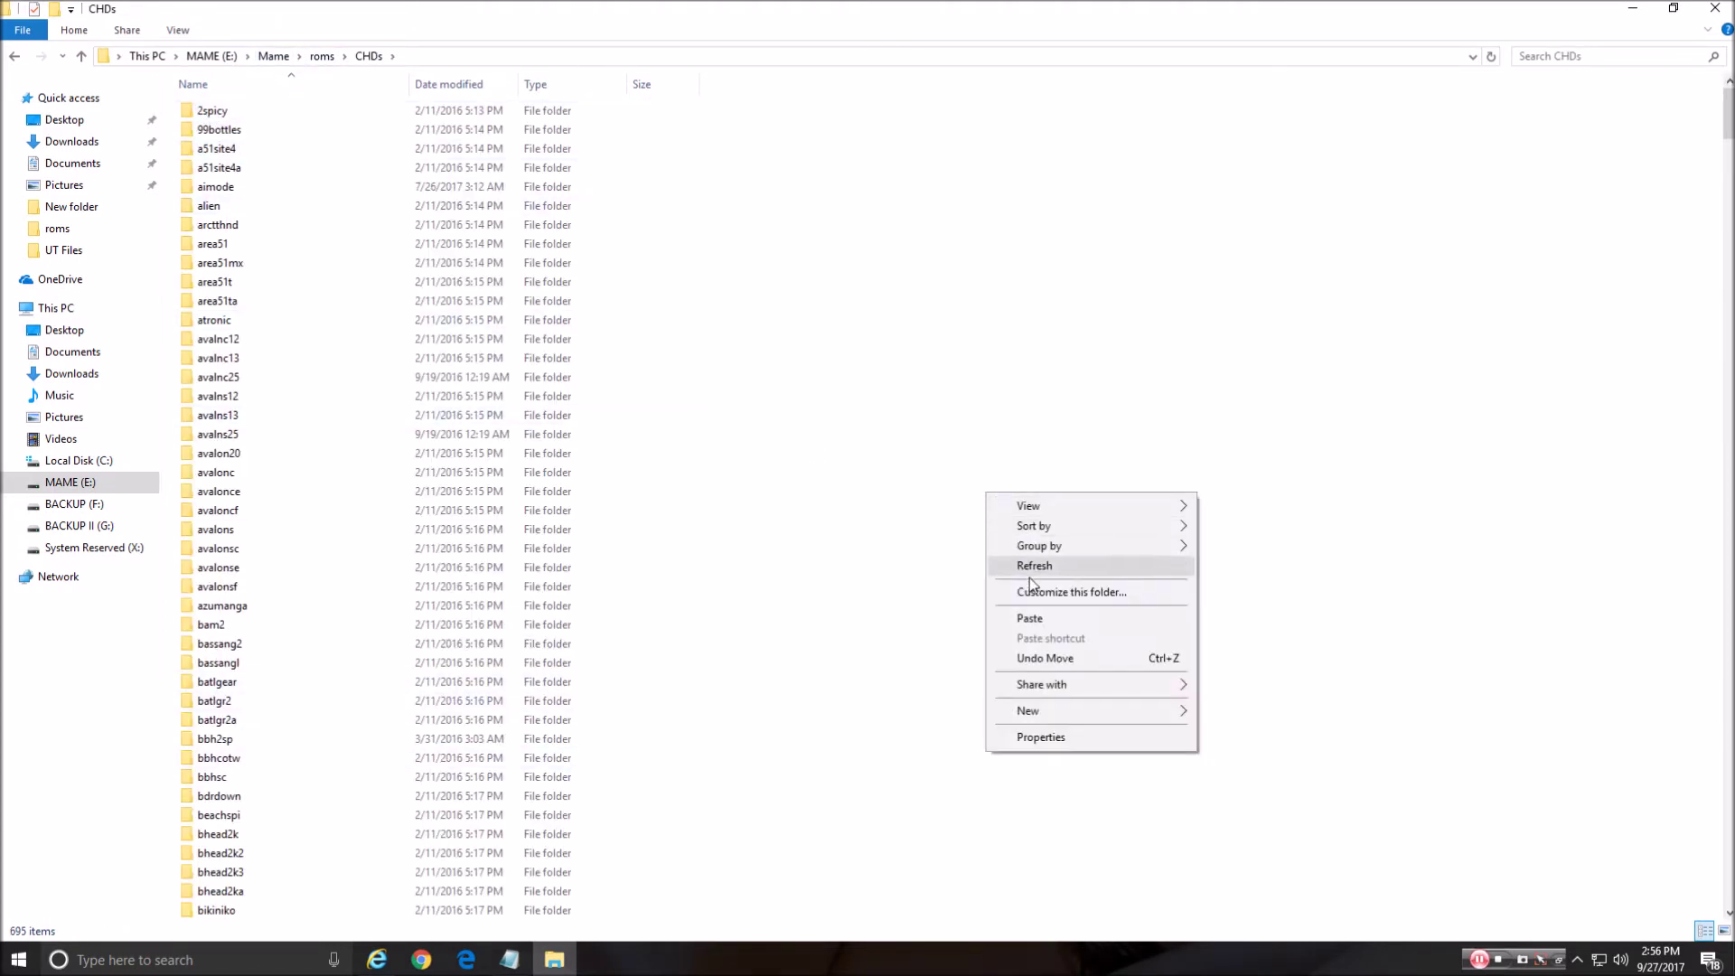
{"action": "left_click", "coordinate": [1032, 620]}
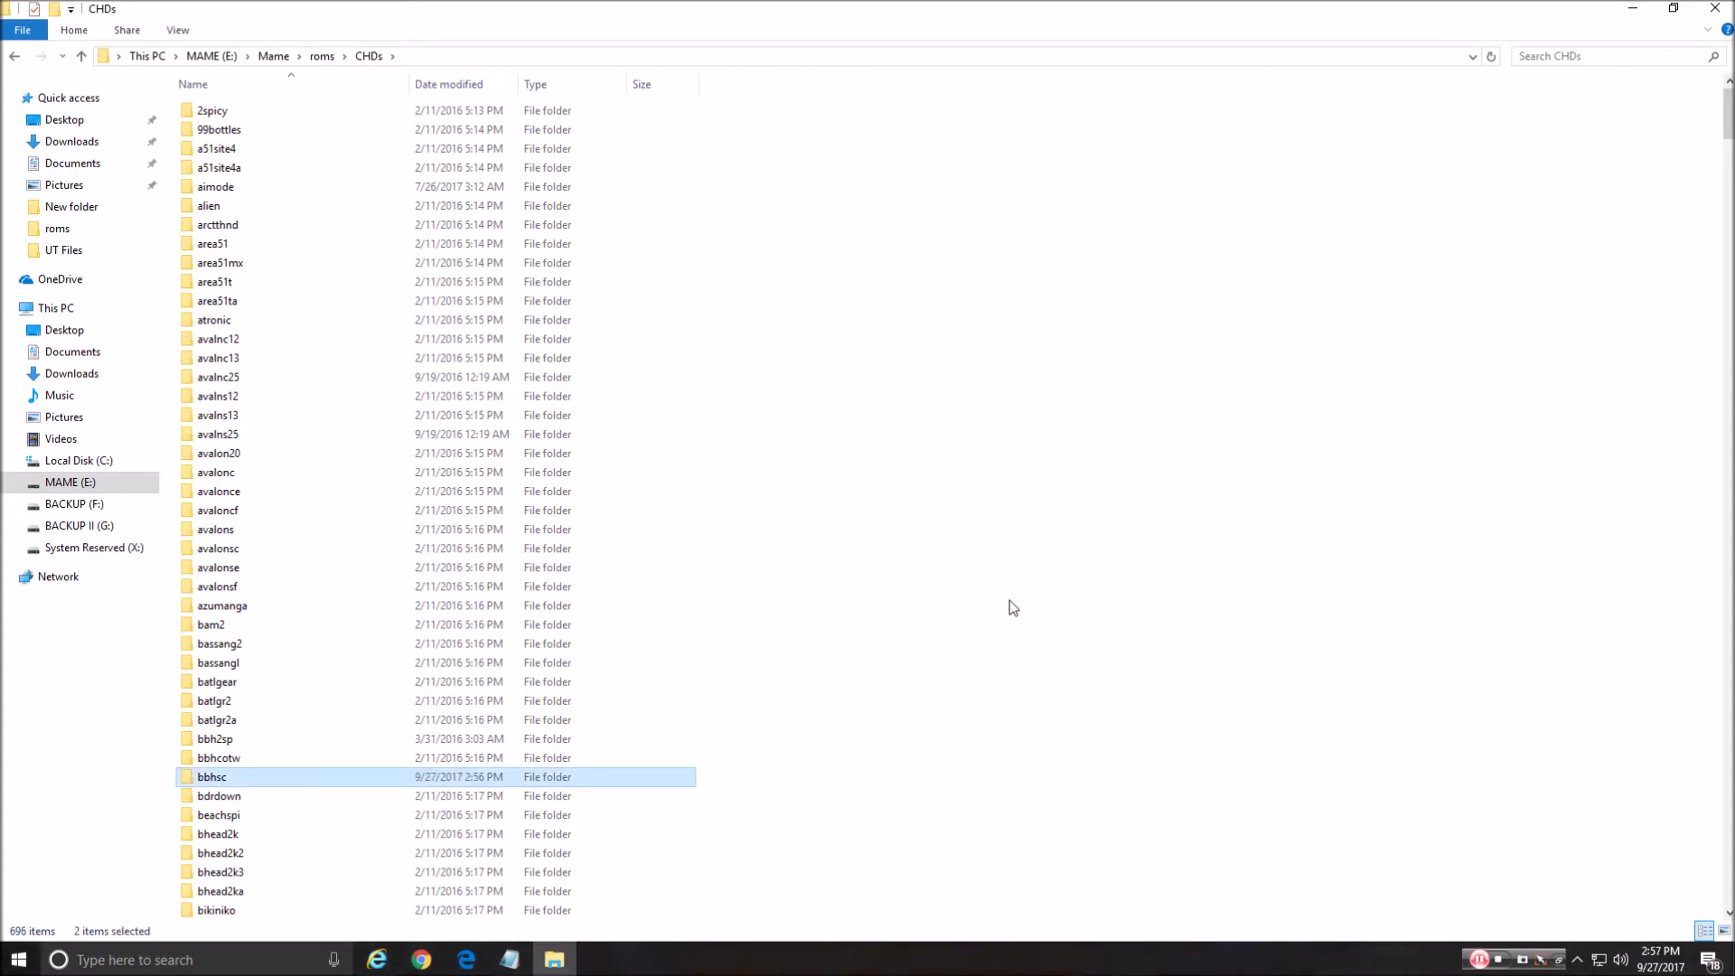
{"action": "scroll", "coordinate": [944, 599], "scroll_direction": "down", "scroll_amount": 6}
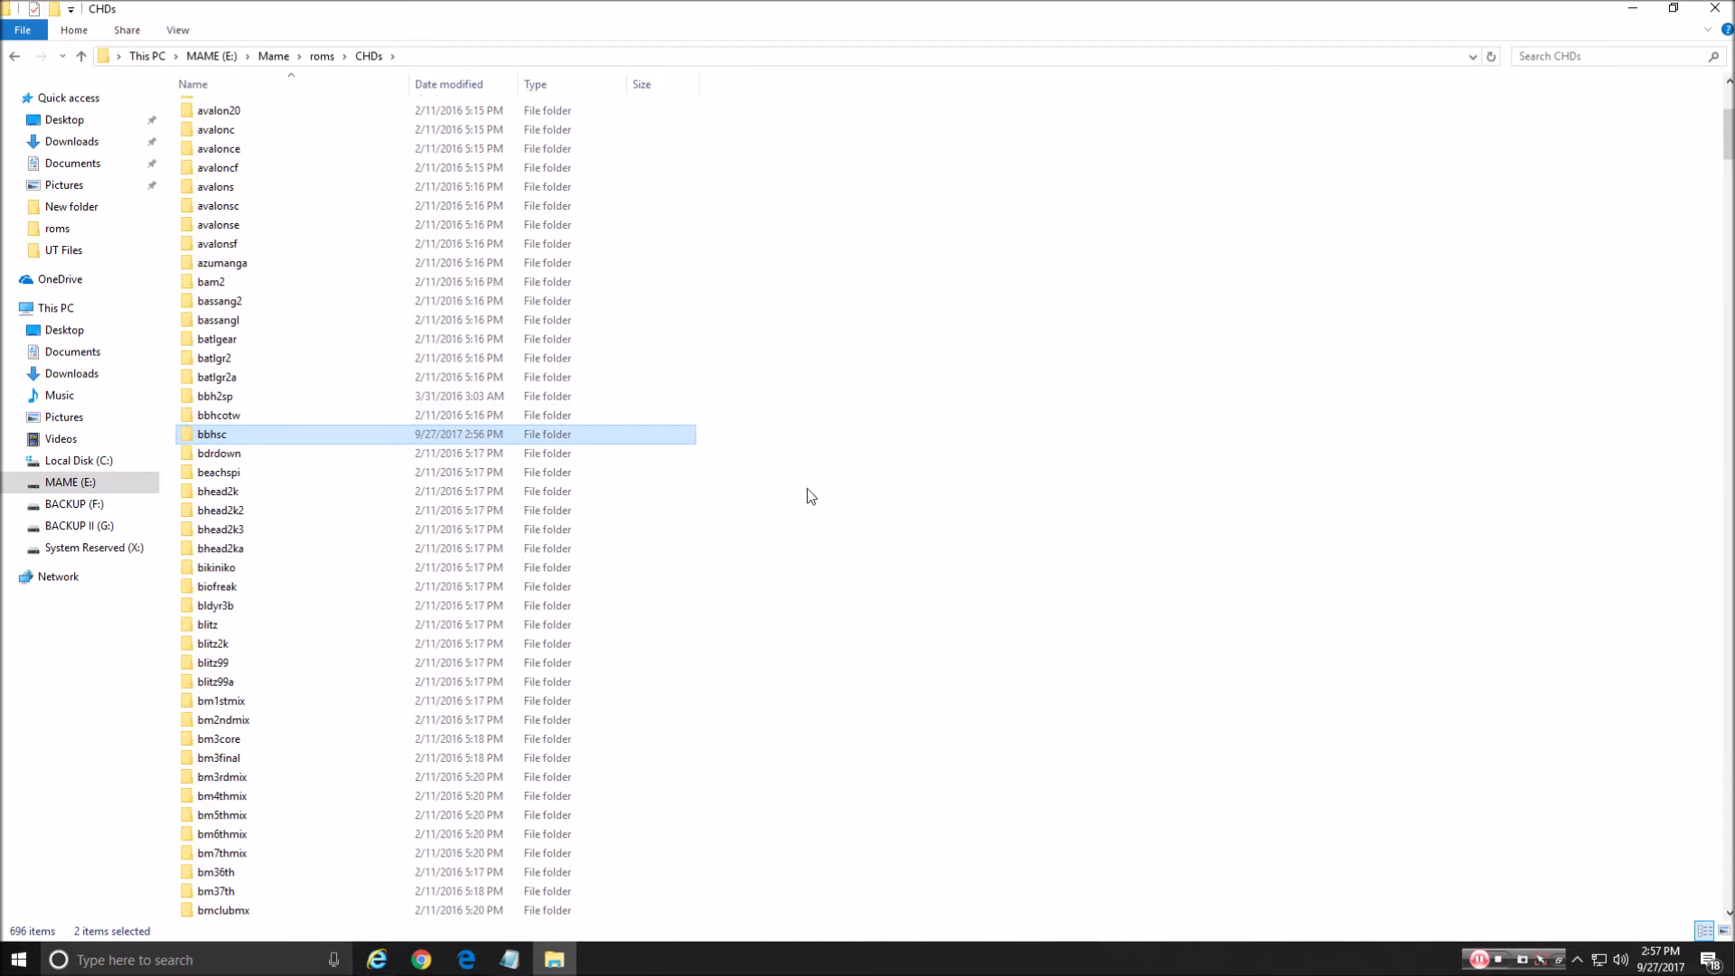
{"action": "scroll", "coordinate": [806, 492], "scroll_direction": "down", "scroll_amount": 18}
{"action": "scroll", "coordinate": [813, 515], "scroll_direction": "down", "scroll_amount": 8}
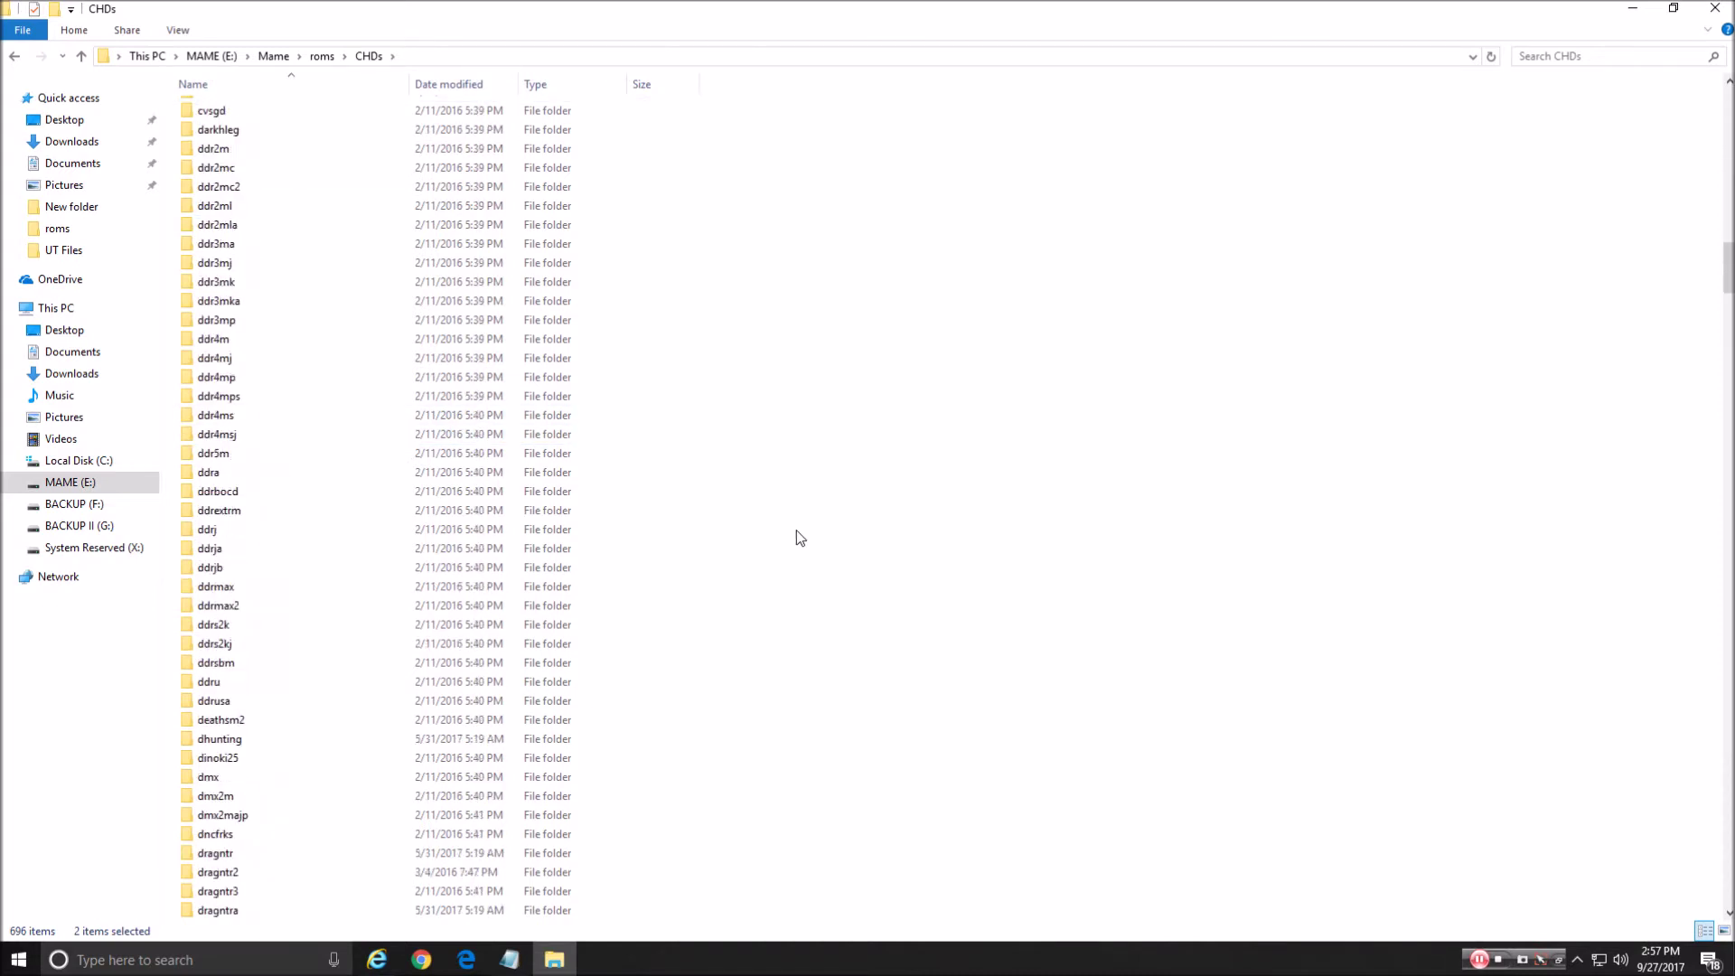
{"action": "scroll", "coordinate": [795, 515], "scroll_direction": "up", "scroll_amount": 20}
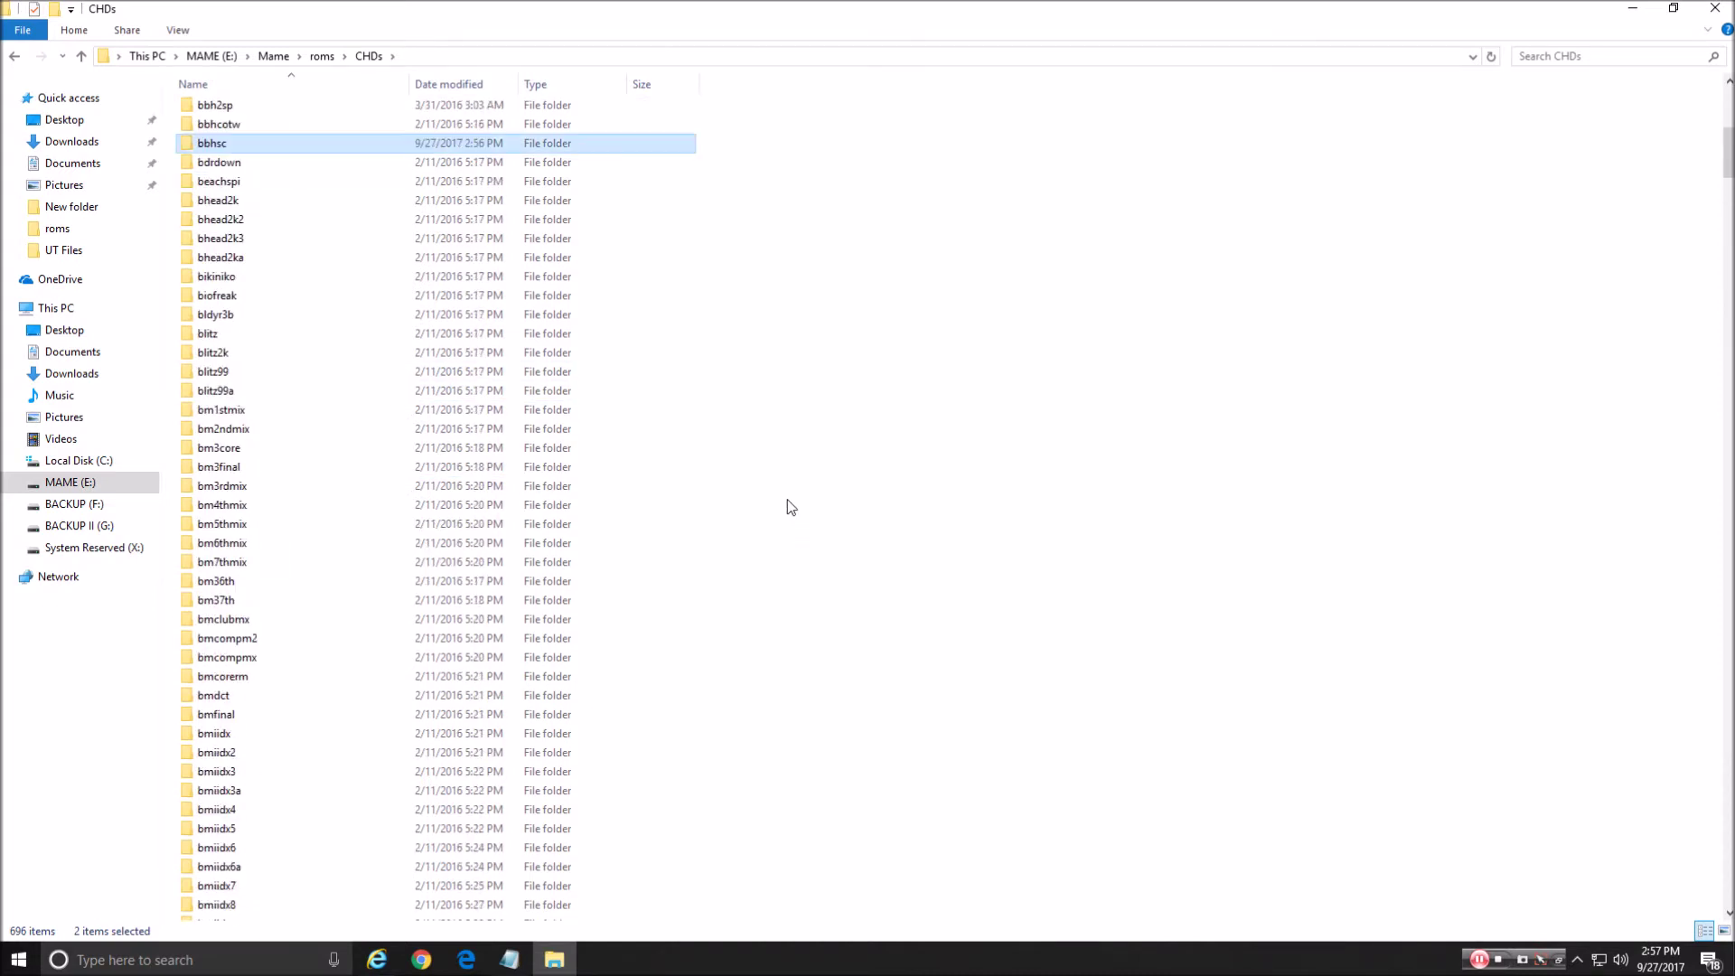
Step: Cut all ROM archives except the _ReadMe_ file from "MAME - Update ROMs (v0.189 to v0.190)" in the Mame folder
{"action": "left_click", "coordinate": [80, 56]}
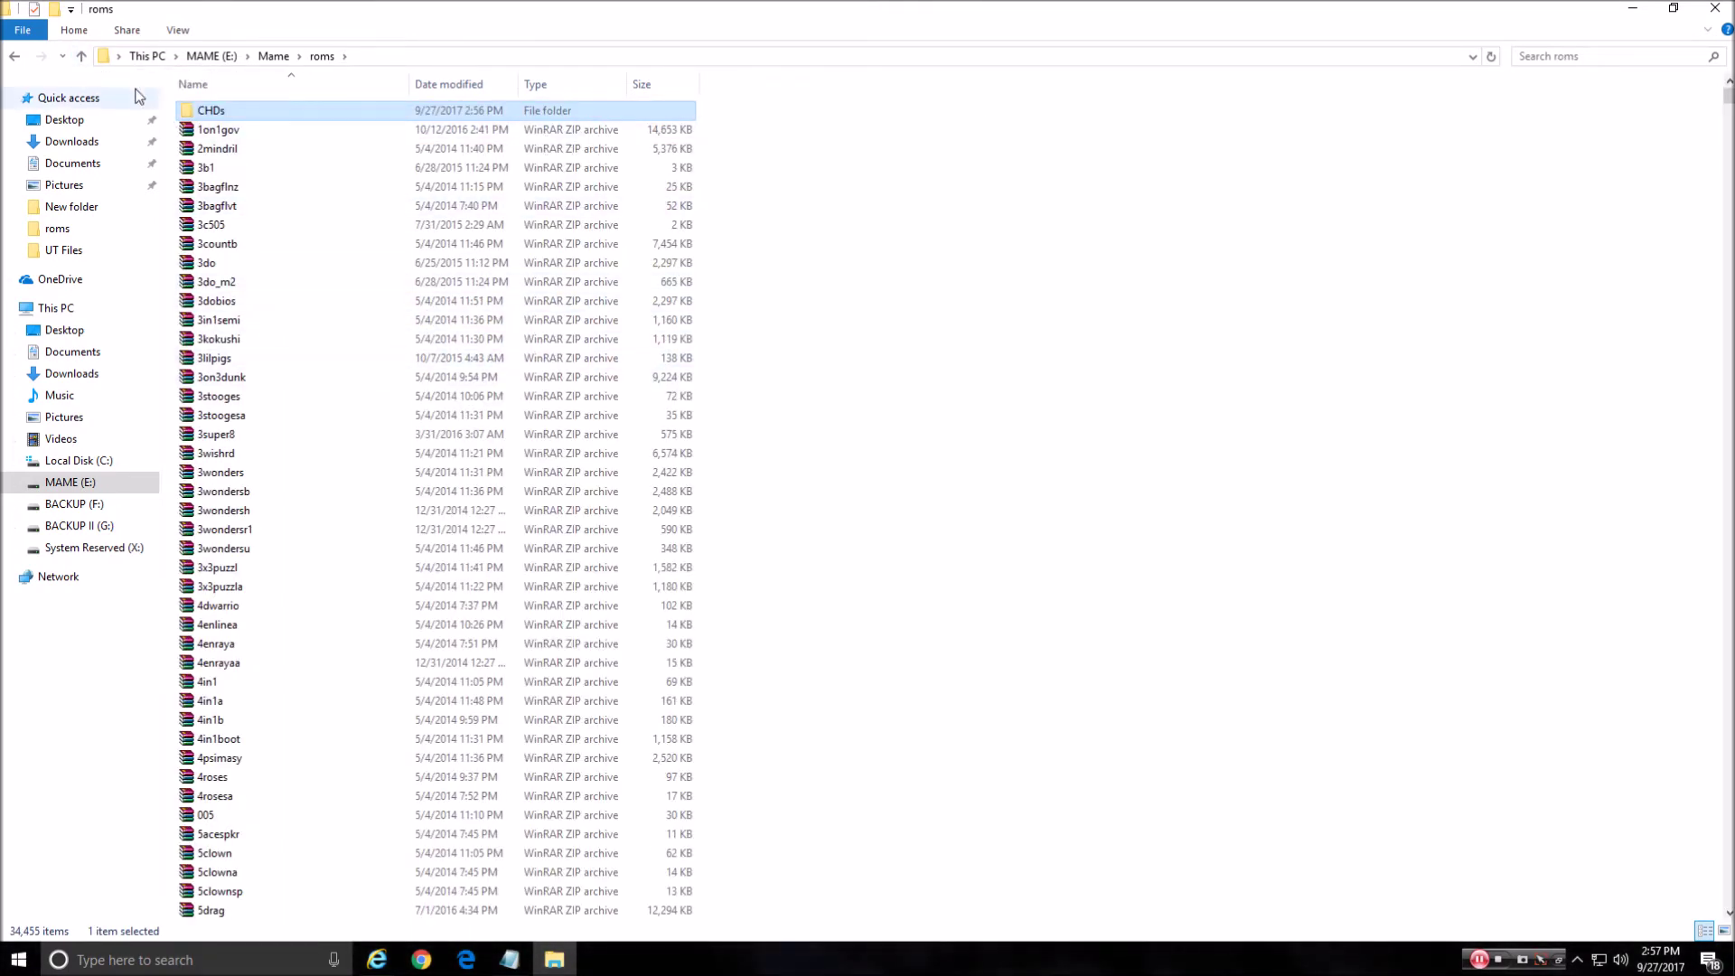
{"action": "left_click", "coordinate": [79, 56]}
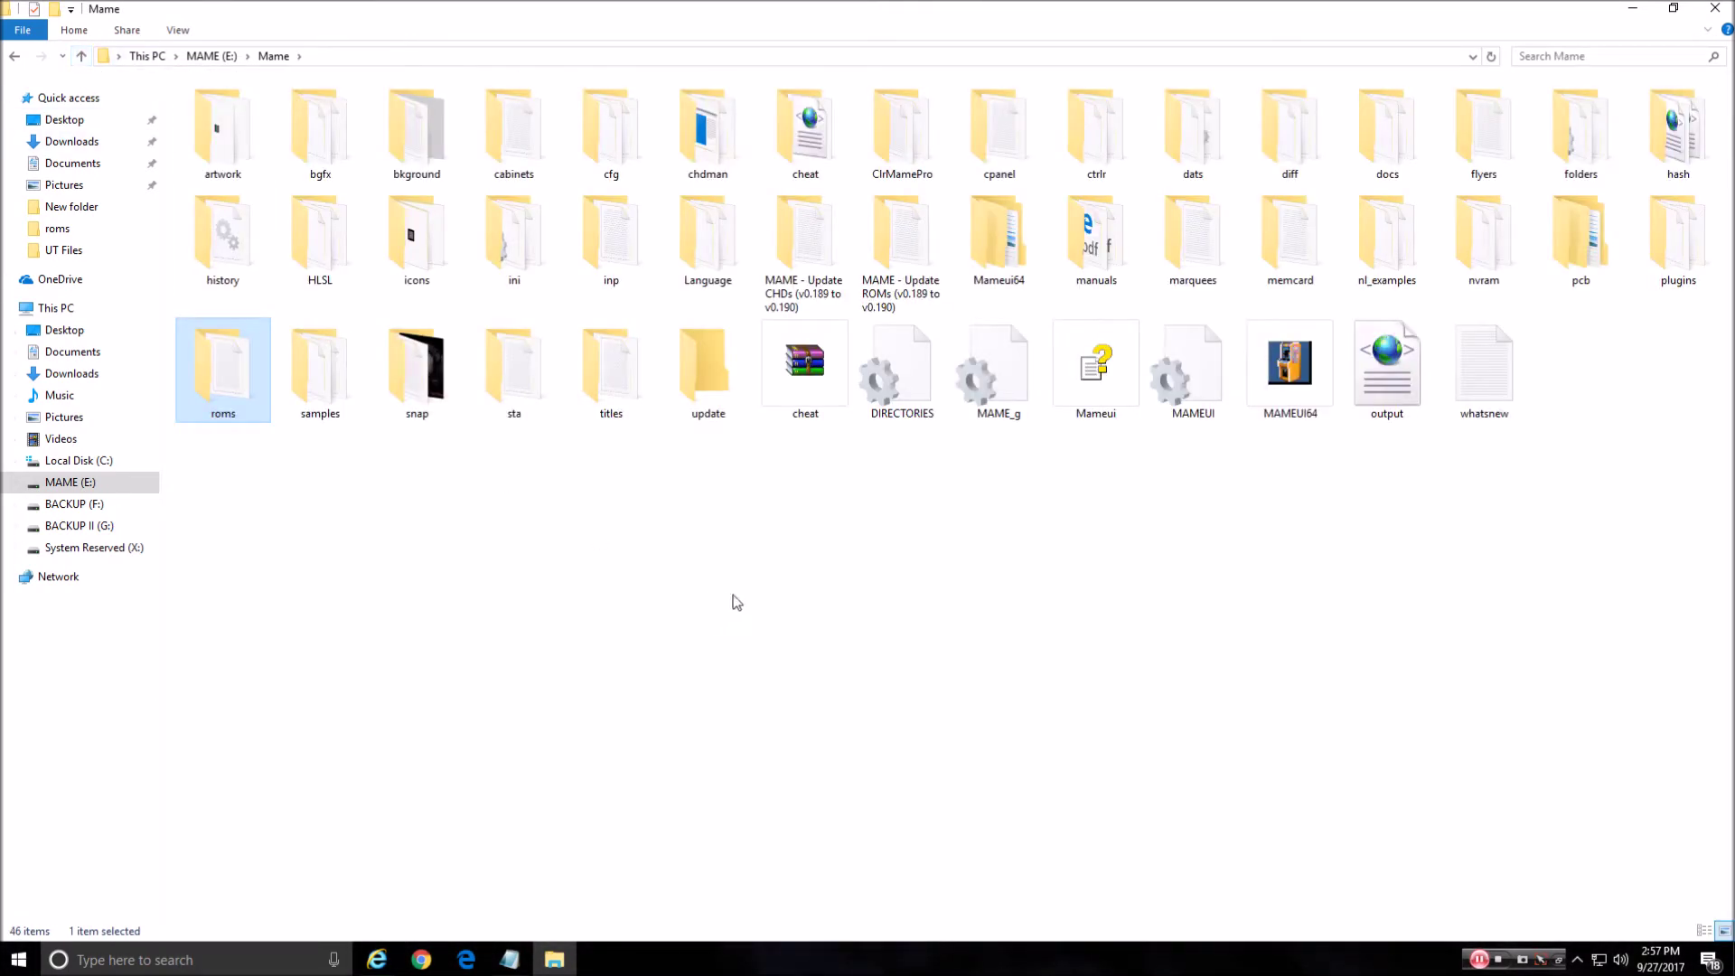
{"action": "double_click", "coordinate": [906, 254]}
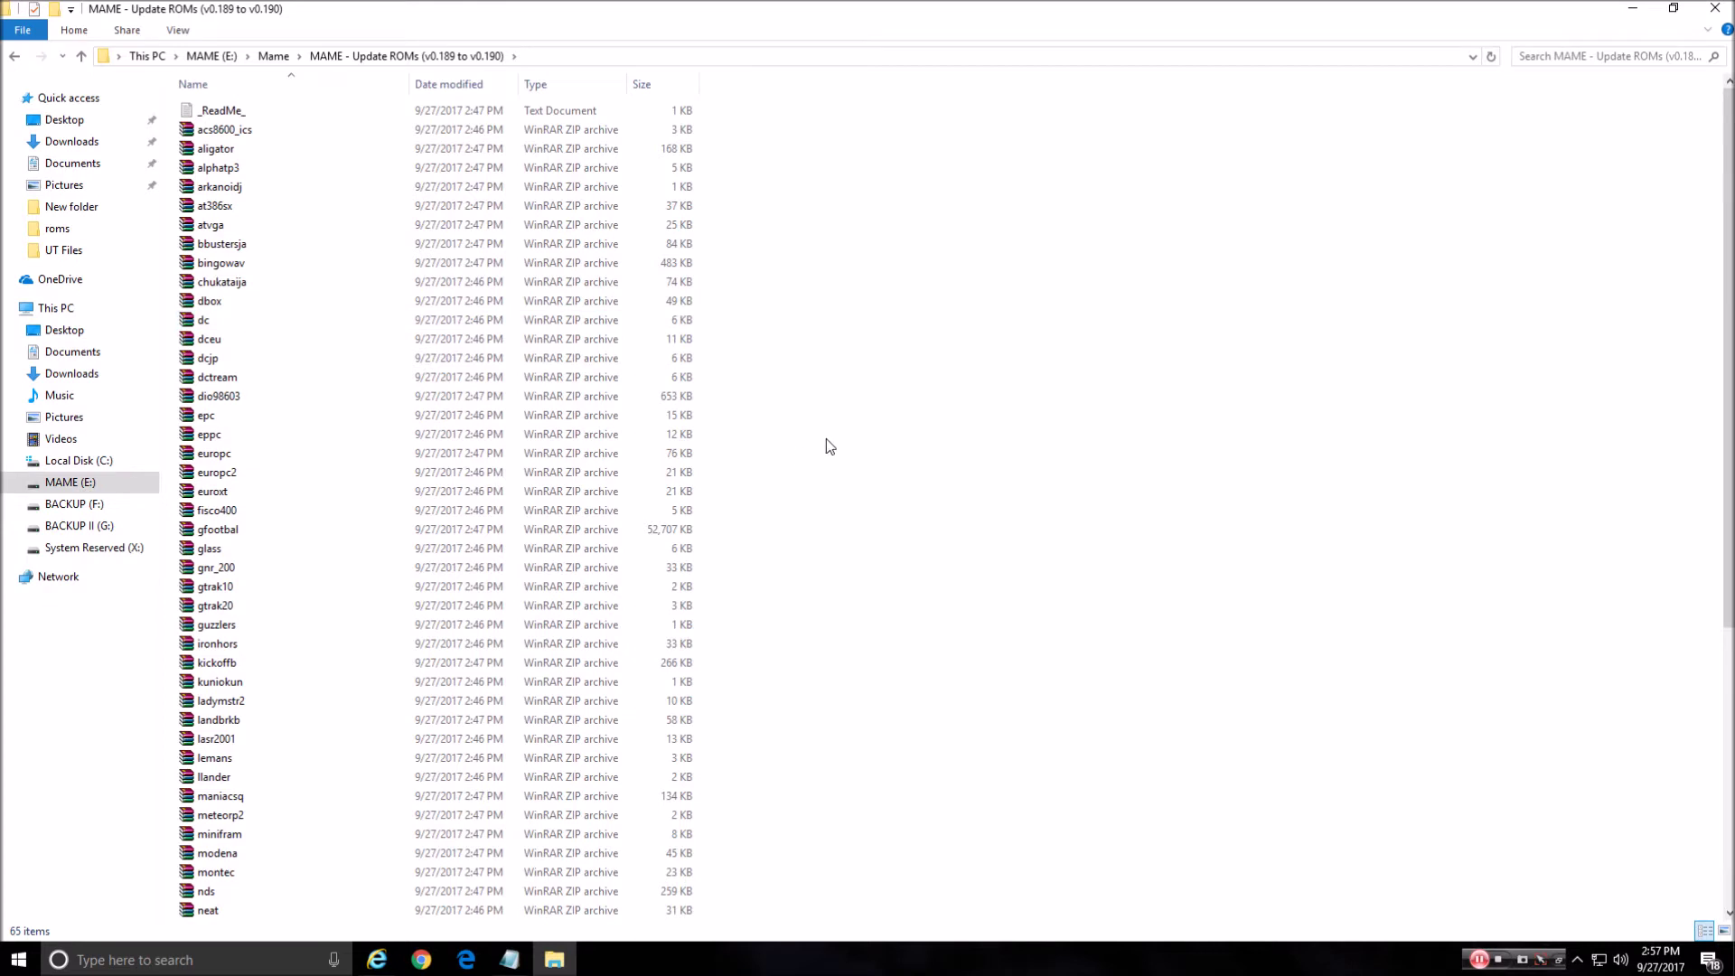
{"action": "left_click_drag", "start_coordinate": [748, 134], "coordinate": [222, 956]}
{"action": "right_click", "coordinate": [329, 511]}
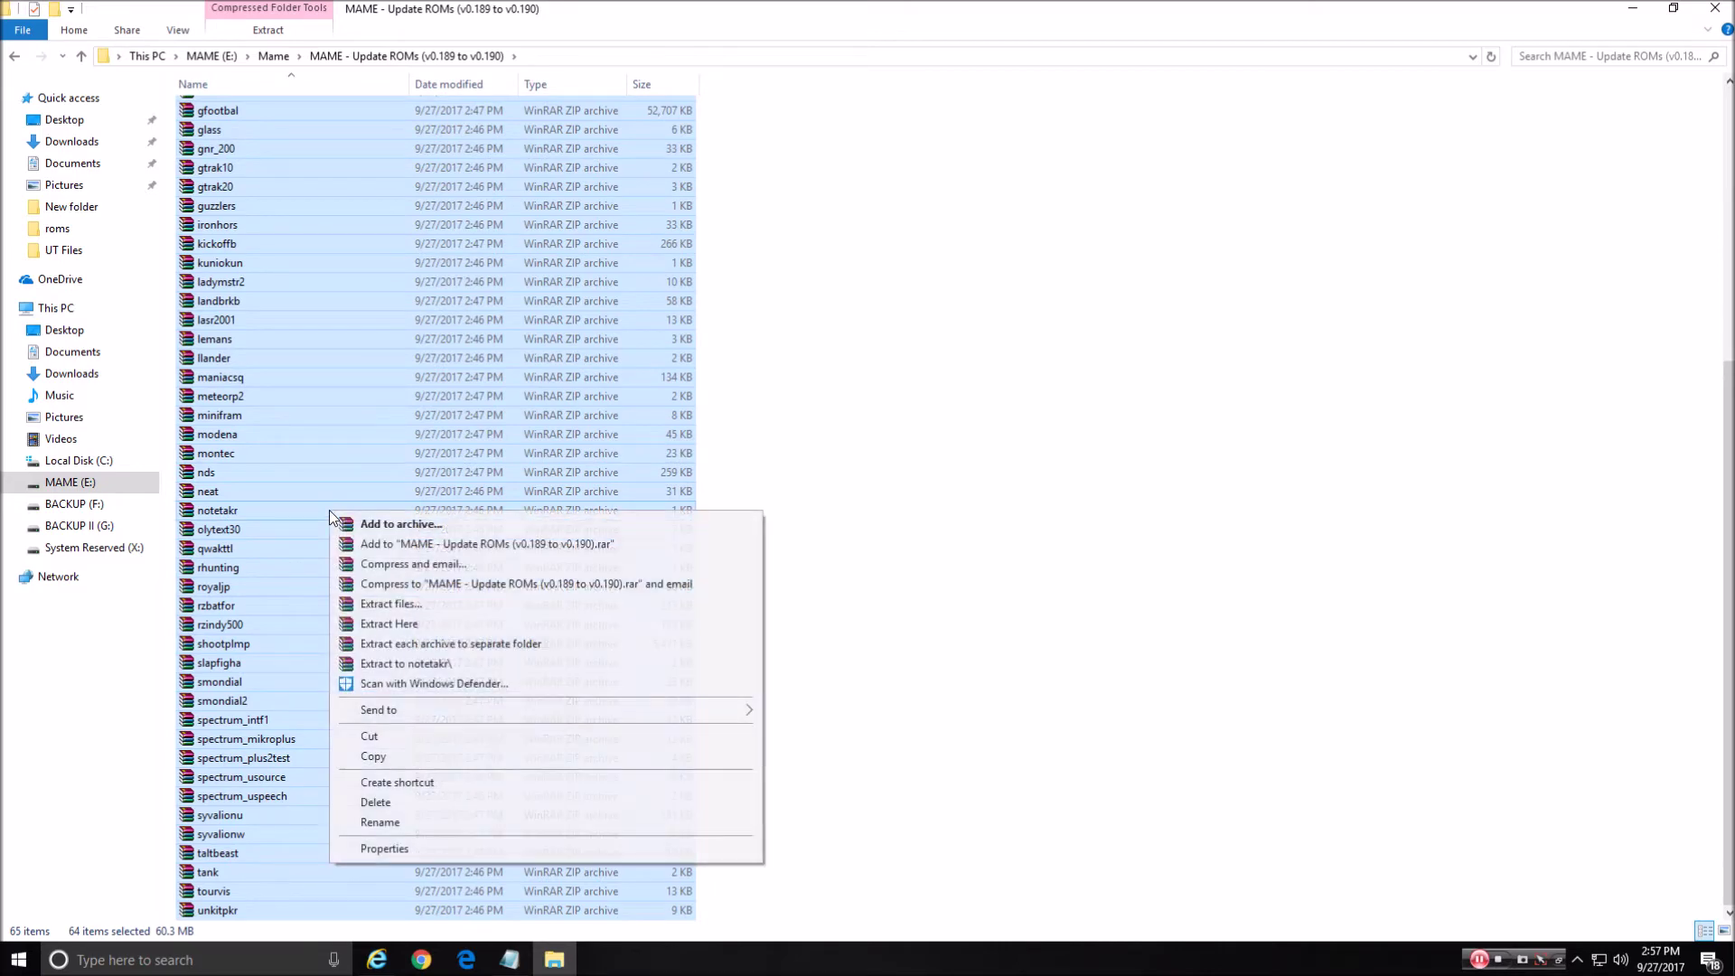
{"action": "left_click", "coordinate": [371, 737]}
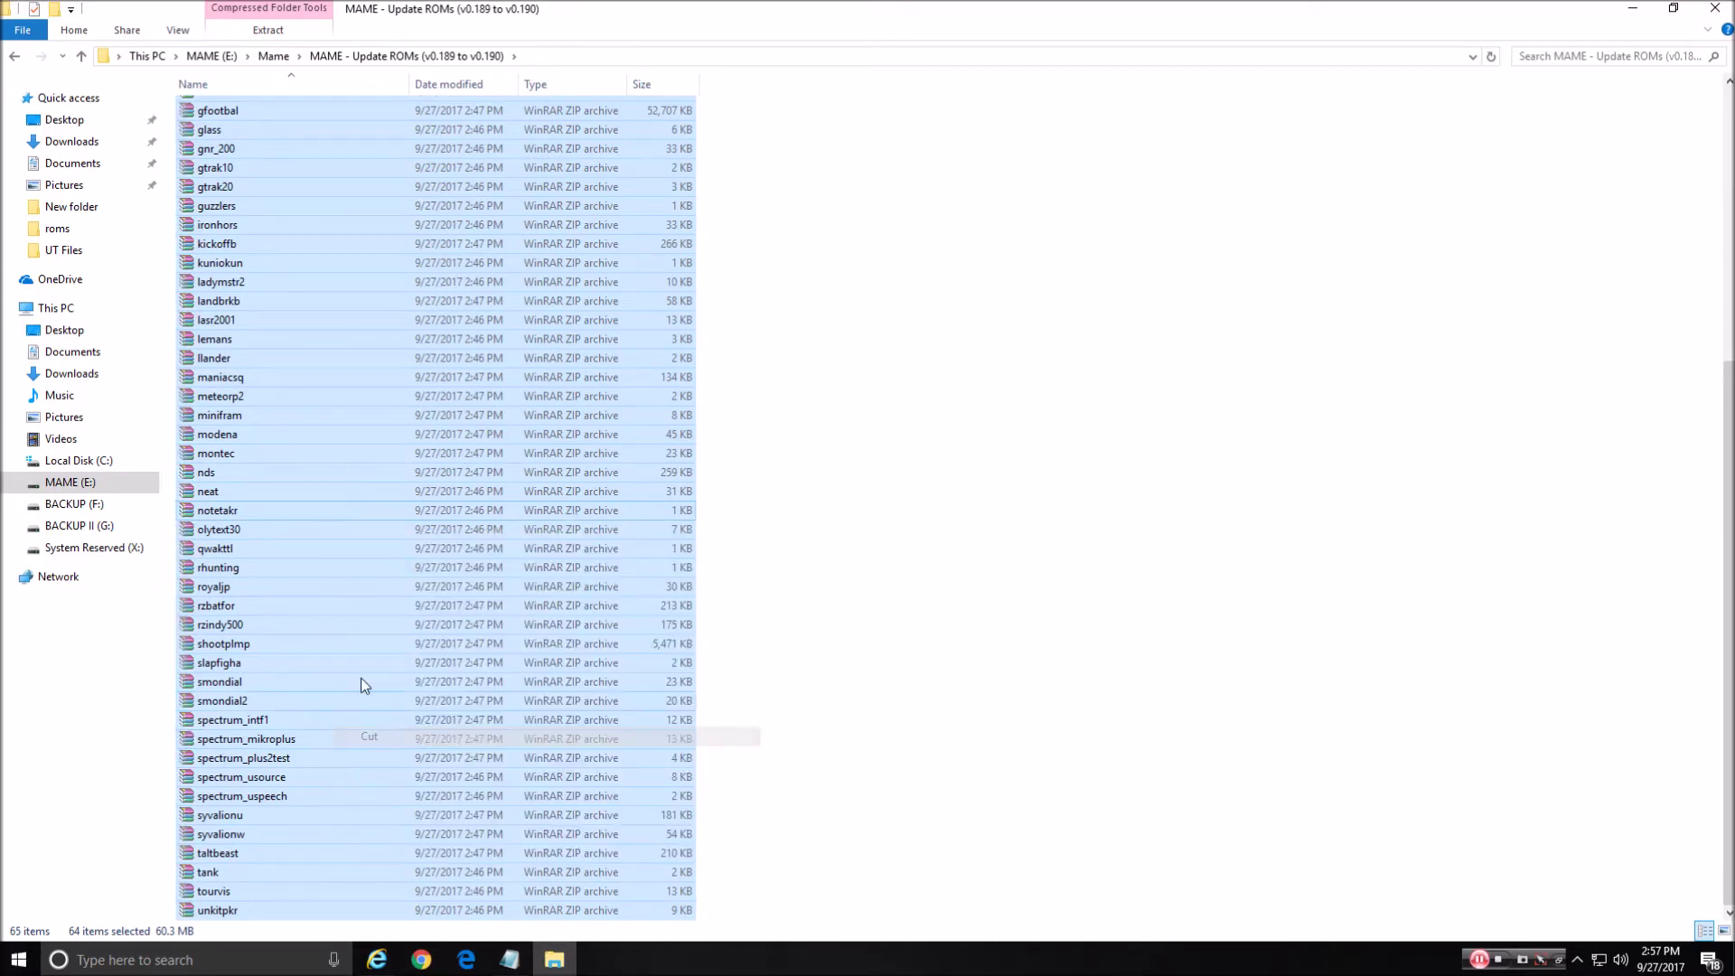
Step: Paste the cut ROM archives into the update folder inside Mame, look through the list and return to the Mame folder
{"action": "left_click", "coordinate": [81, 57]}
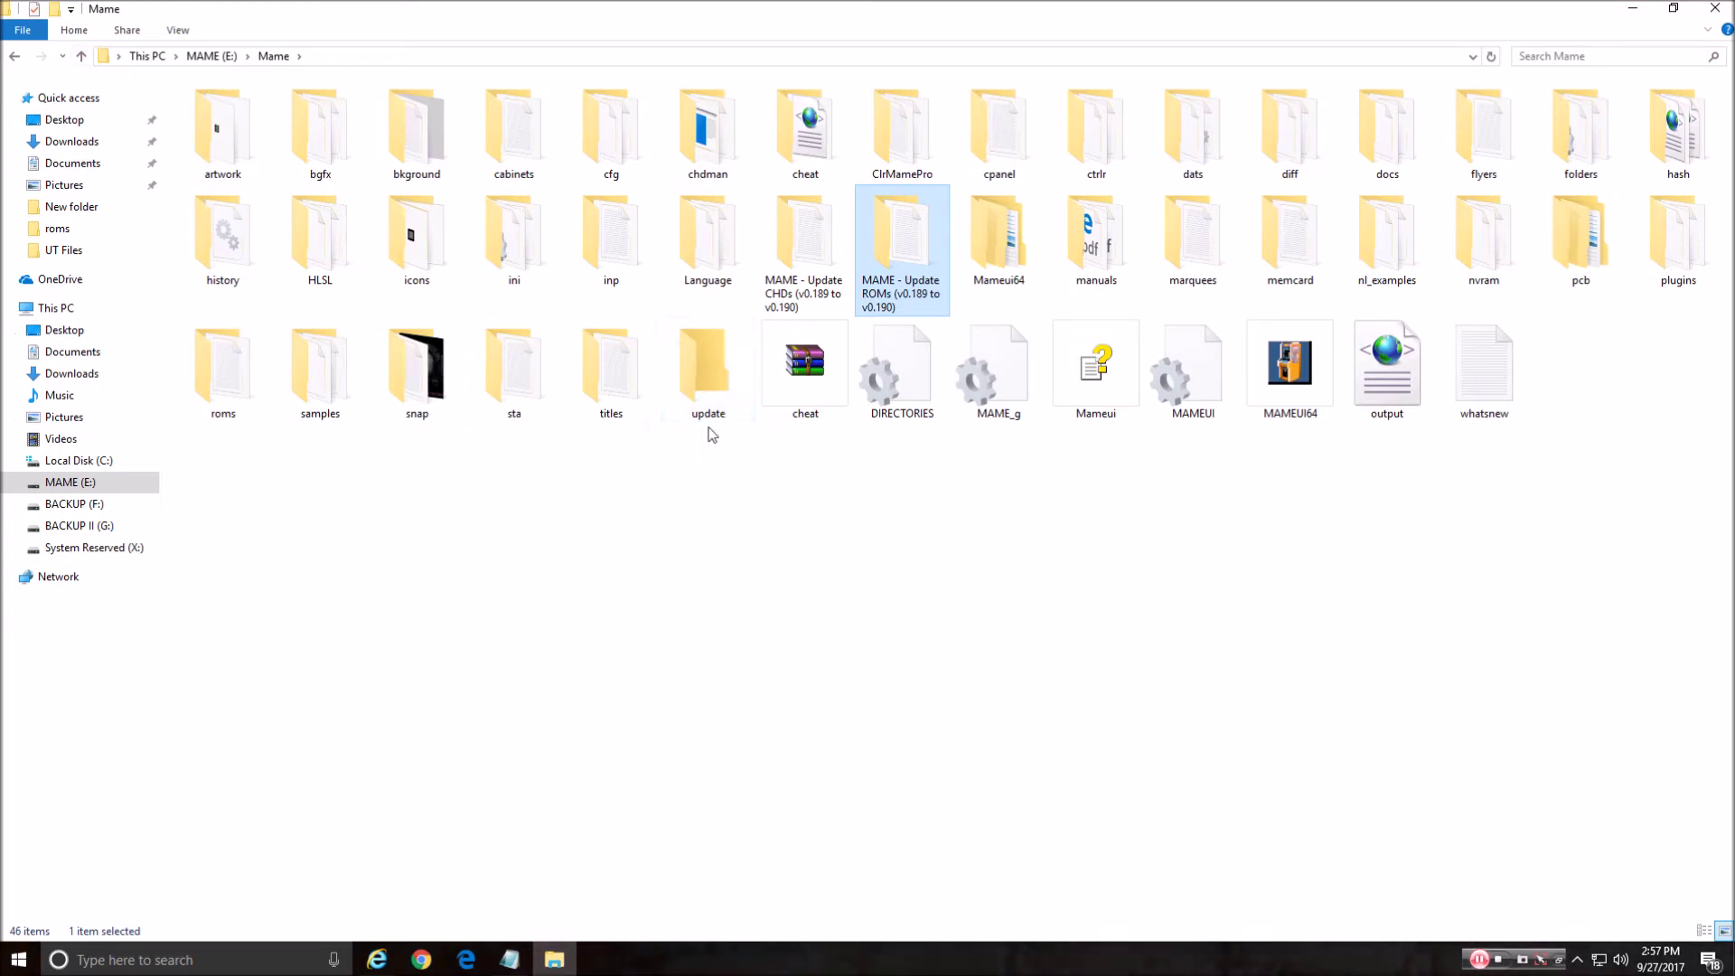
{"action": "double_click", "coordinate": [707, 371]}
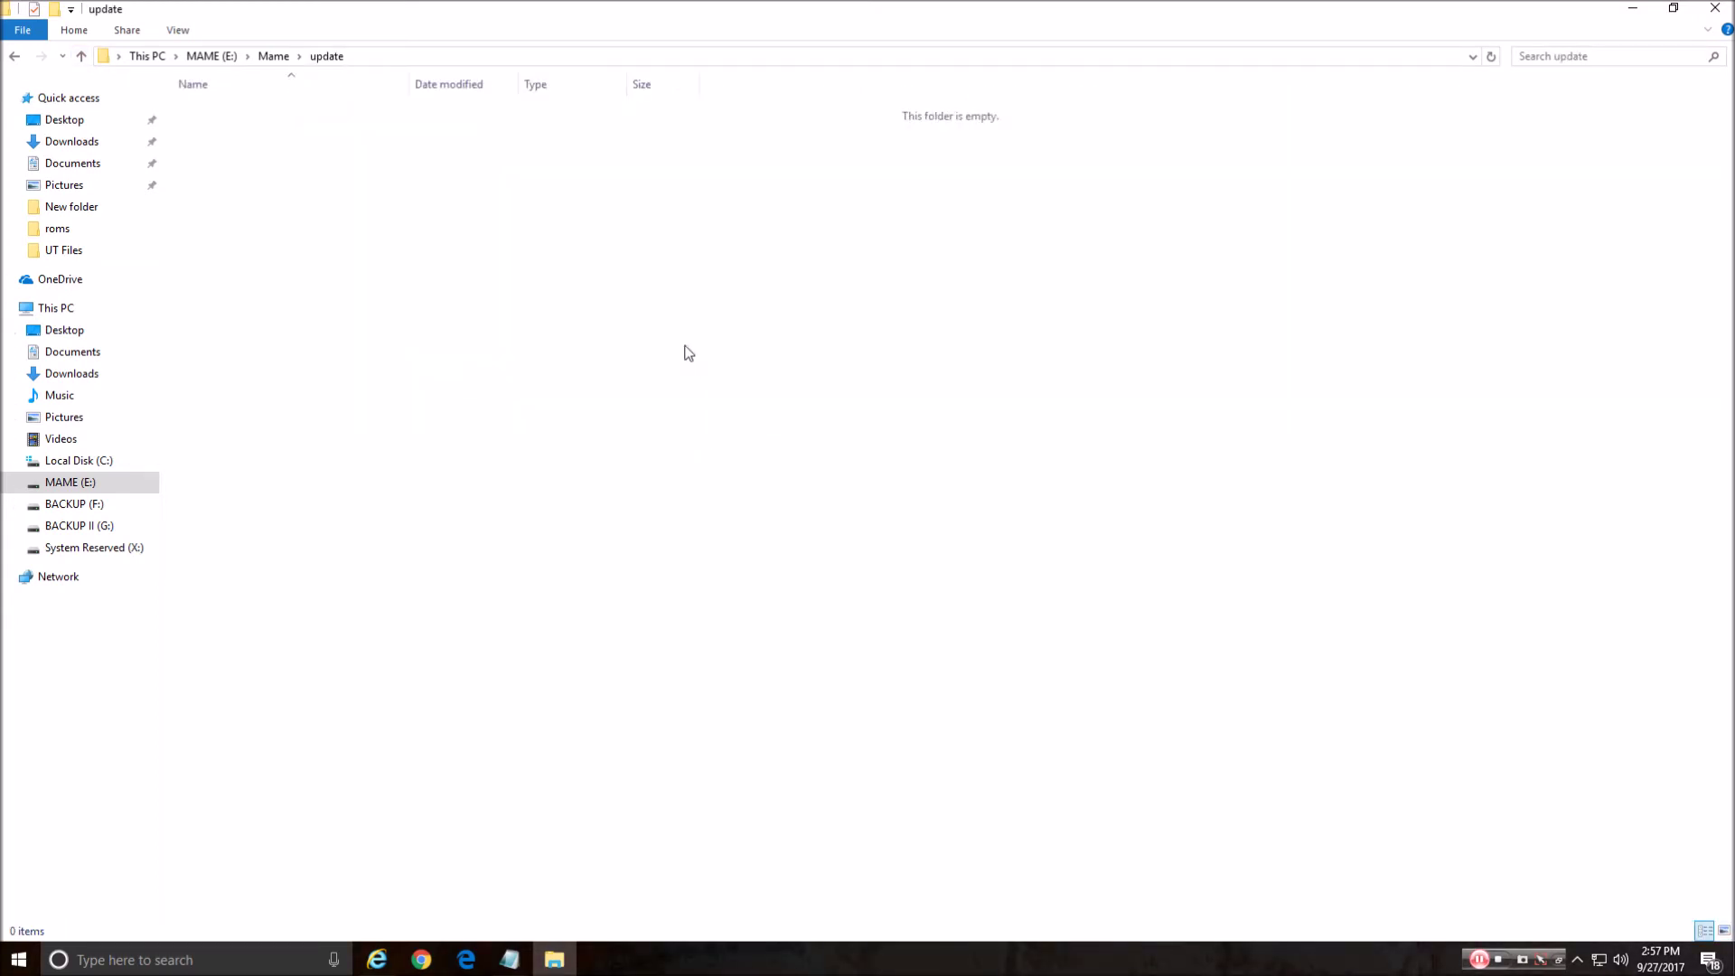
{"action": "right_click", "coordinate": [562, 262]}
{"action": "left_click", "coordinate": [616, 389]}
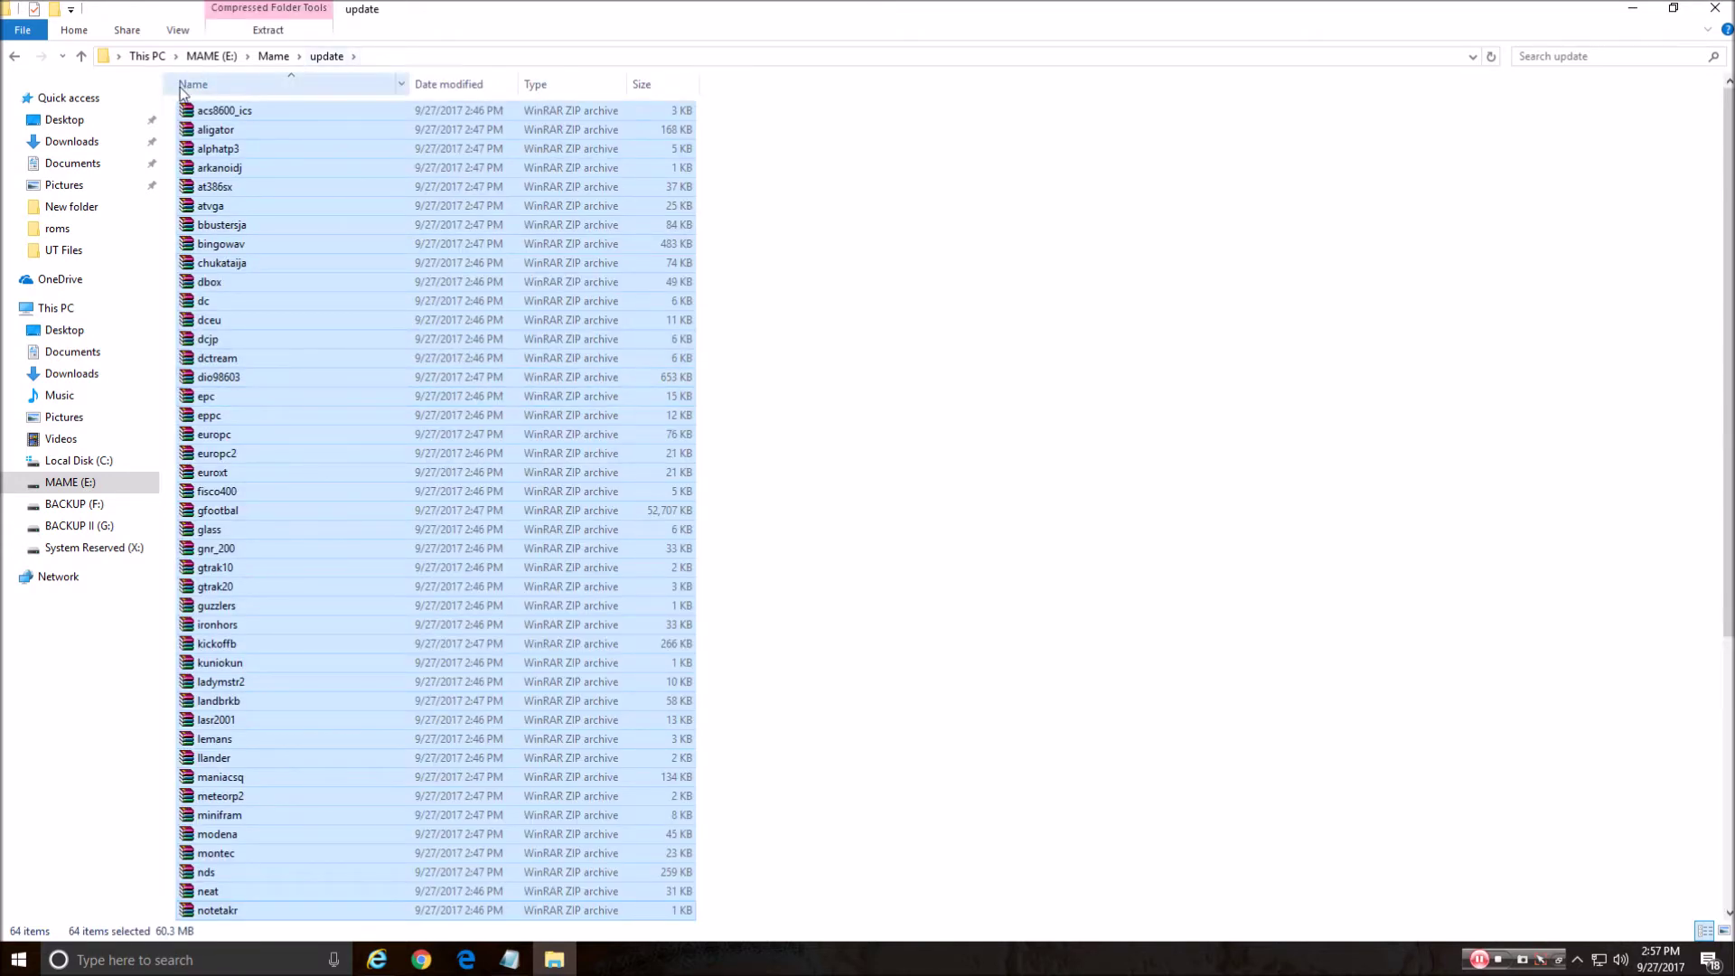
{"action": "left_click", "coordinate": [80, 57]}
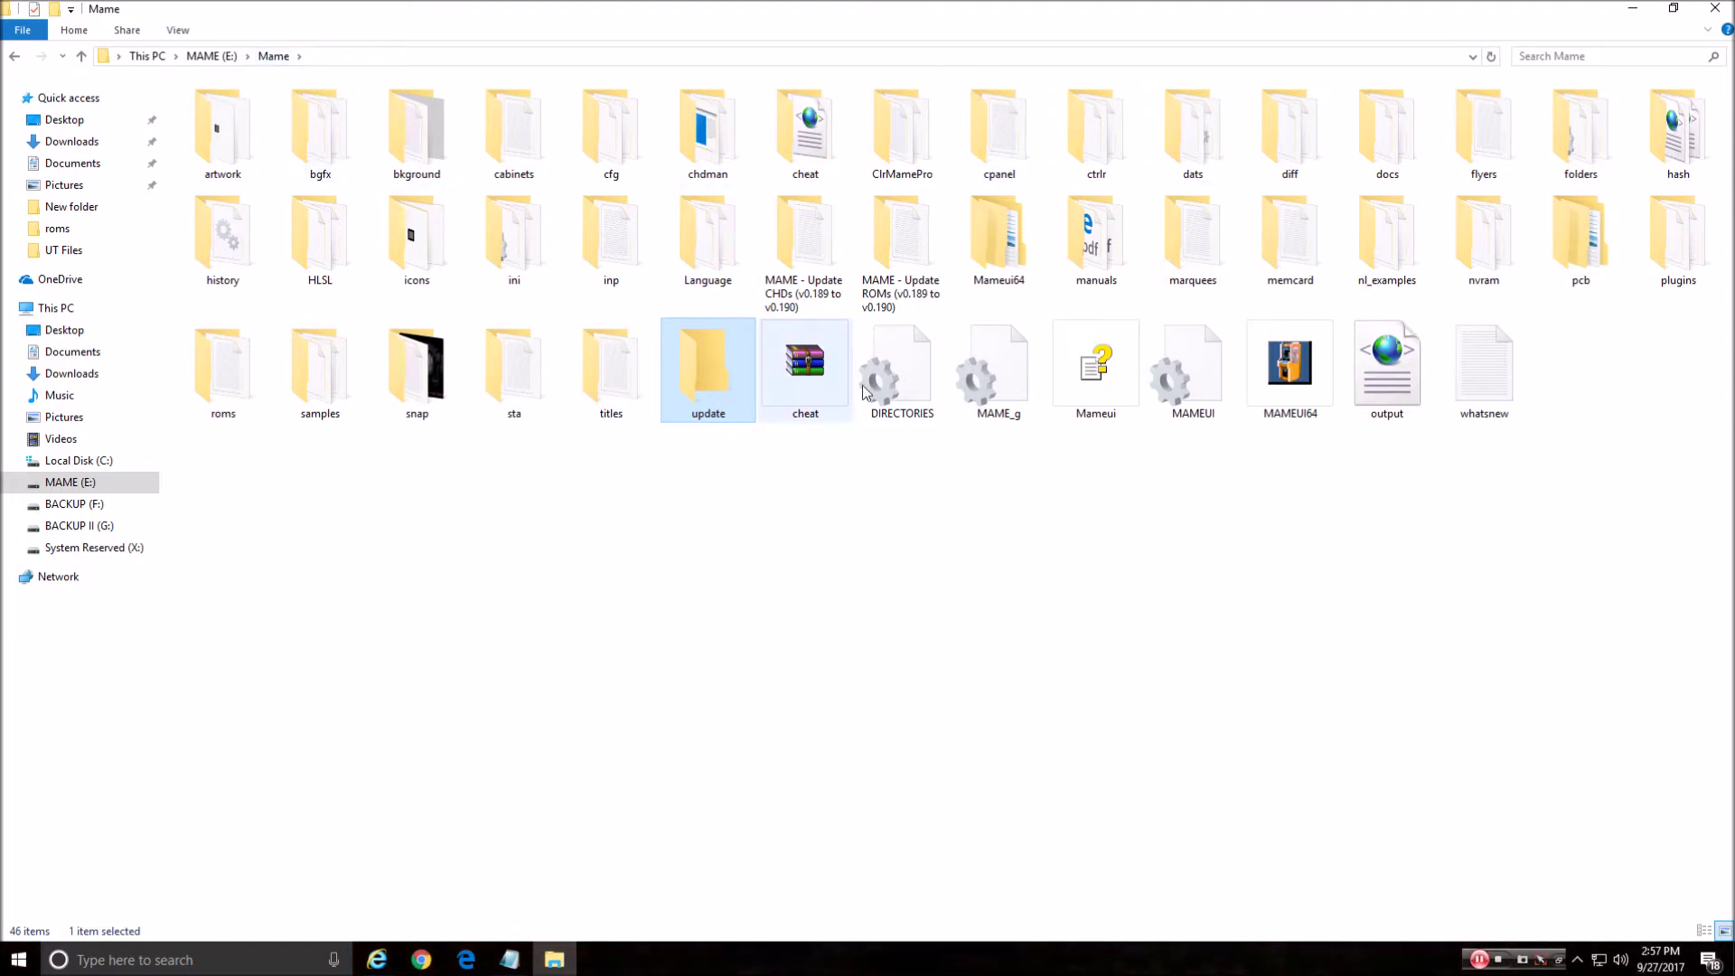
{"action": "double_click", "coordinate": [705, 371]}
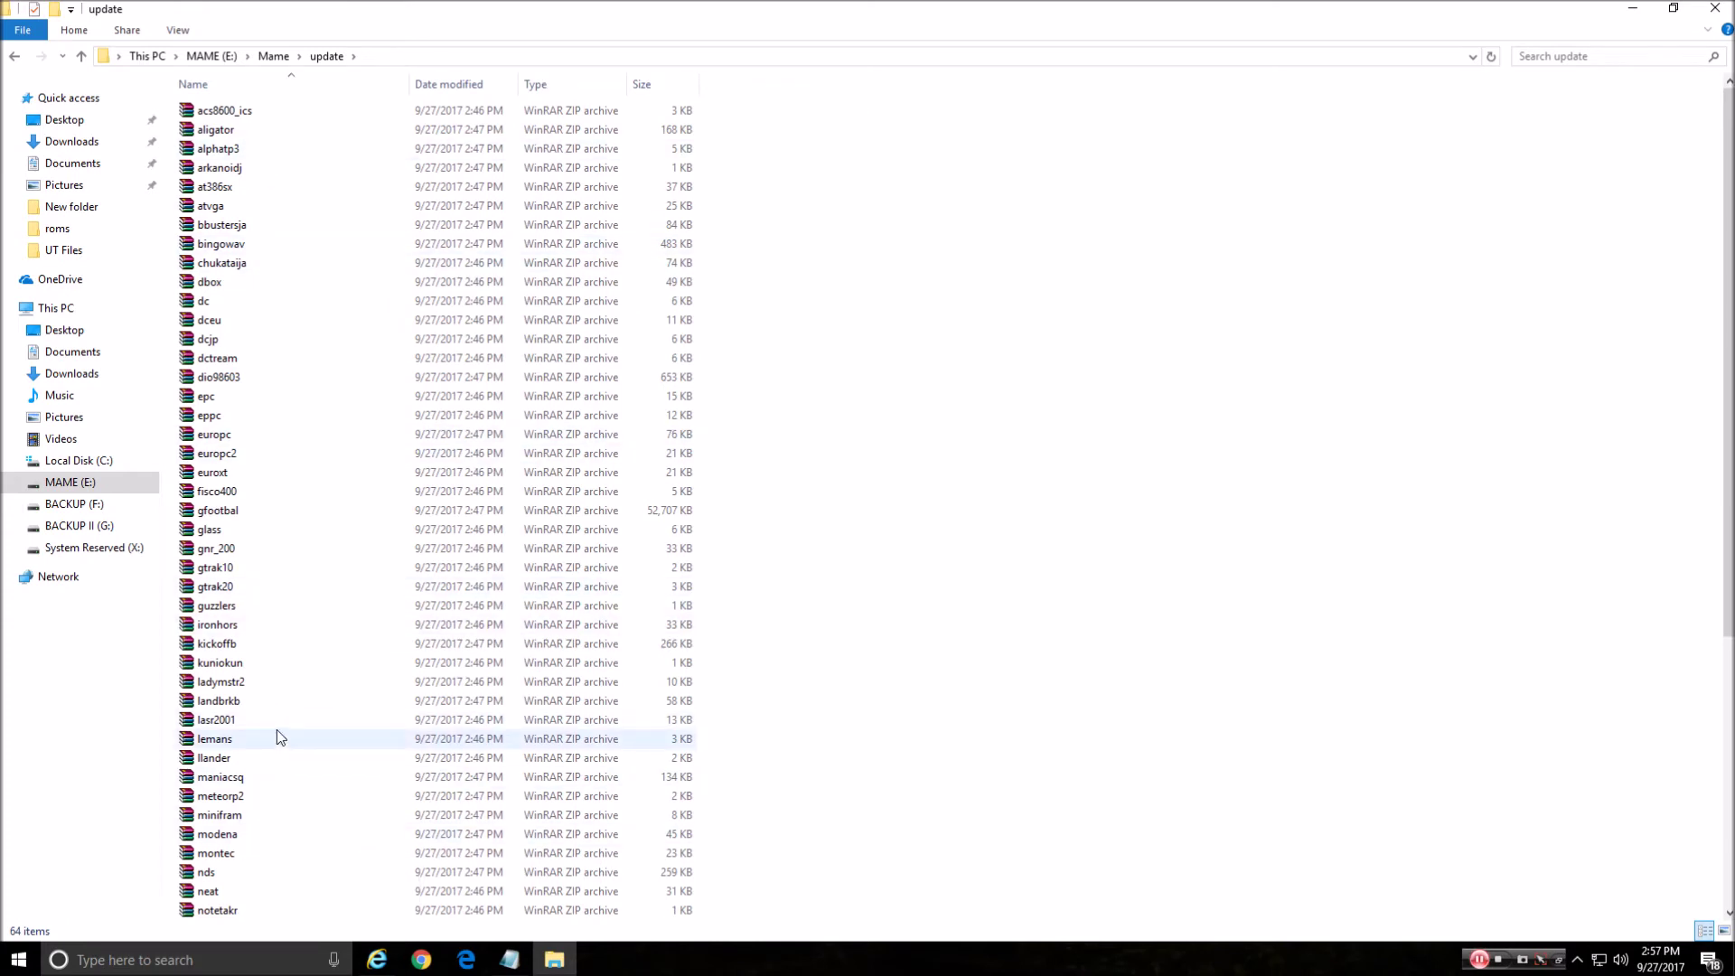
{"action": "scroll", "coordinate": [562, 432], "scroll_direction": "down", "scroll_amount": 6}
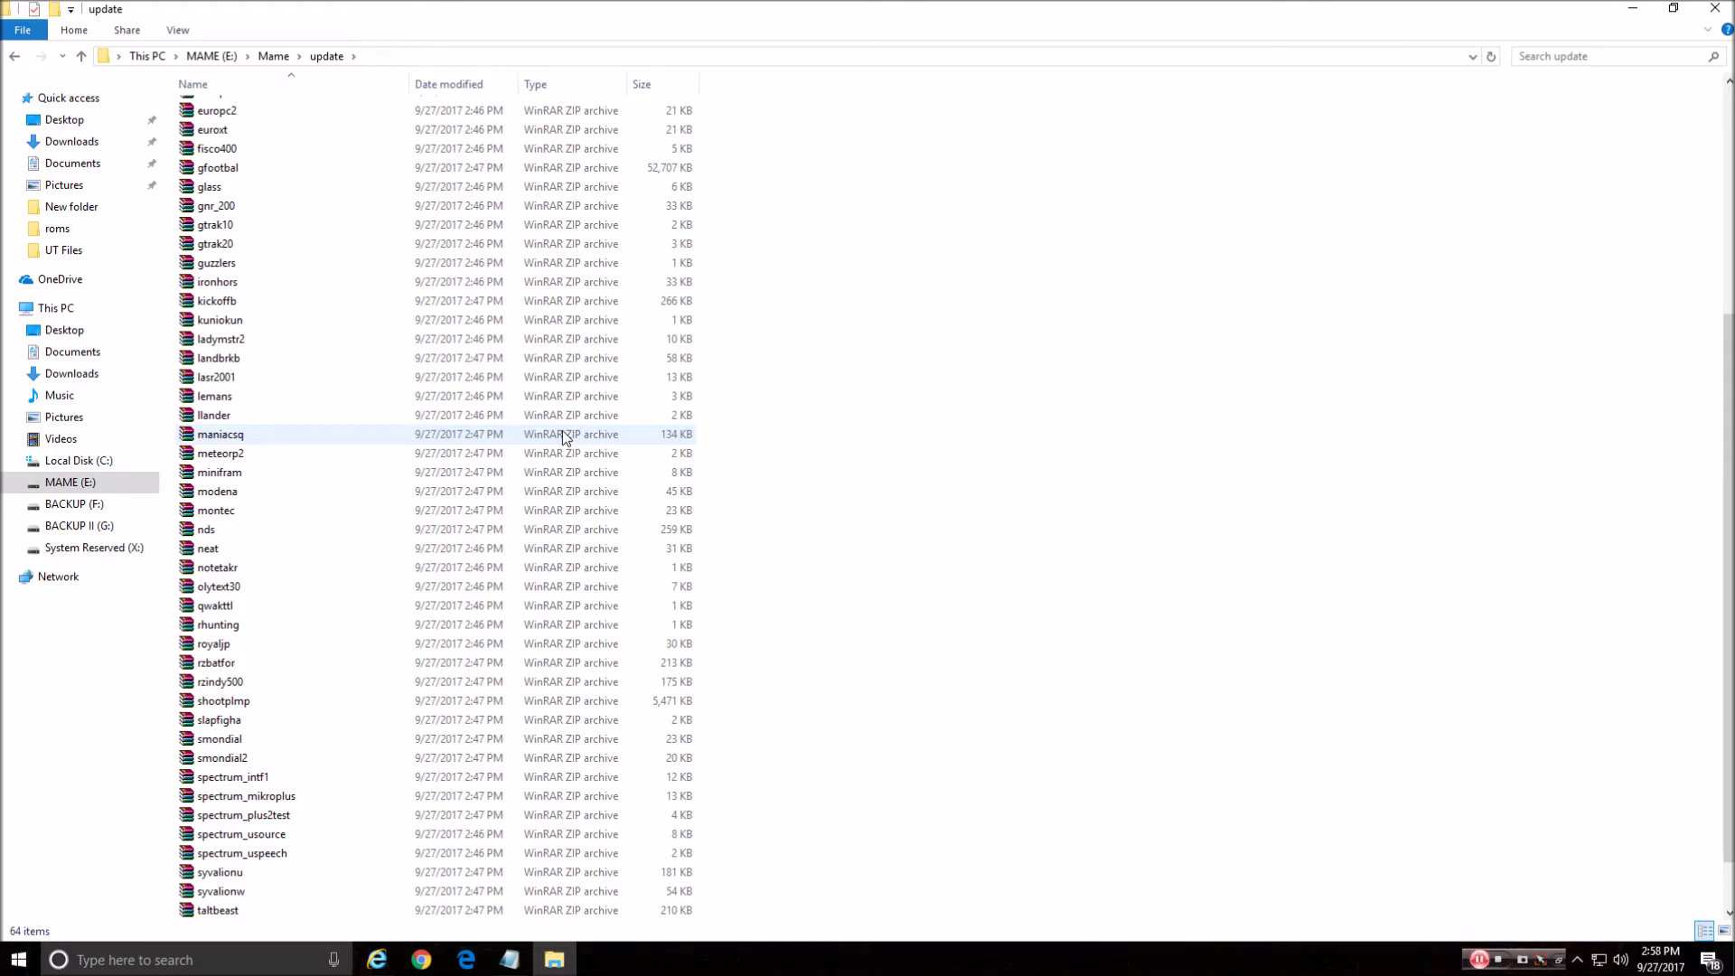
{"action": "scroll", "coordinate": [750, 498], "scroll_direction": "up", "scroll_amount": 6}
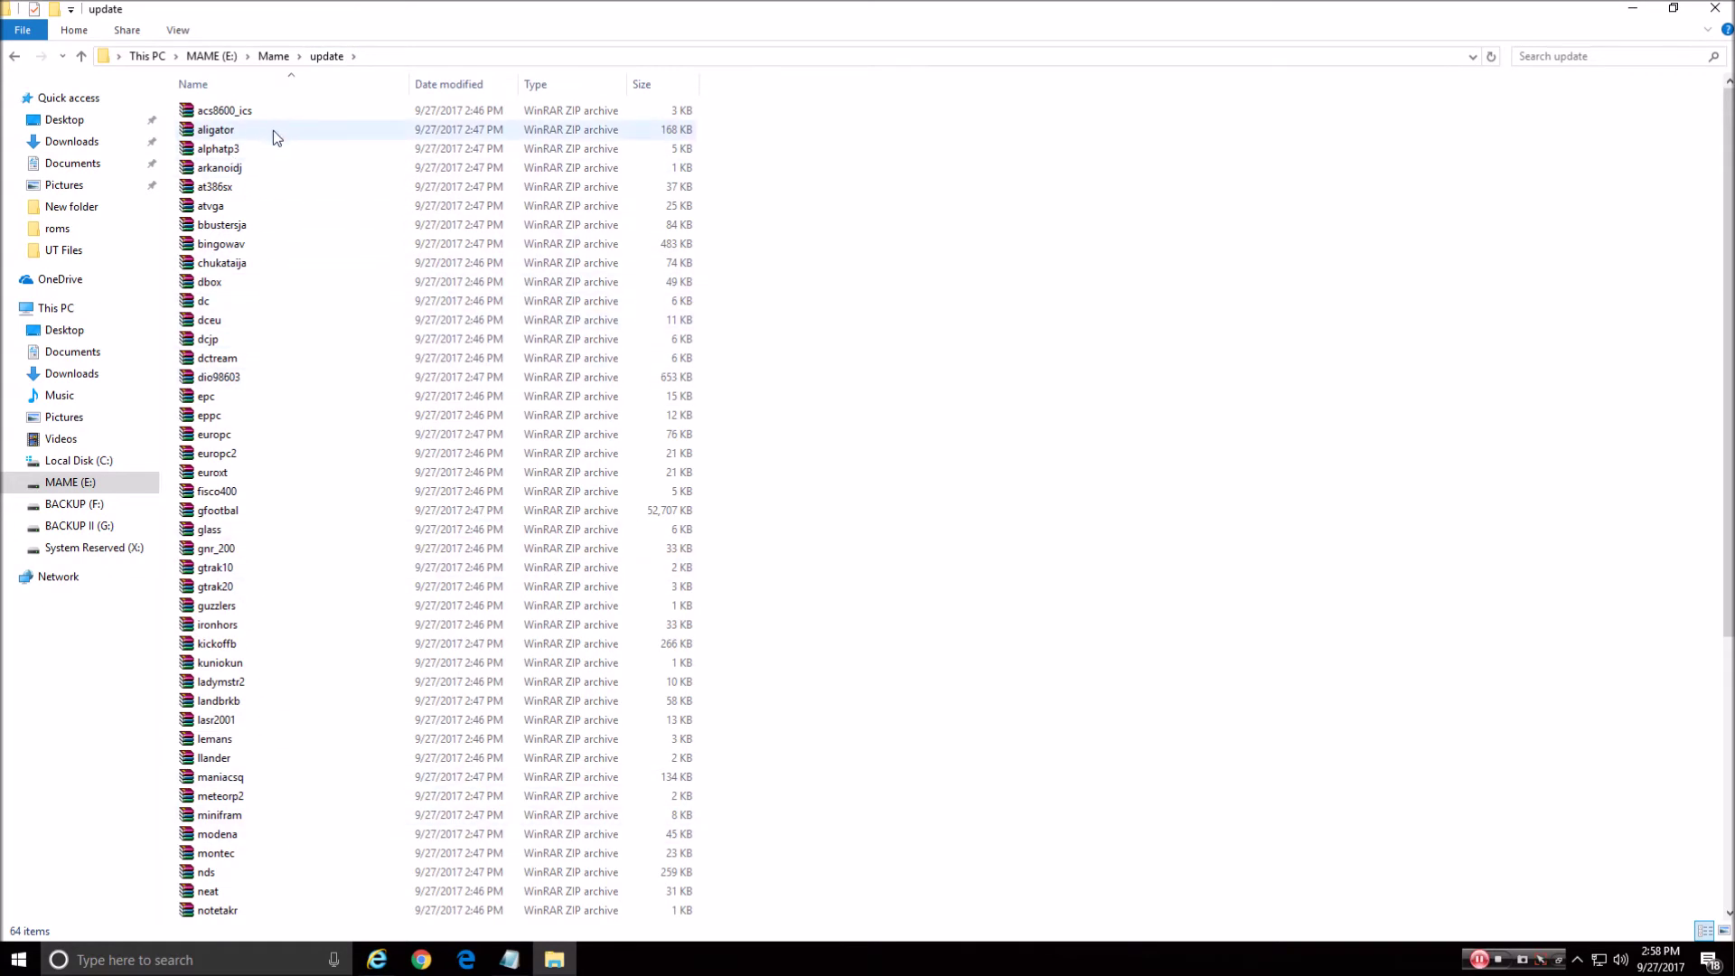
{"action": "left_click", "coordinate": [81, 56]}
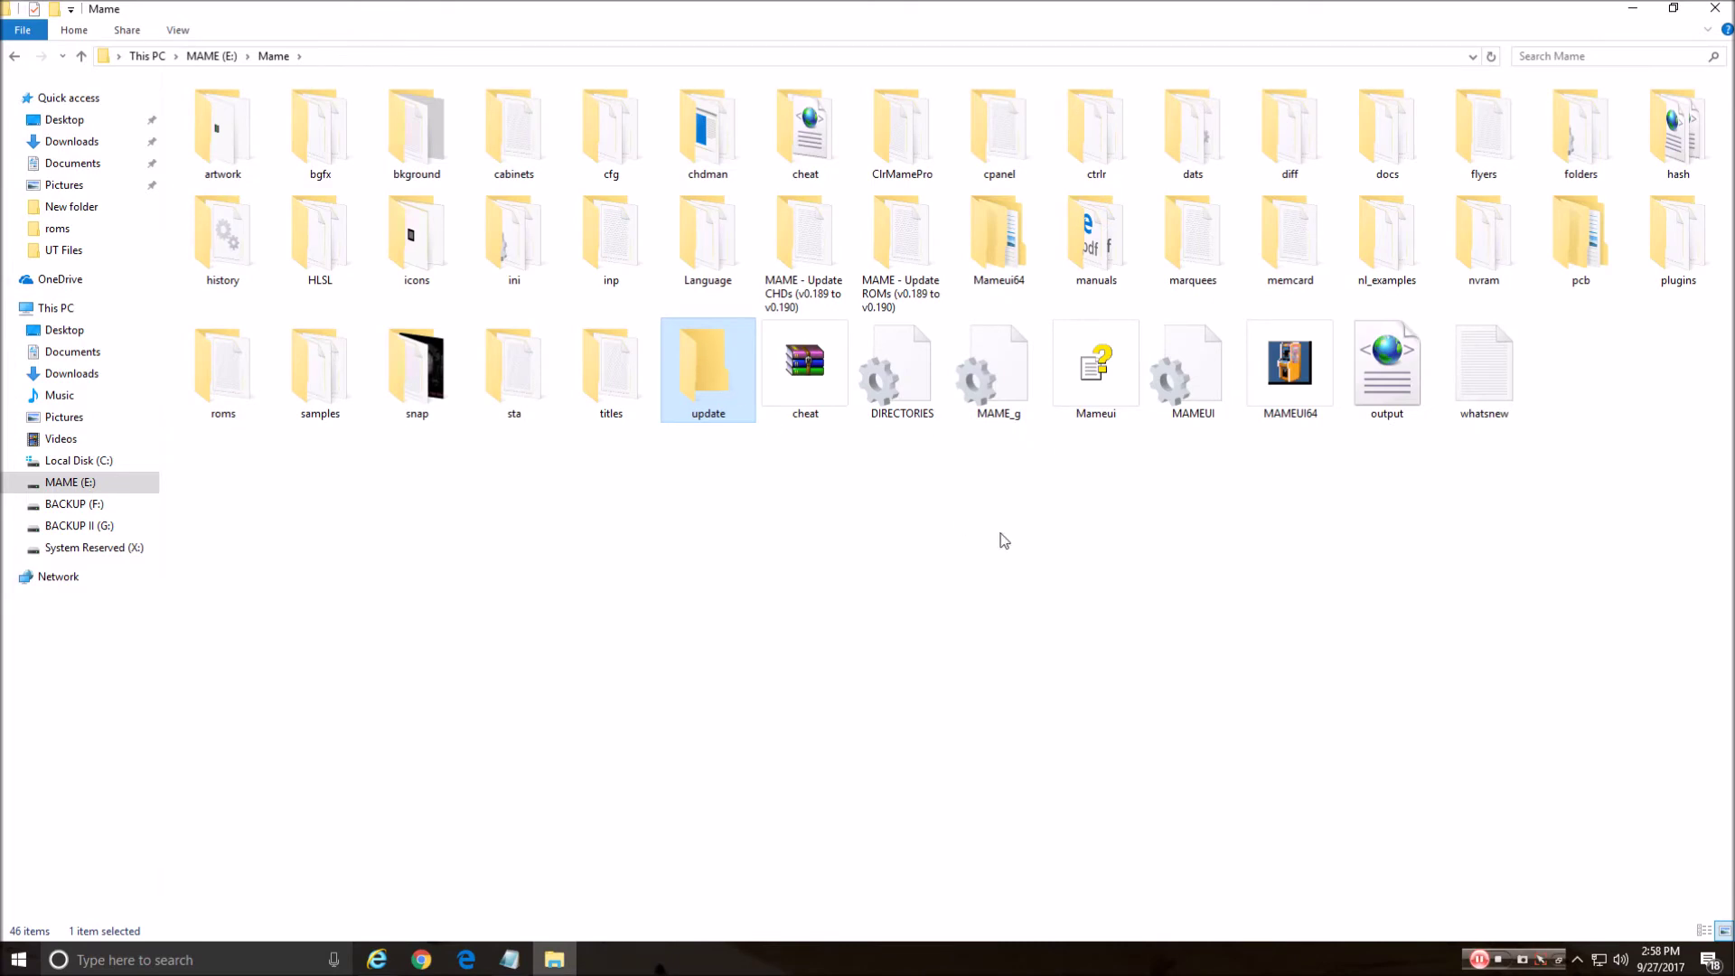
Step: Start cmpro64 from the ClrMamePro folder, load the MAMEUI64 profile and run the required database update from Mameui64.exe
{"action": "double_click", "coordinate": [893, 132]}
{"action": "double_click", "coordinate": [417, 233]}
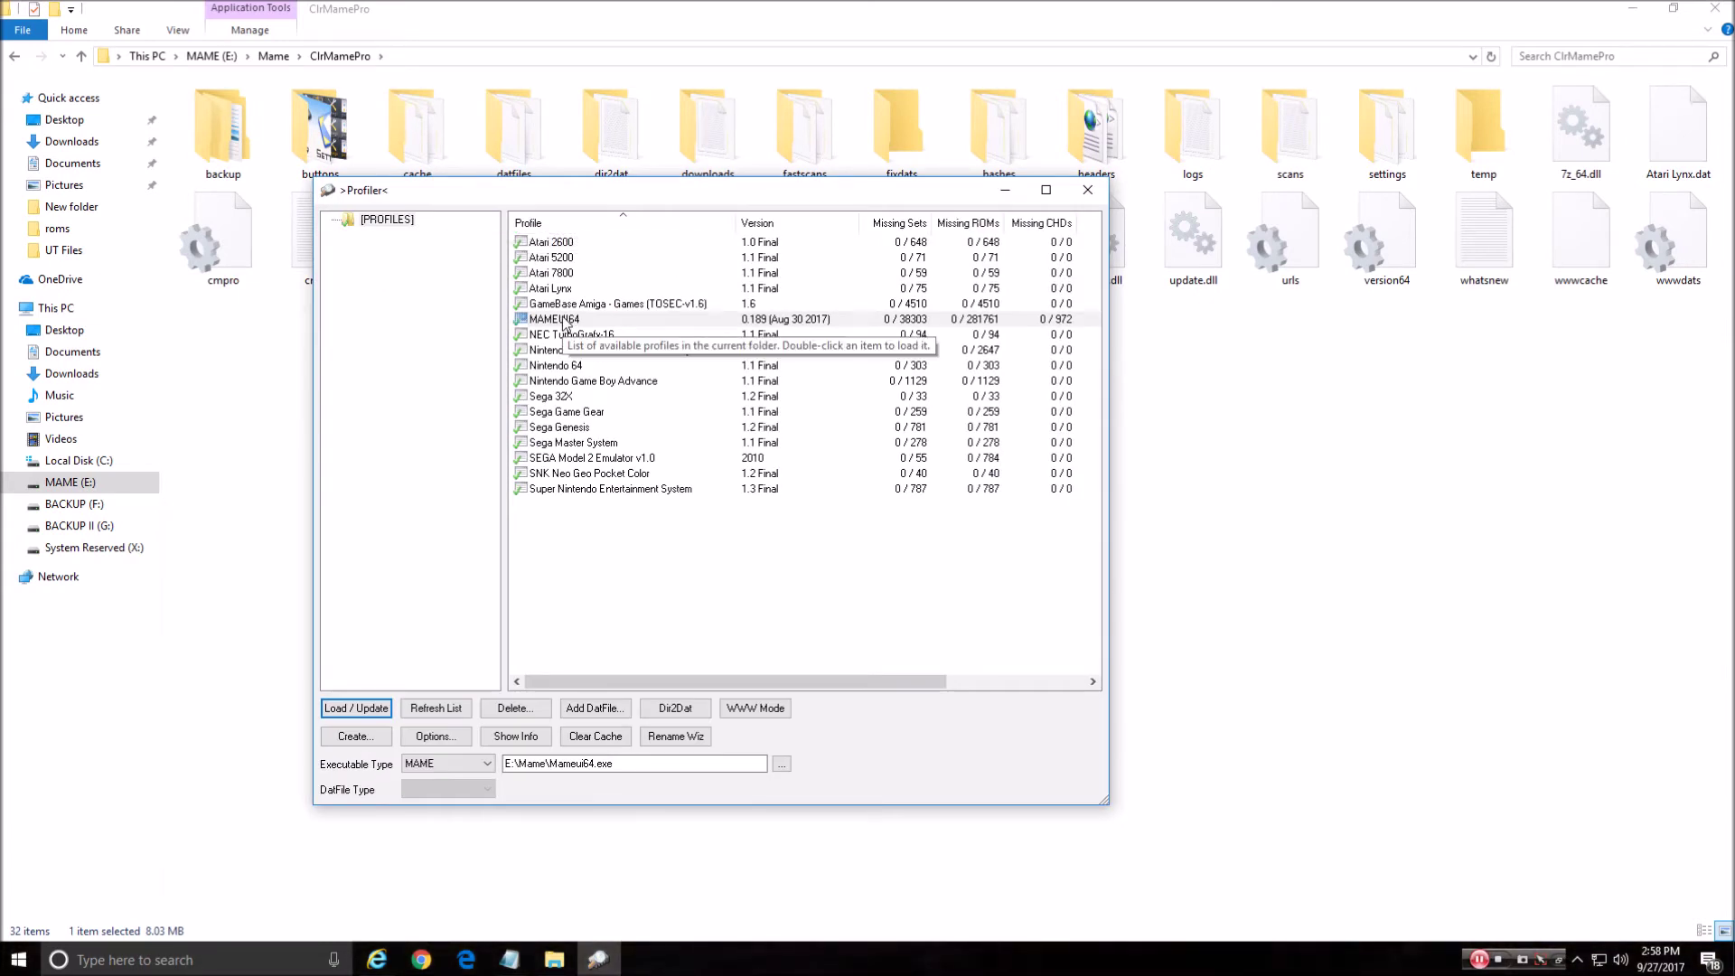
{"action": "double_click", "coordinate": [562, 322]}
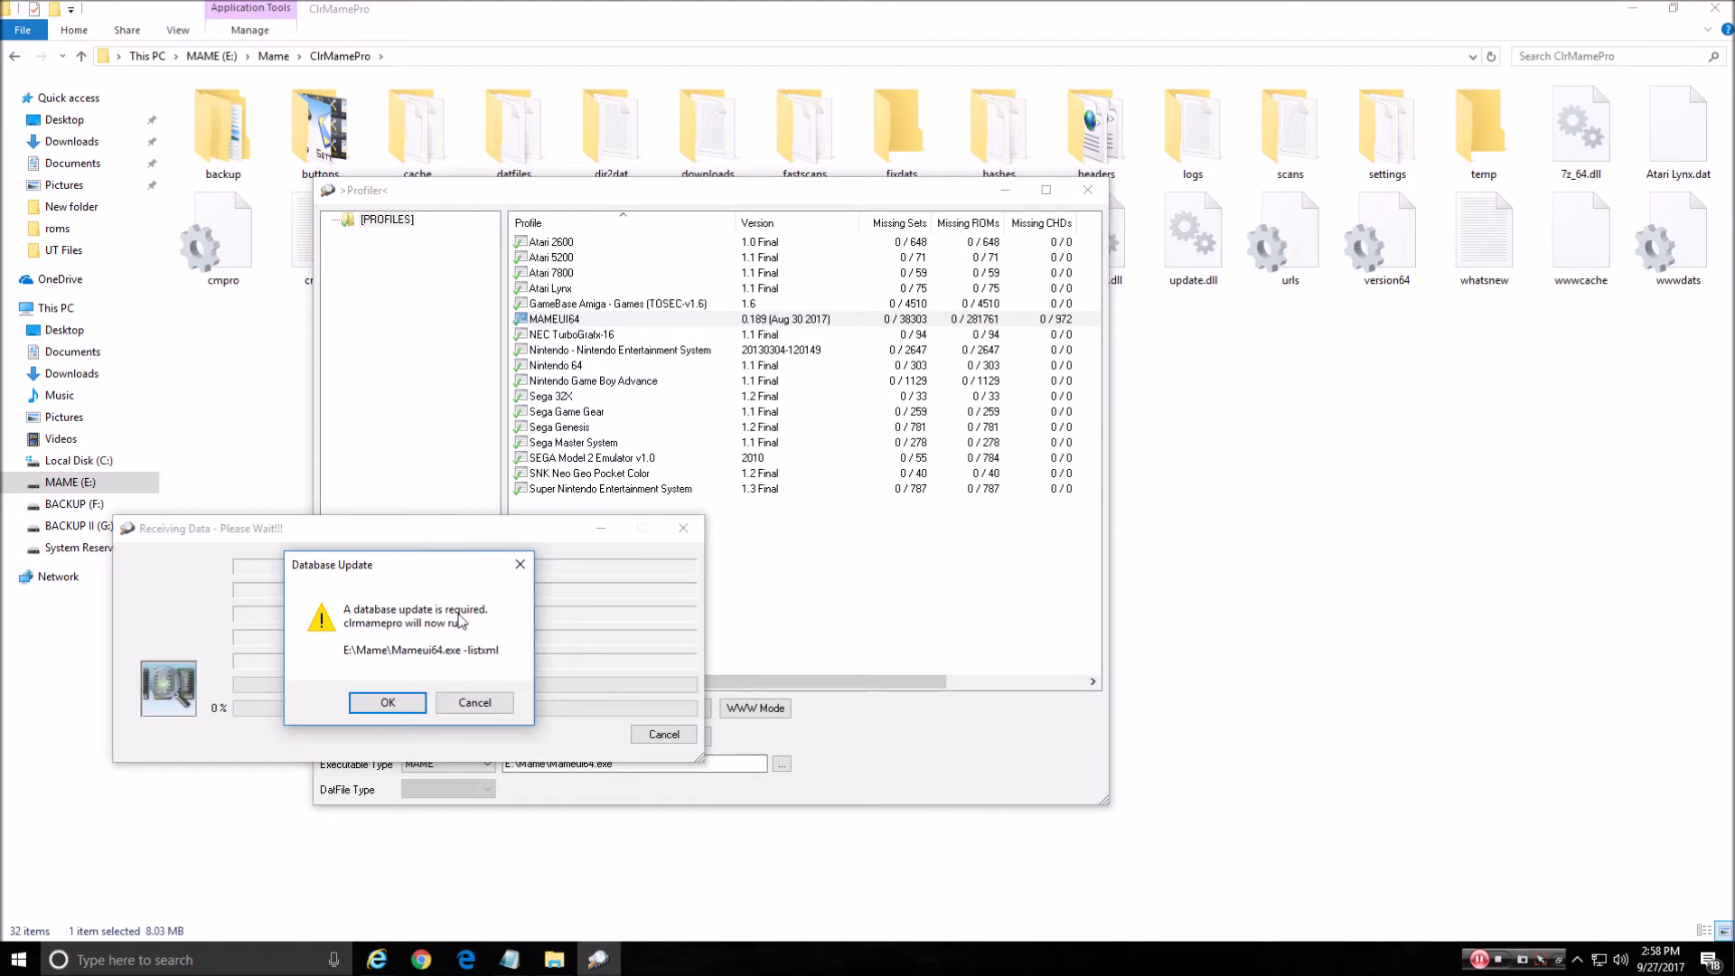
{"action": "left_click", "coordinate": [383, 705]}
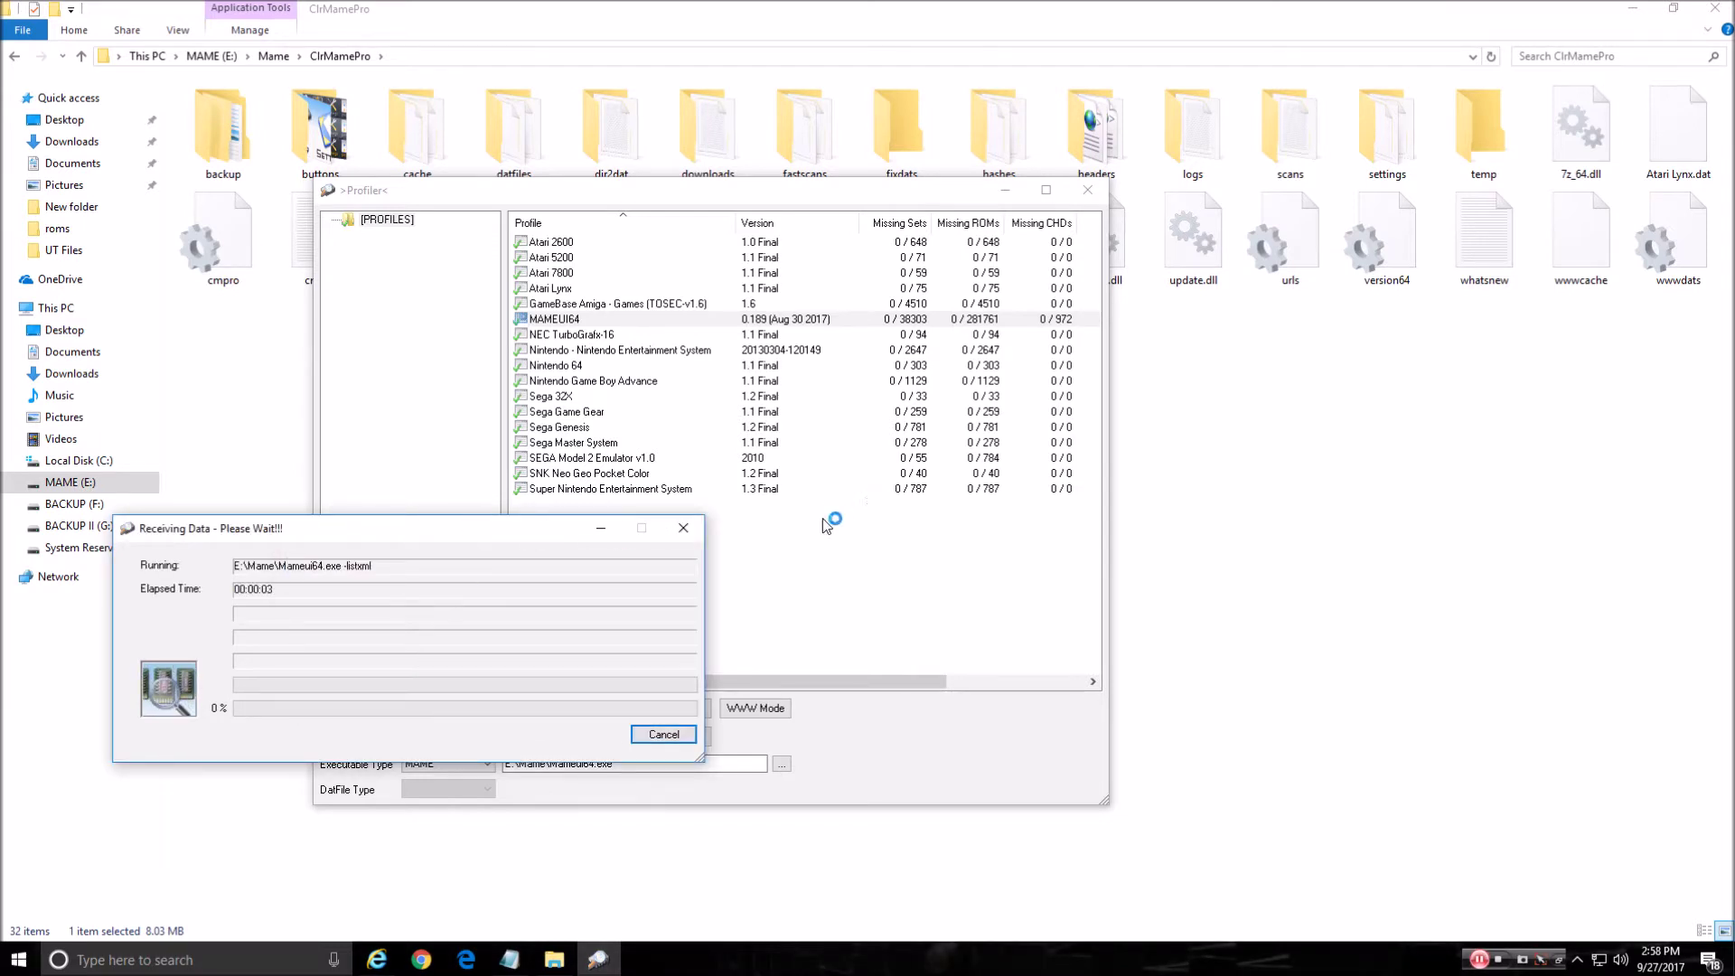
{"action": "left_click_drag", "start_coordinate": [470, 532], "coordinate": [627, 372]}
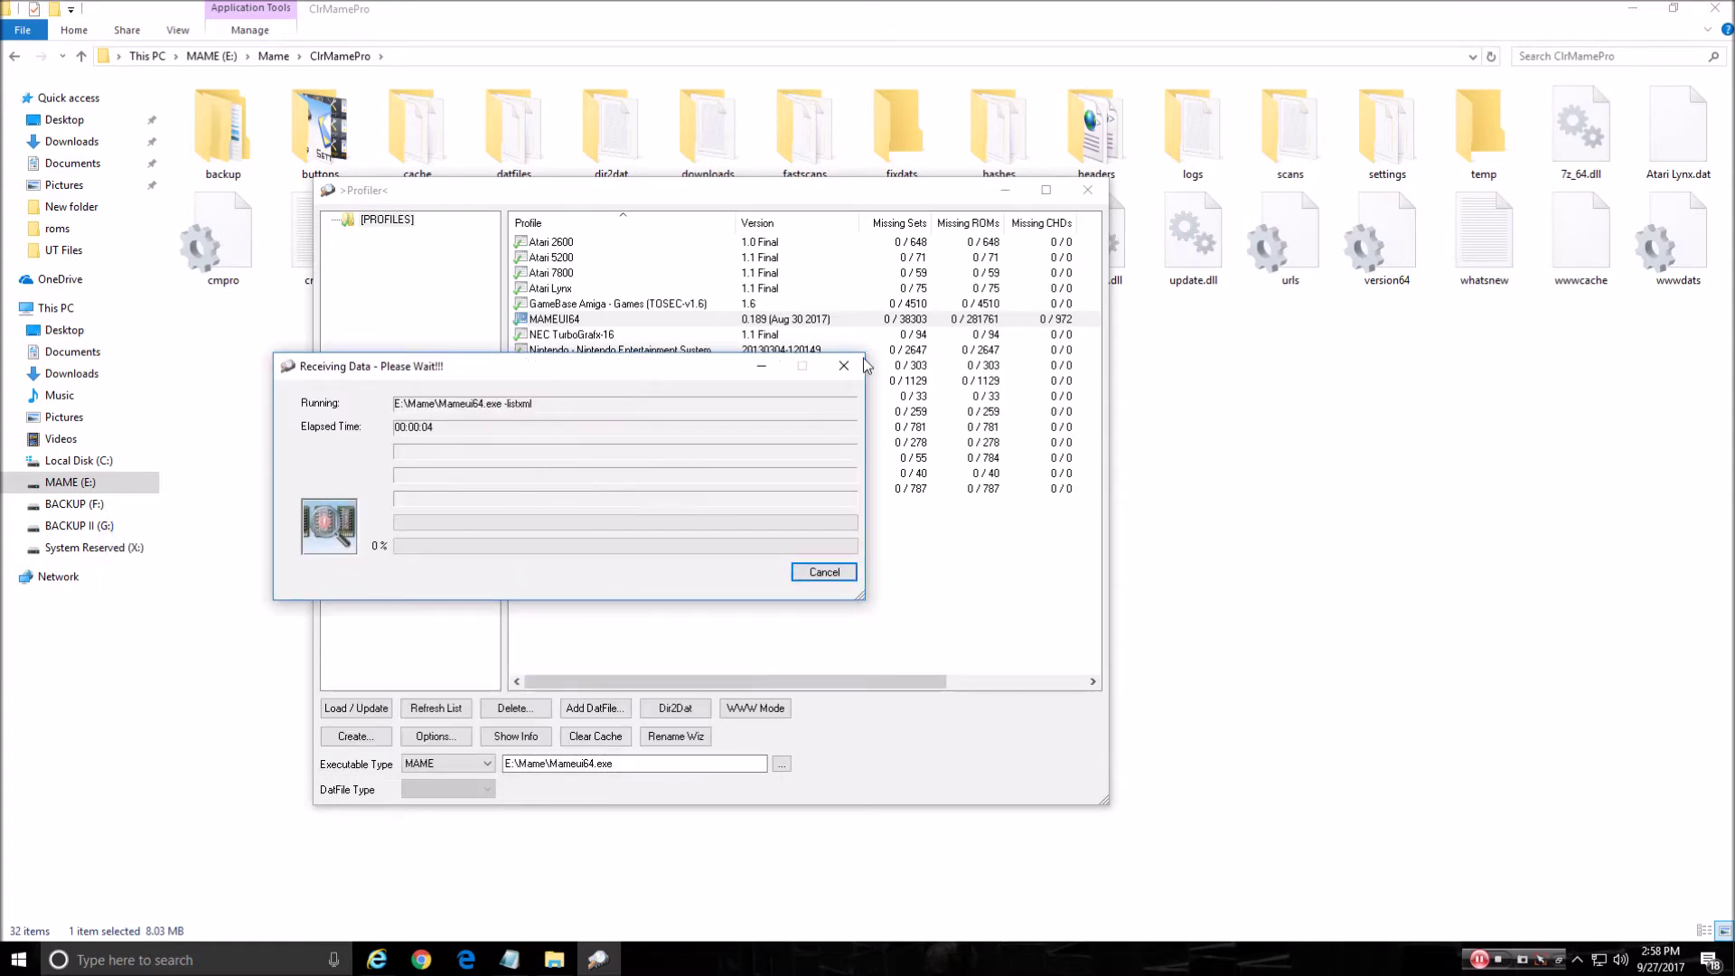
{"action": "left_click_drag", "start_coordinate": [865, 365], "coordinate": [864, 365]}
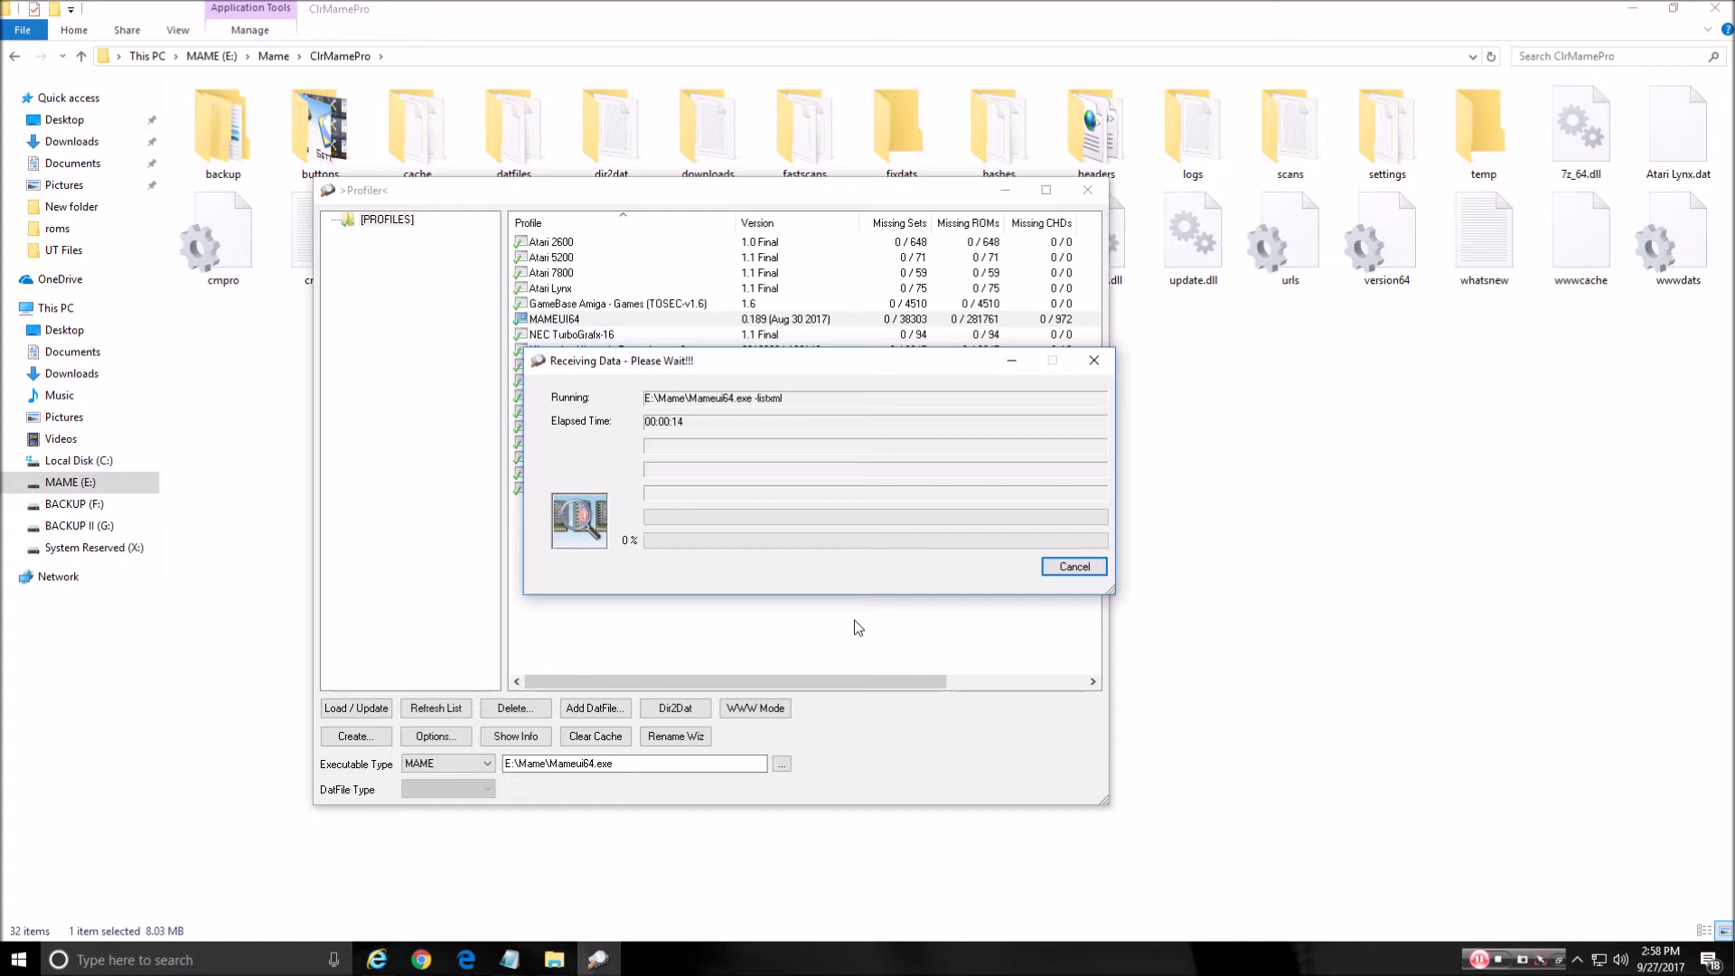
Step: Check that the nested Mameui64 folder is empty and delete the Mameui64 folder from the Mame folder
{"action": "left_click", "coordinate": [1337, 397]}
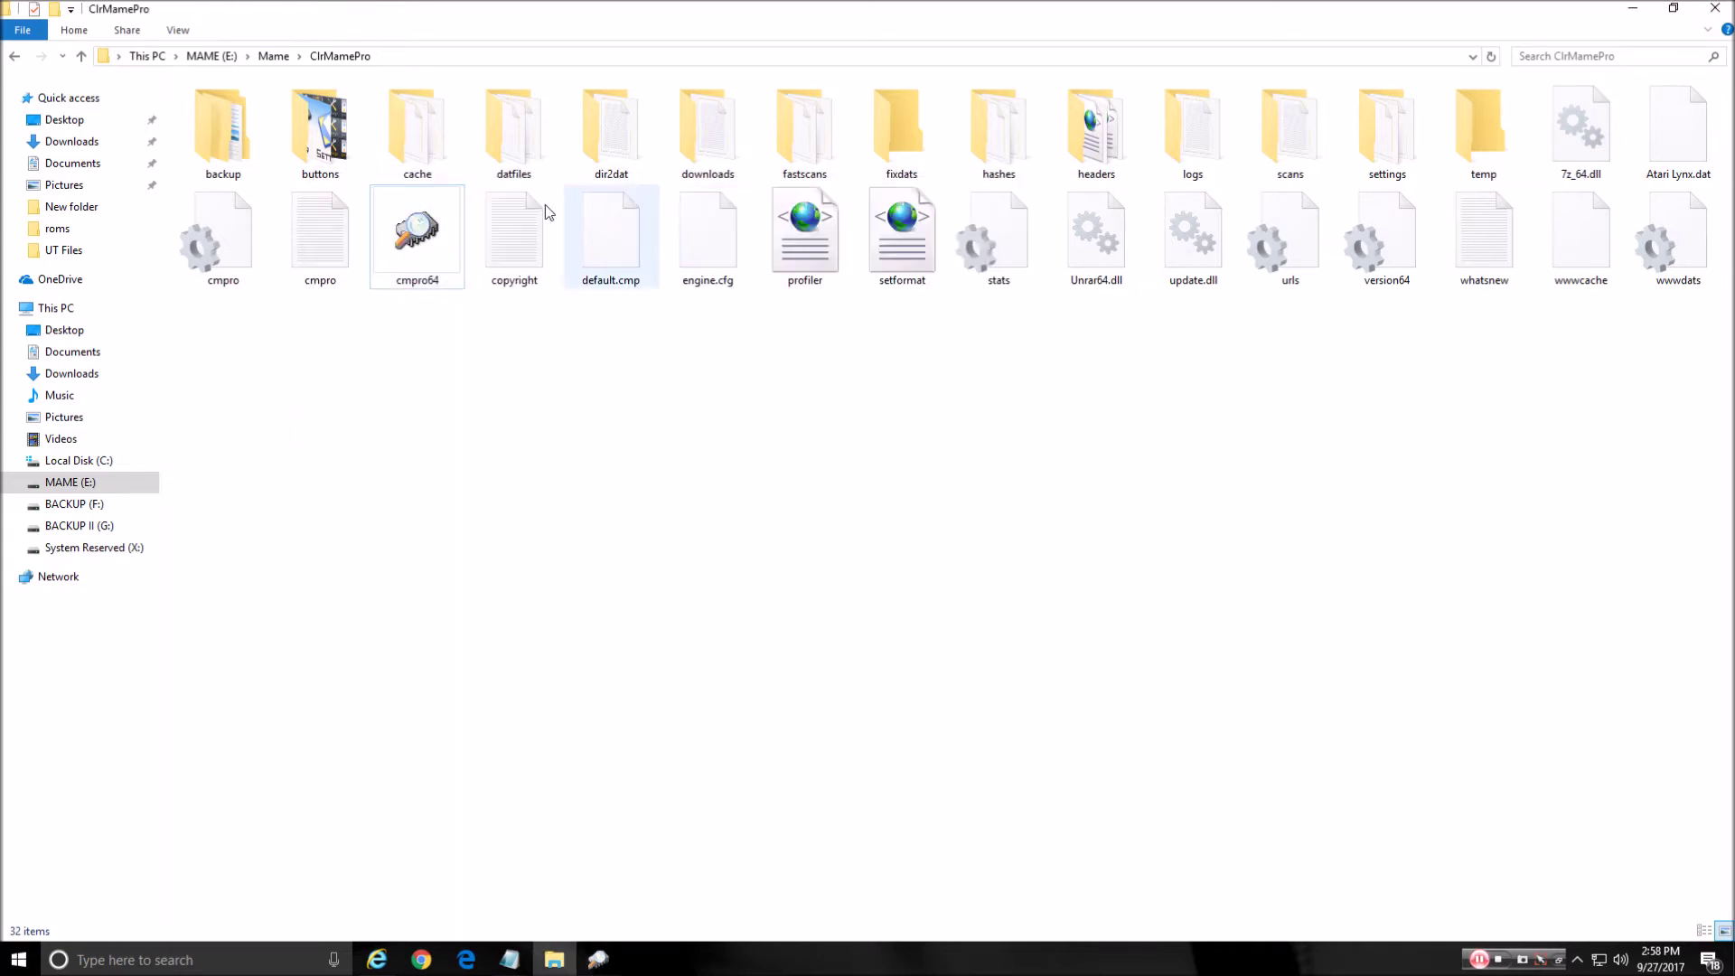
{"action": "left_click", "coordinate": [81, 56]}
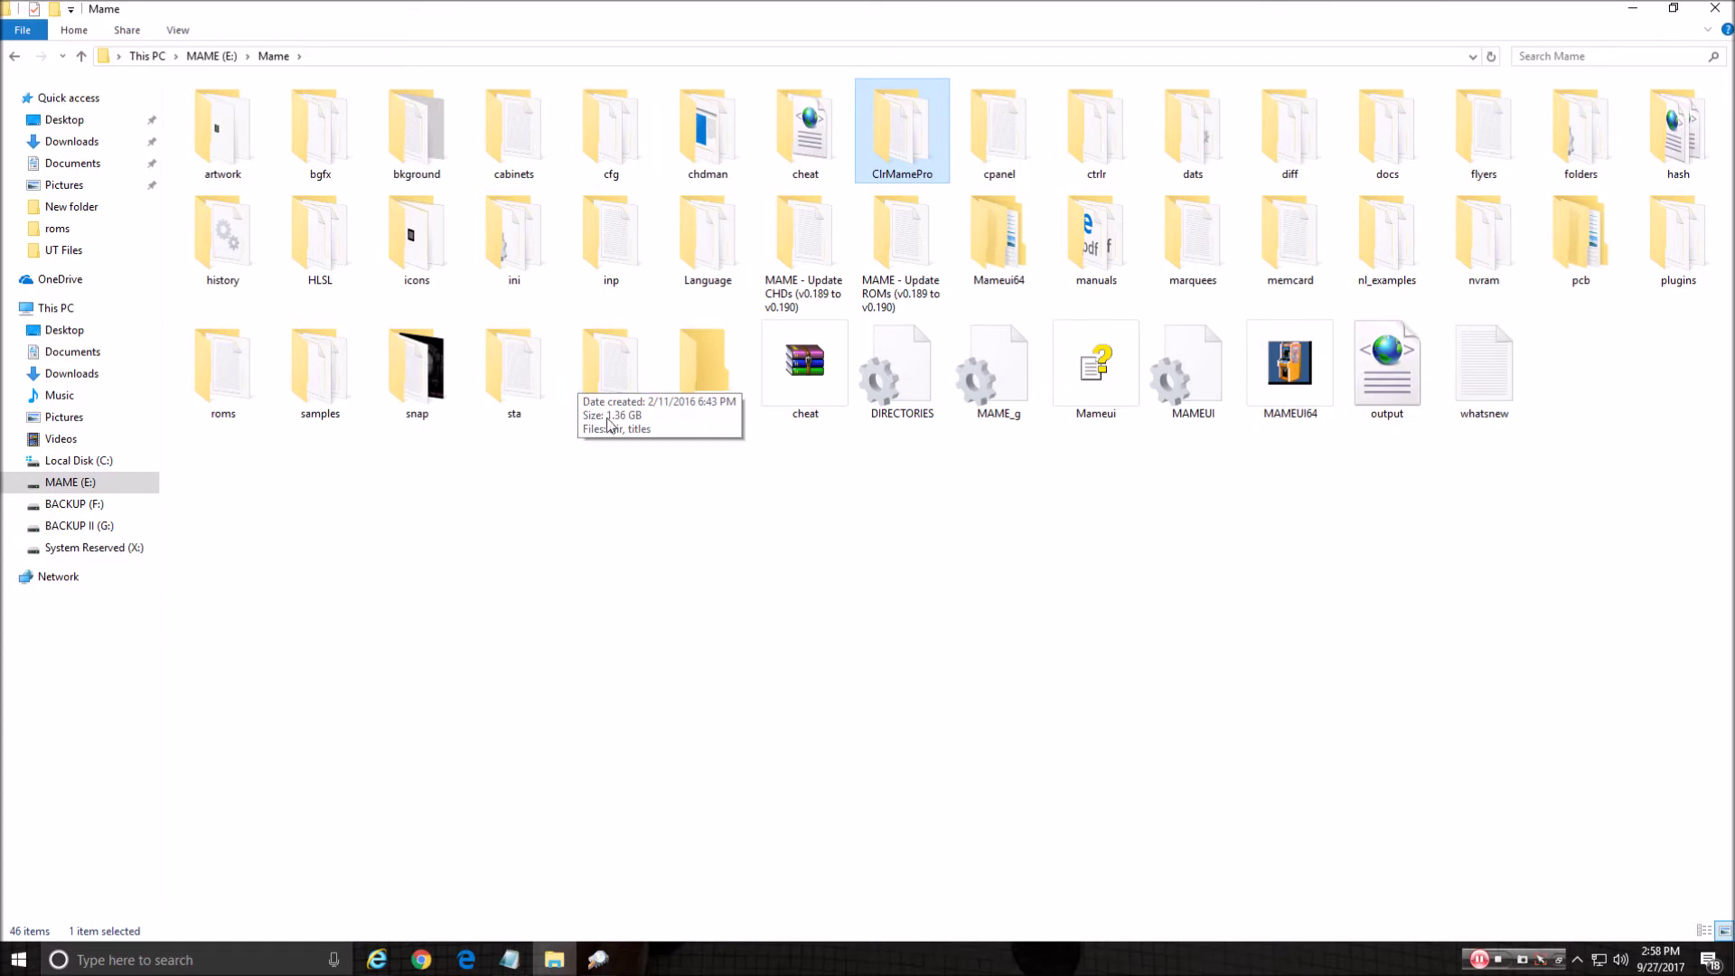
{"action": "left_click", "coordinate": [1004, 250]}
{"action": "double_click", "coordinate": [1003, 249]}
{"action": "double_click", "coordinate": [244, 112]}
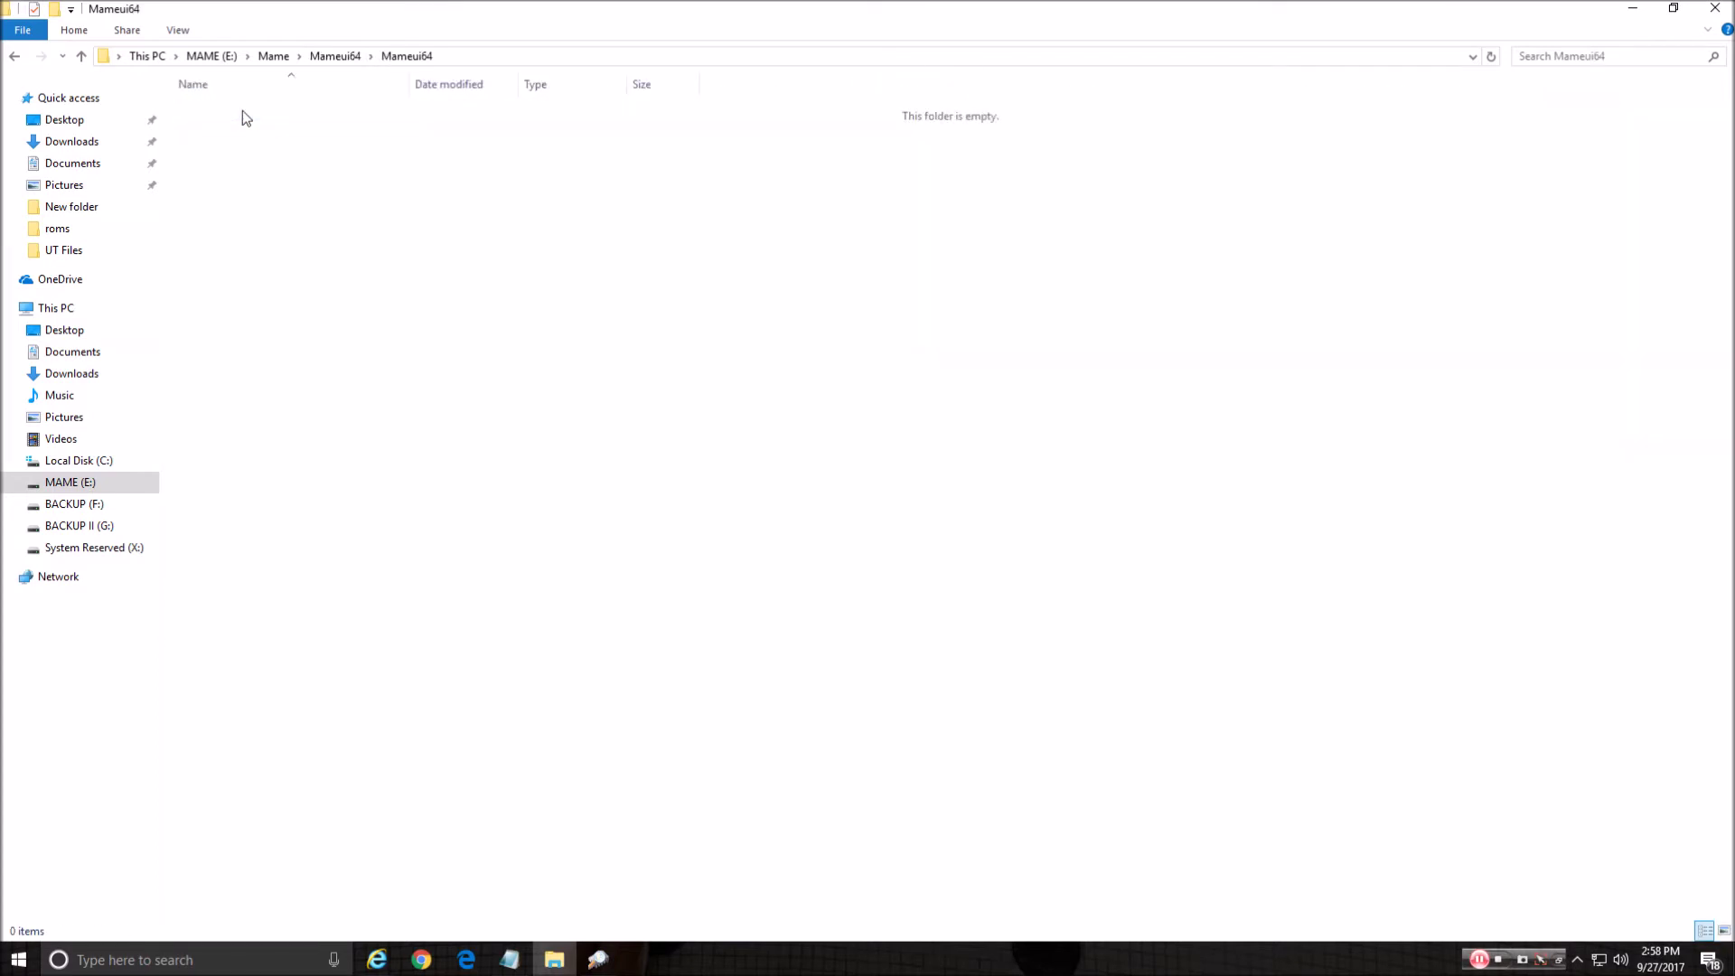
{"action": "left_click", "coordinate": [81, 56]}
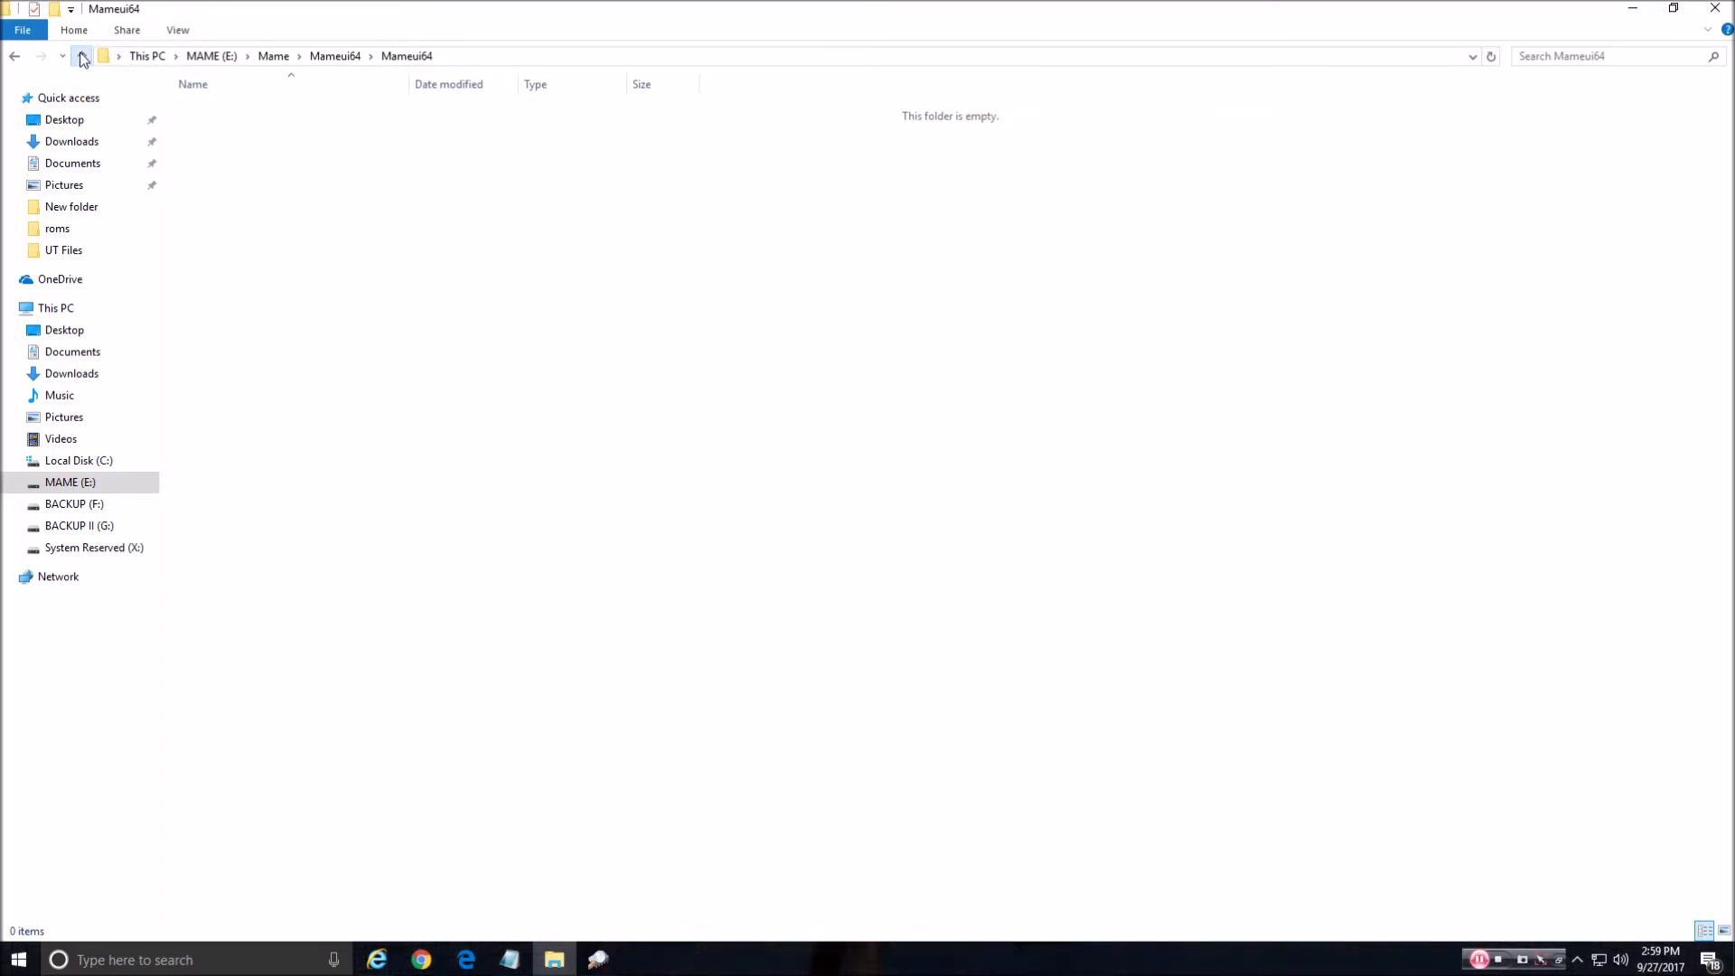
{"action": "left_click", "coordinate": [82, 56]}
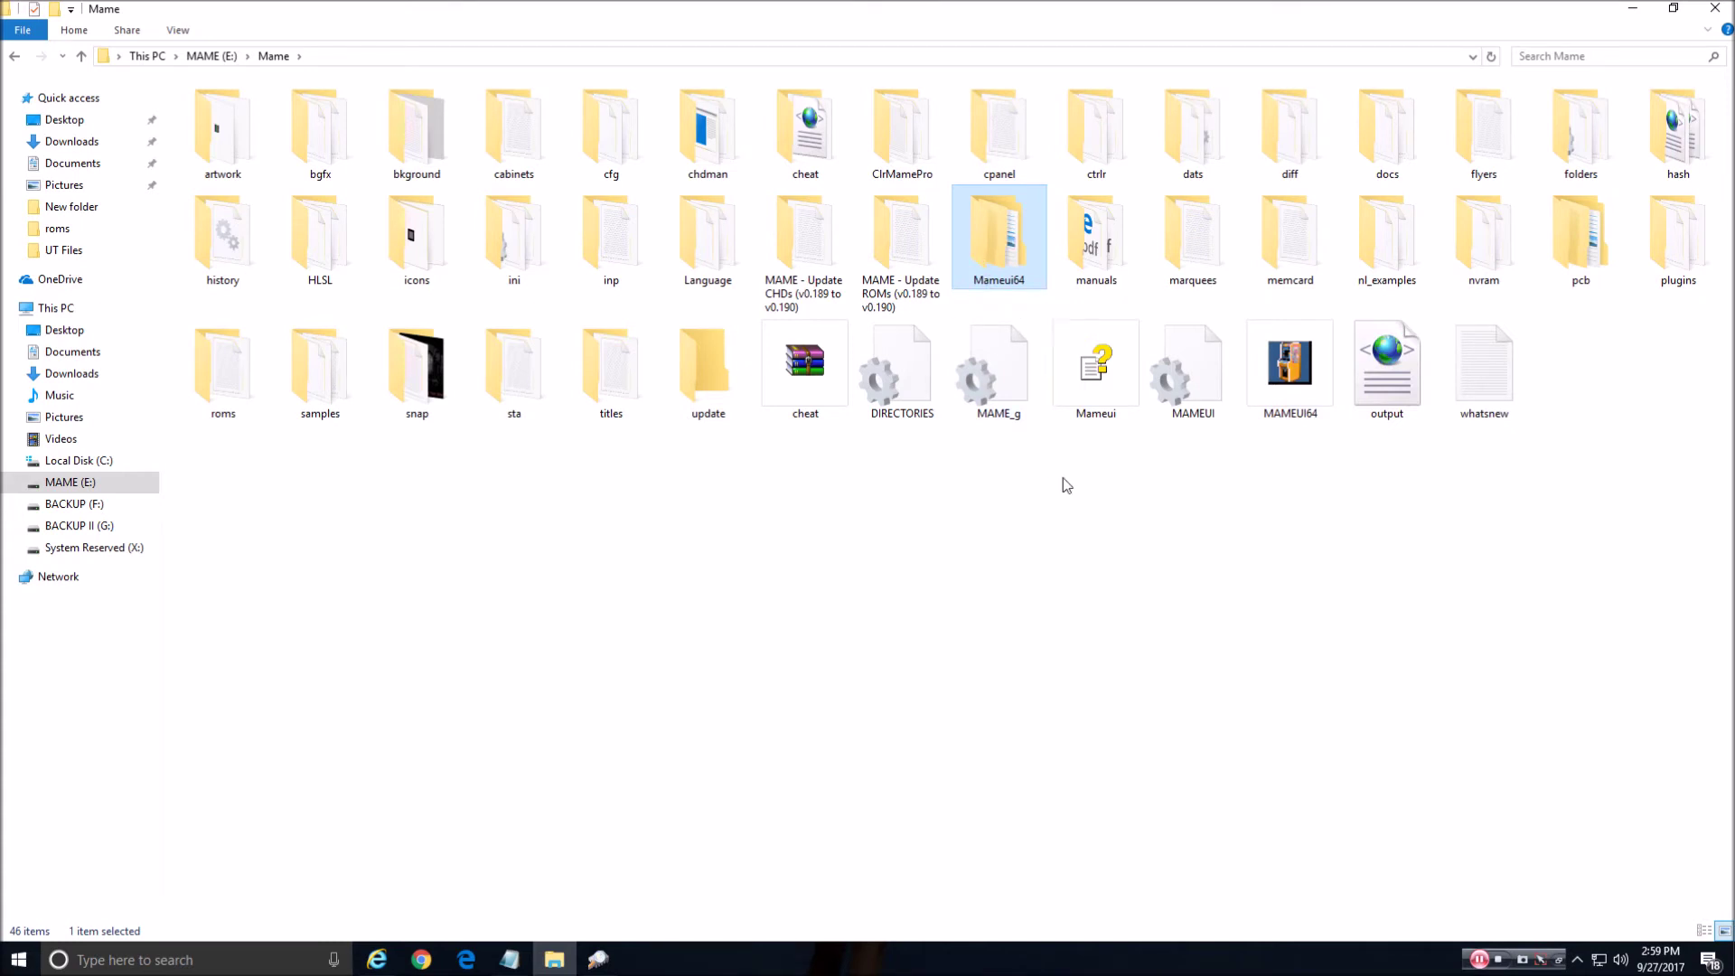
{"action": "key", "text": "Delete"}
{"action": "key", "text": "Return"}
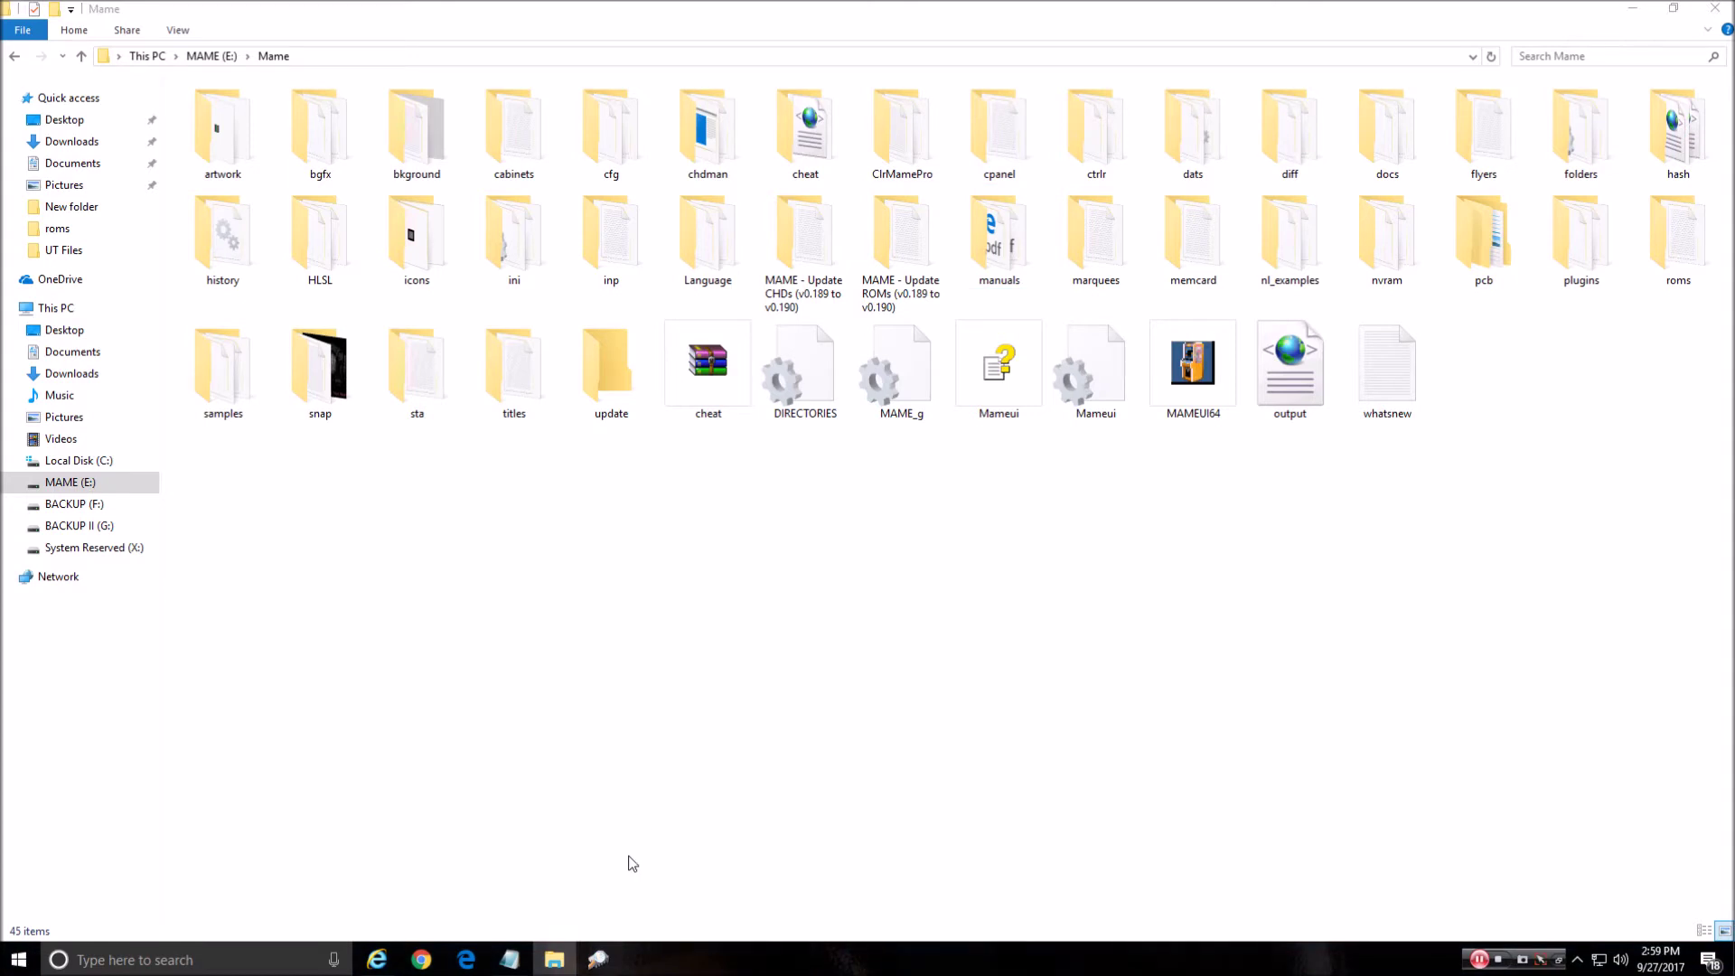
Step: Check the contents of the Update CHDs and Update ROMs (v0.189 to v0.190) folders and move both folders to the Recycle Bin
{"action": "key", "text": "alt+Tab"}
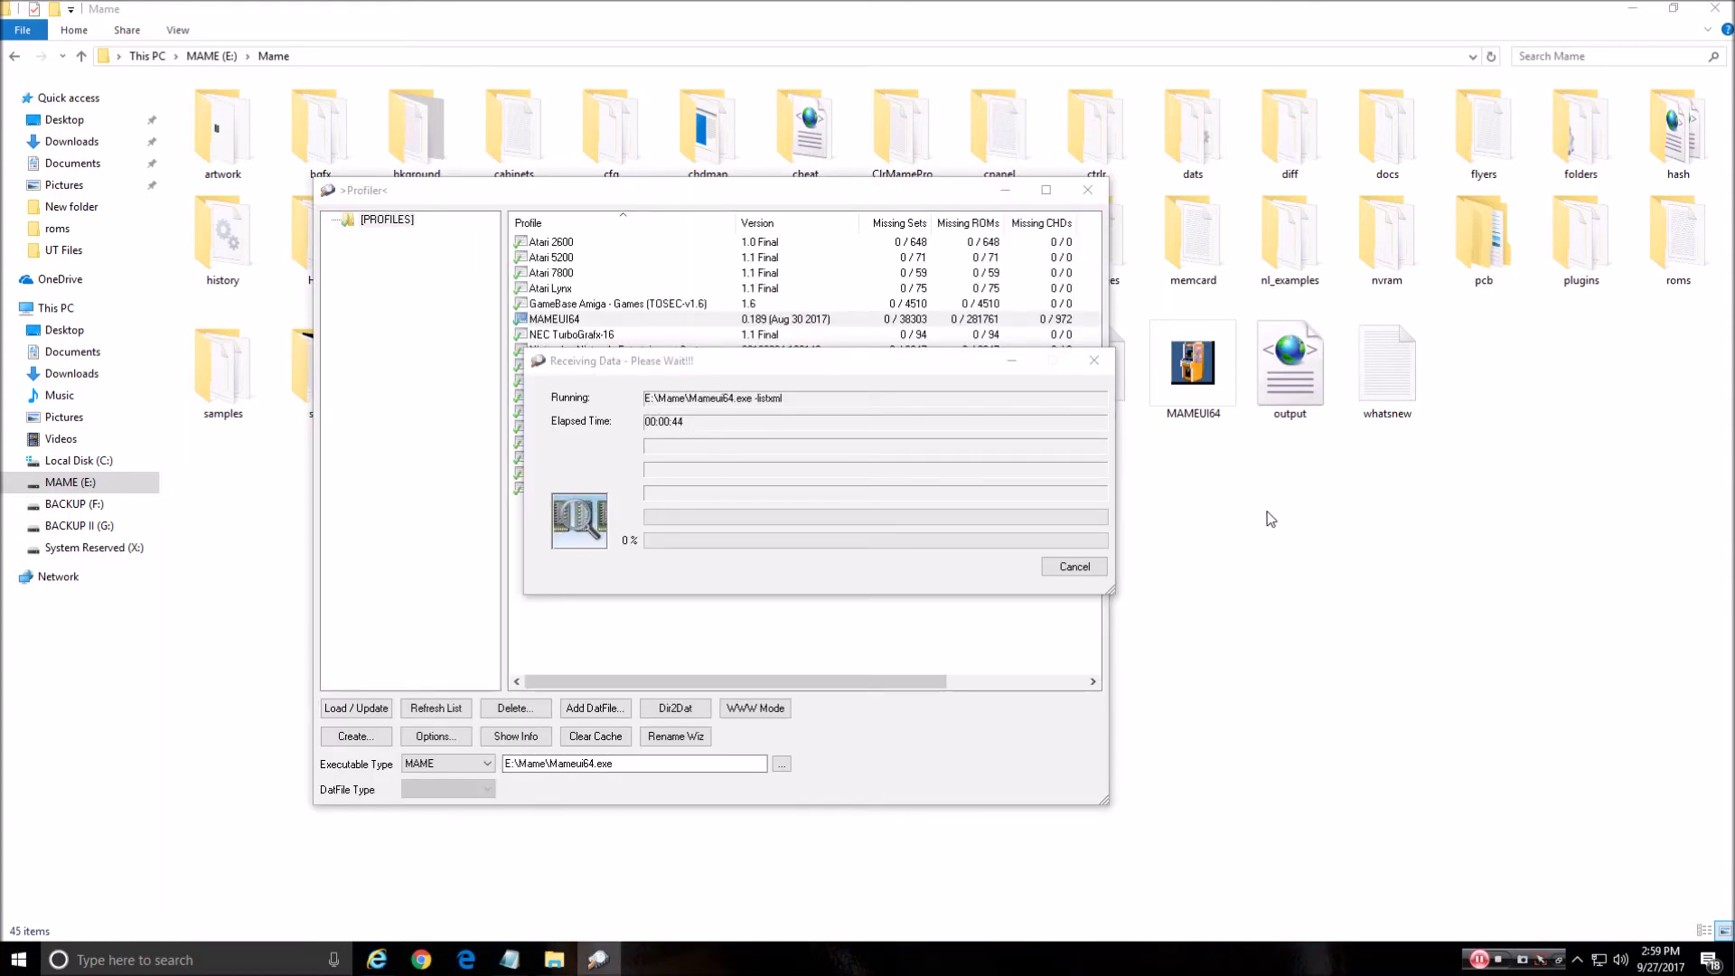
{"action": "left_click", "coordinate": [1235, 517]}
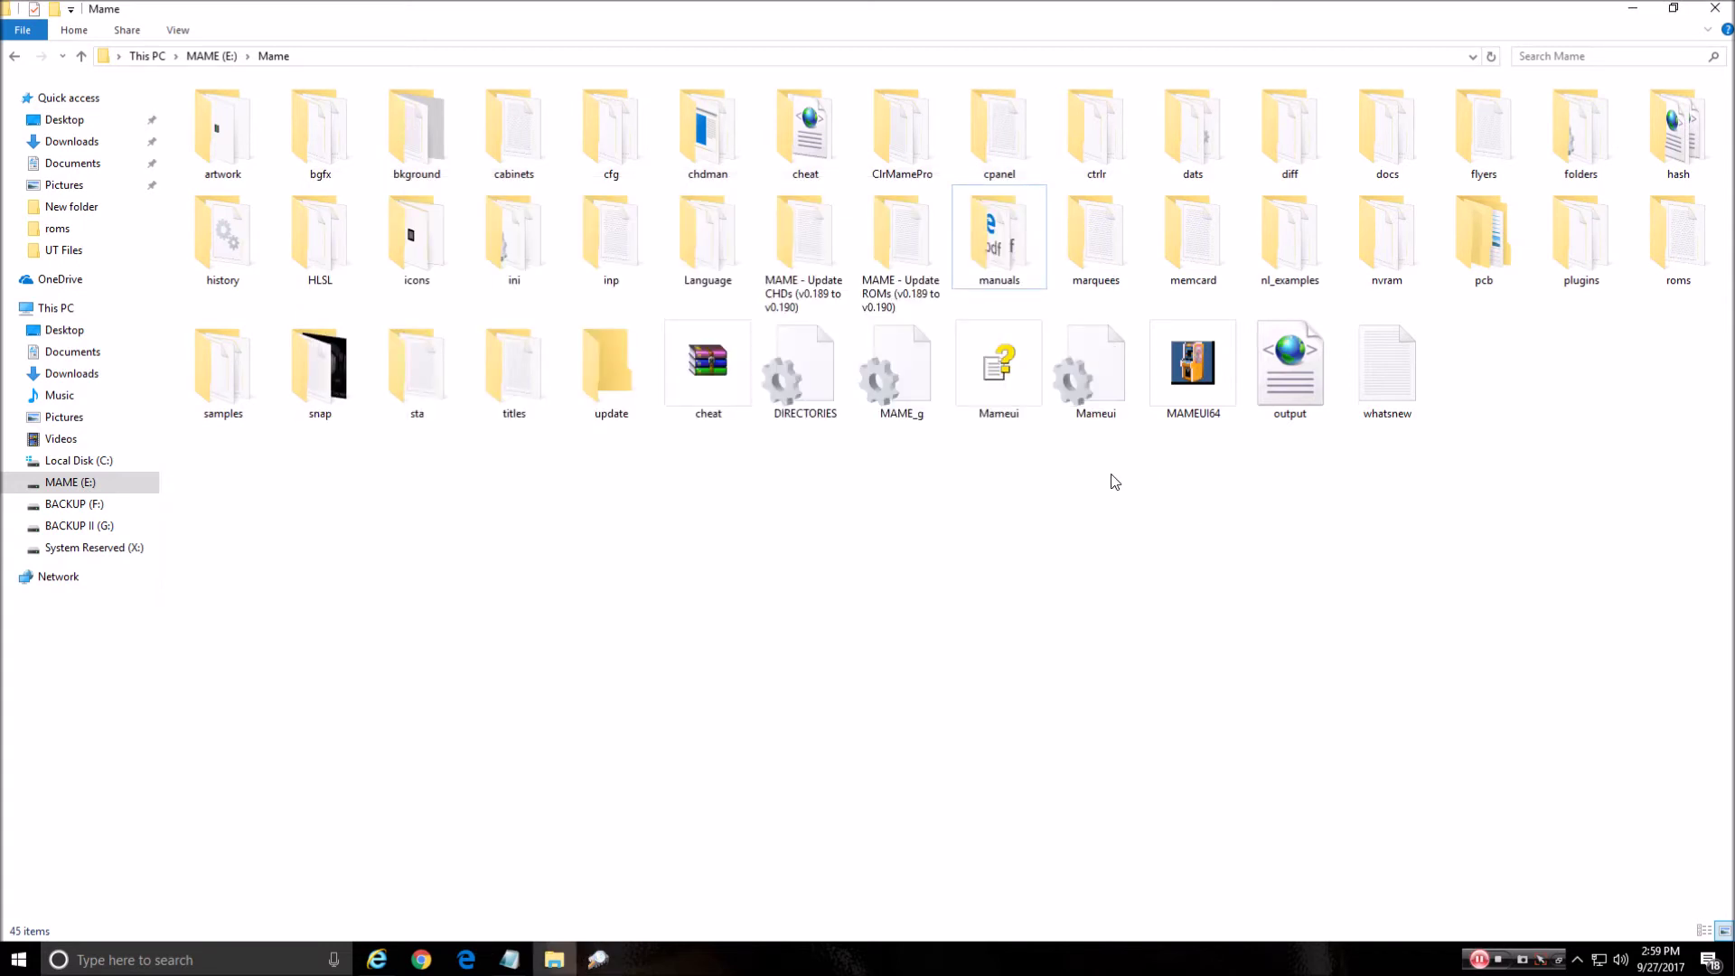
{"action": "double_click", "coordinate": [809, 247]}
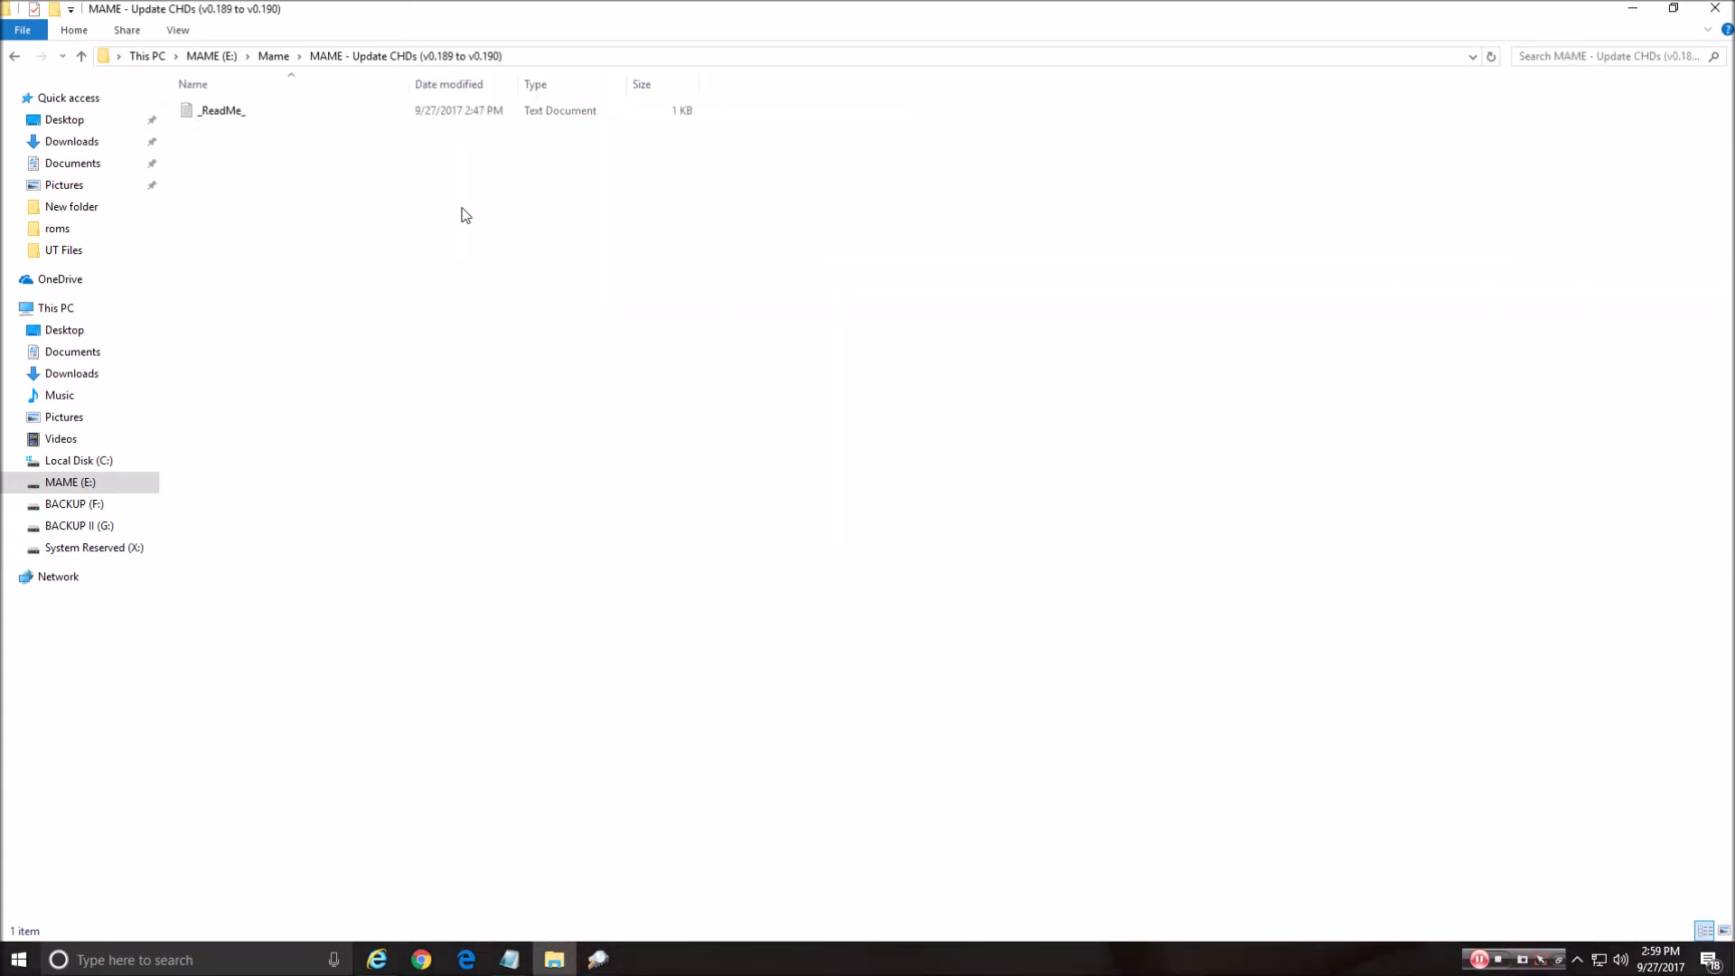
{"action": "left_click", "coordinate": [81, 56]}
{"action": "double_click", "coordinate": [914, 242]}
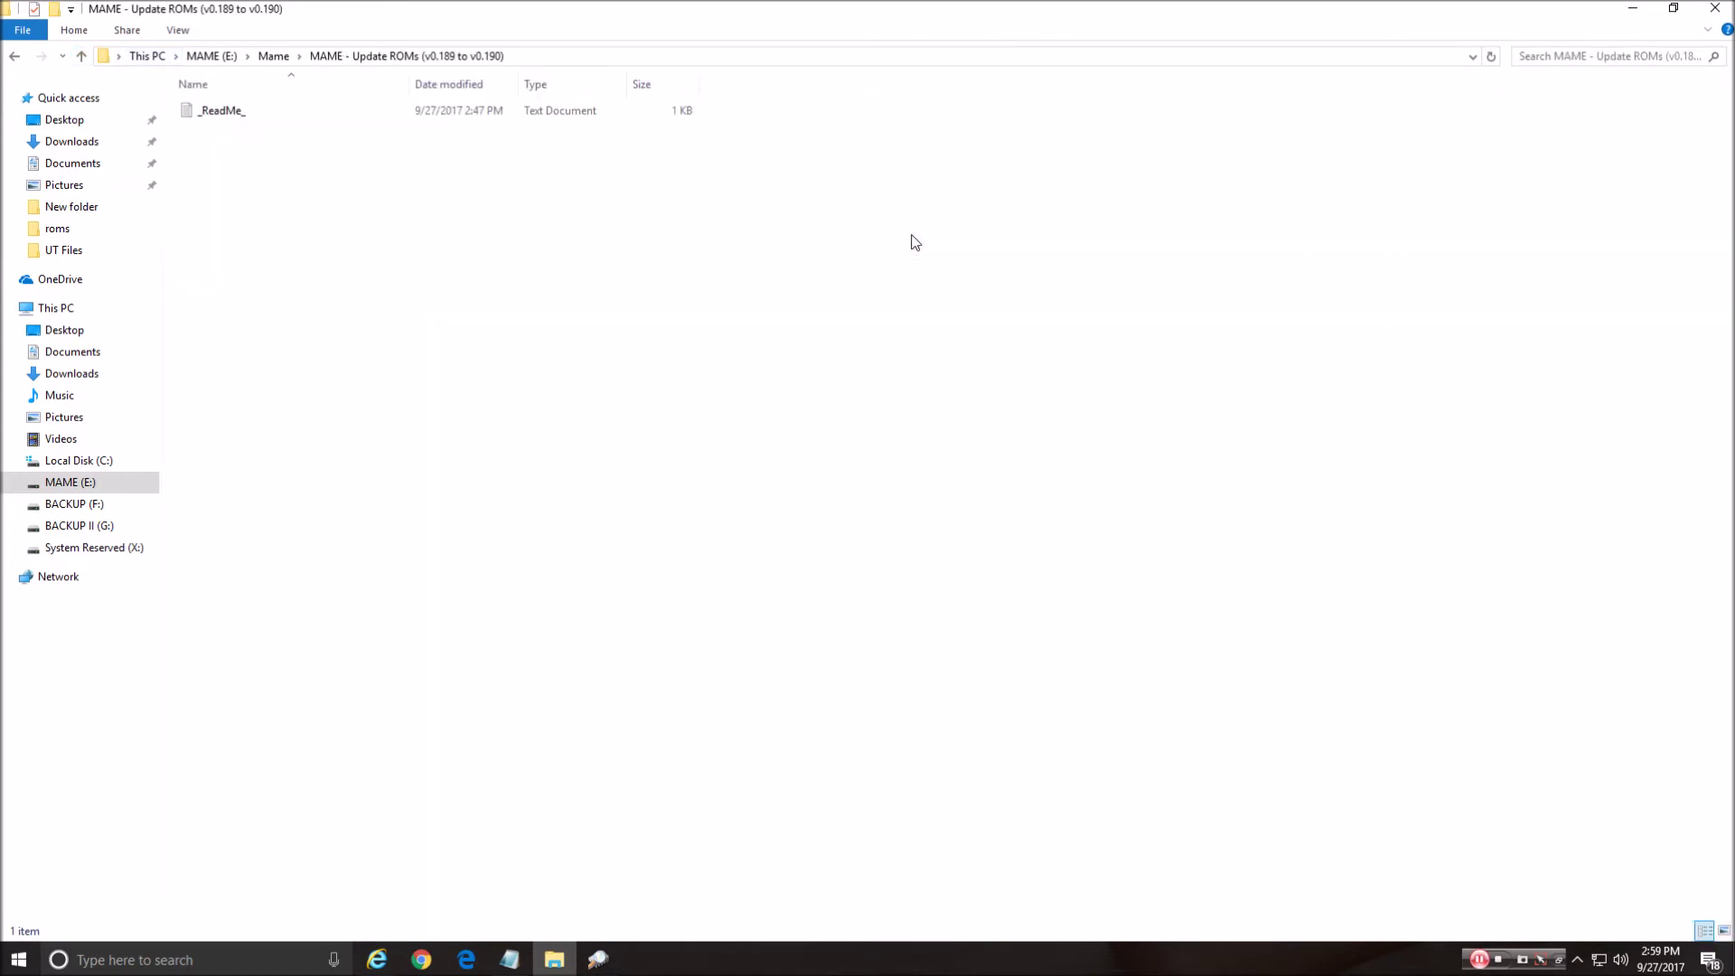
{"action": "left_click", "coordinate": [82, 56]}
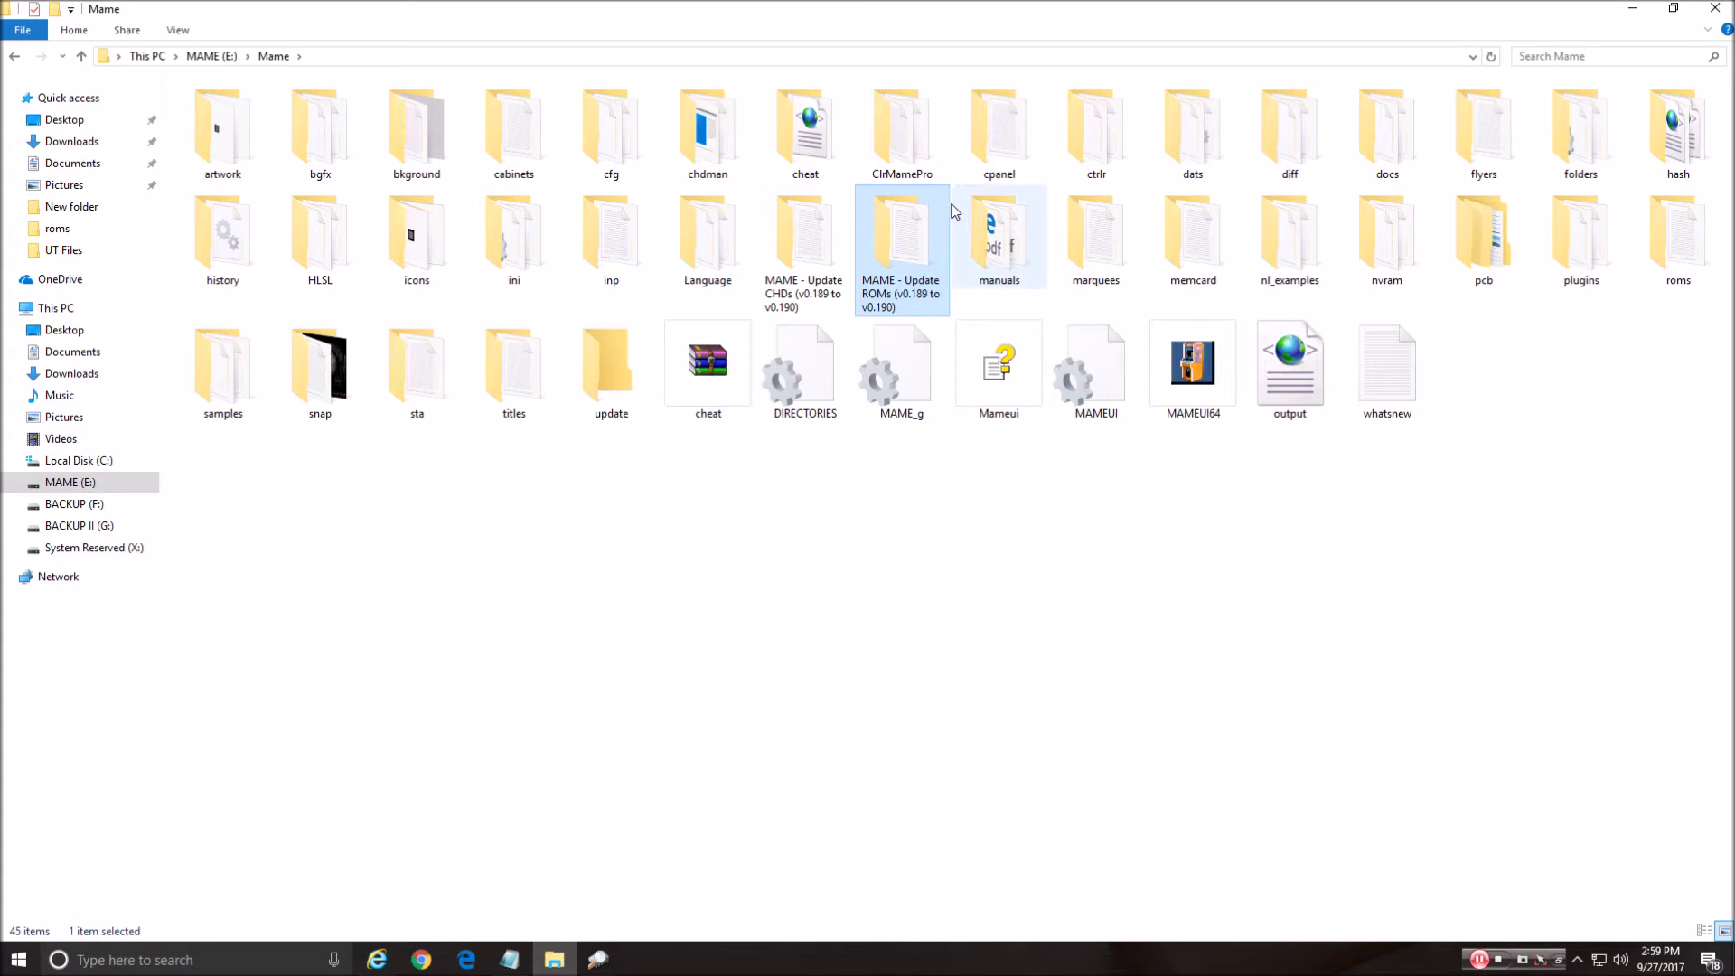
{"action": "left_click", "coordinate": [845, 248], "text": "ctrl"}
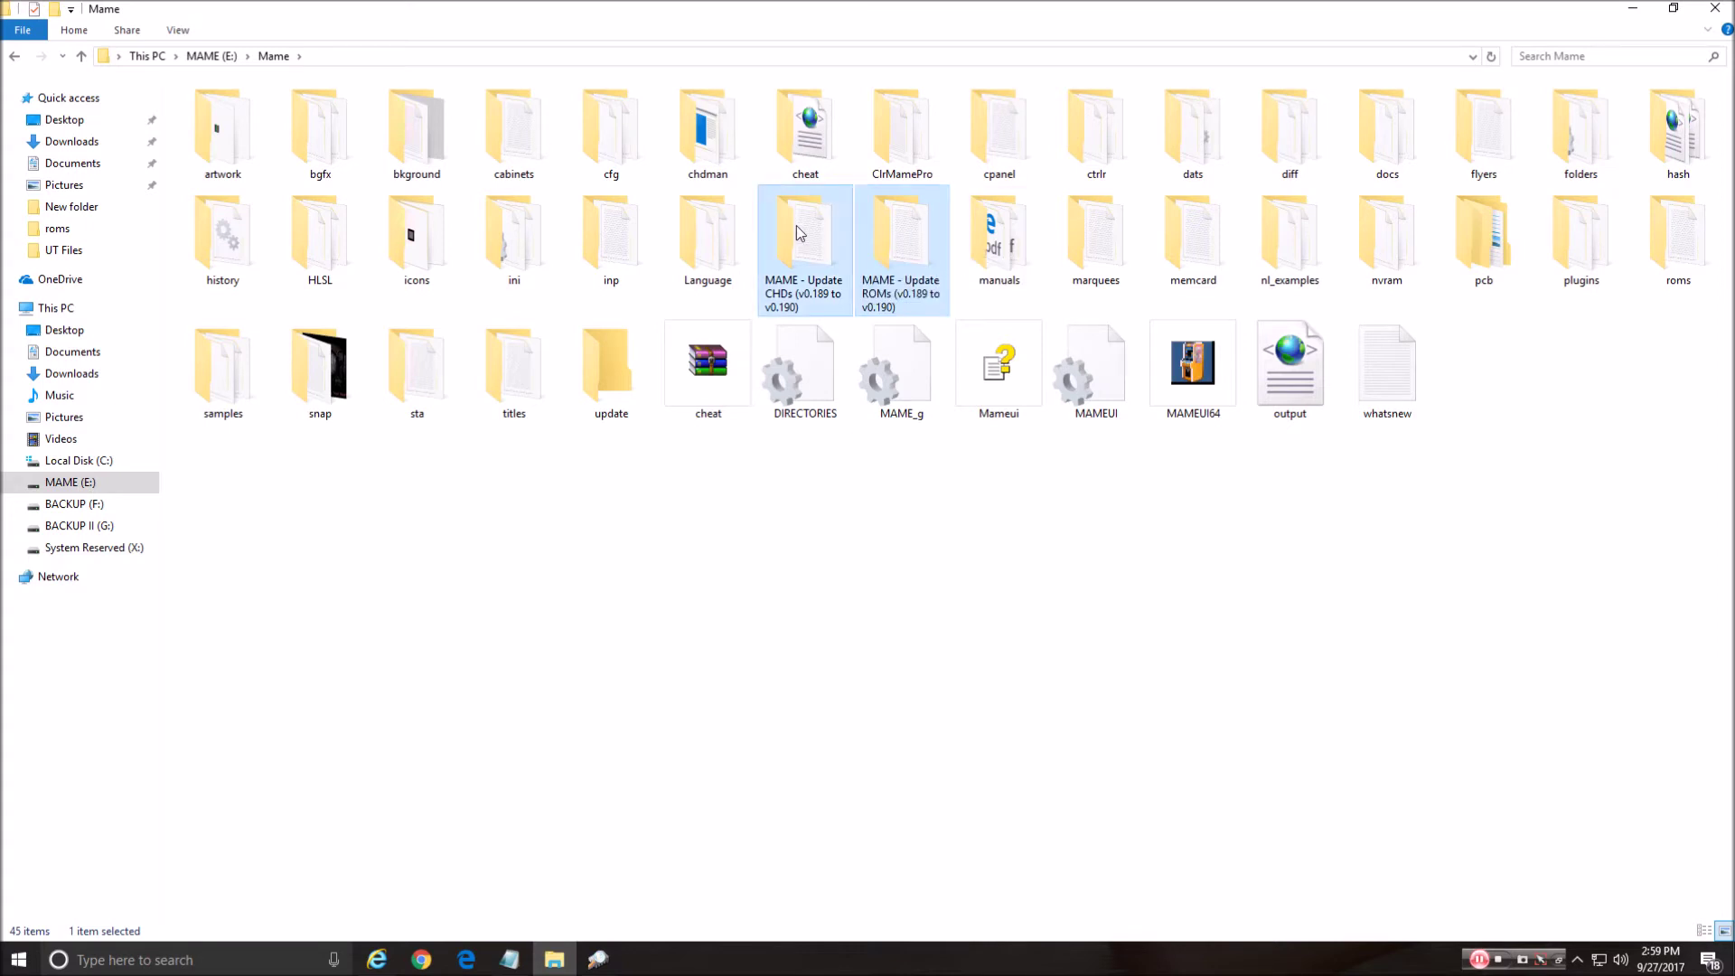
{"action": "key", "text": "Delete"}
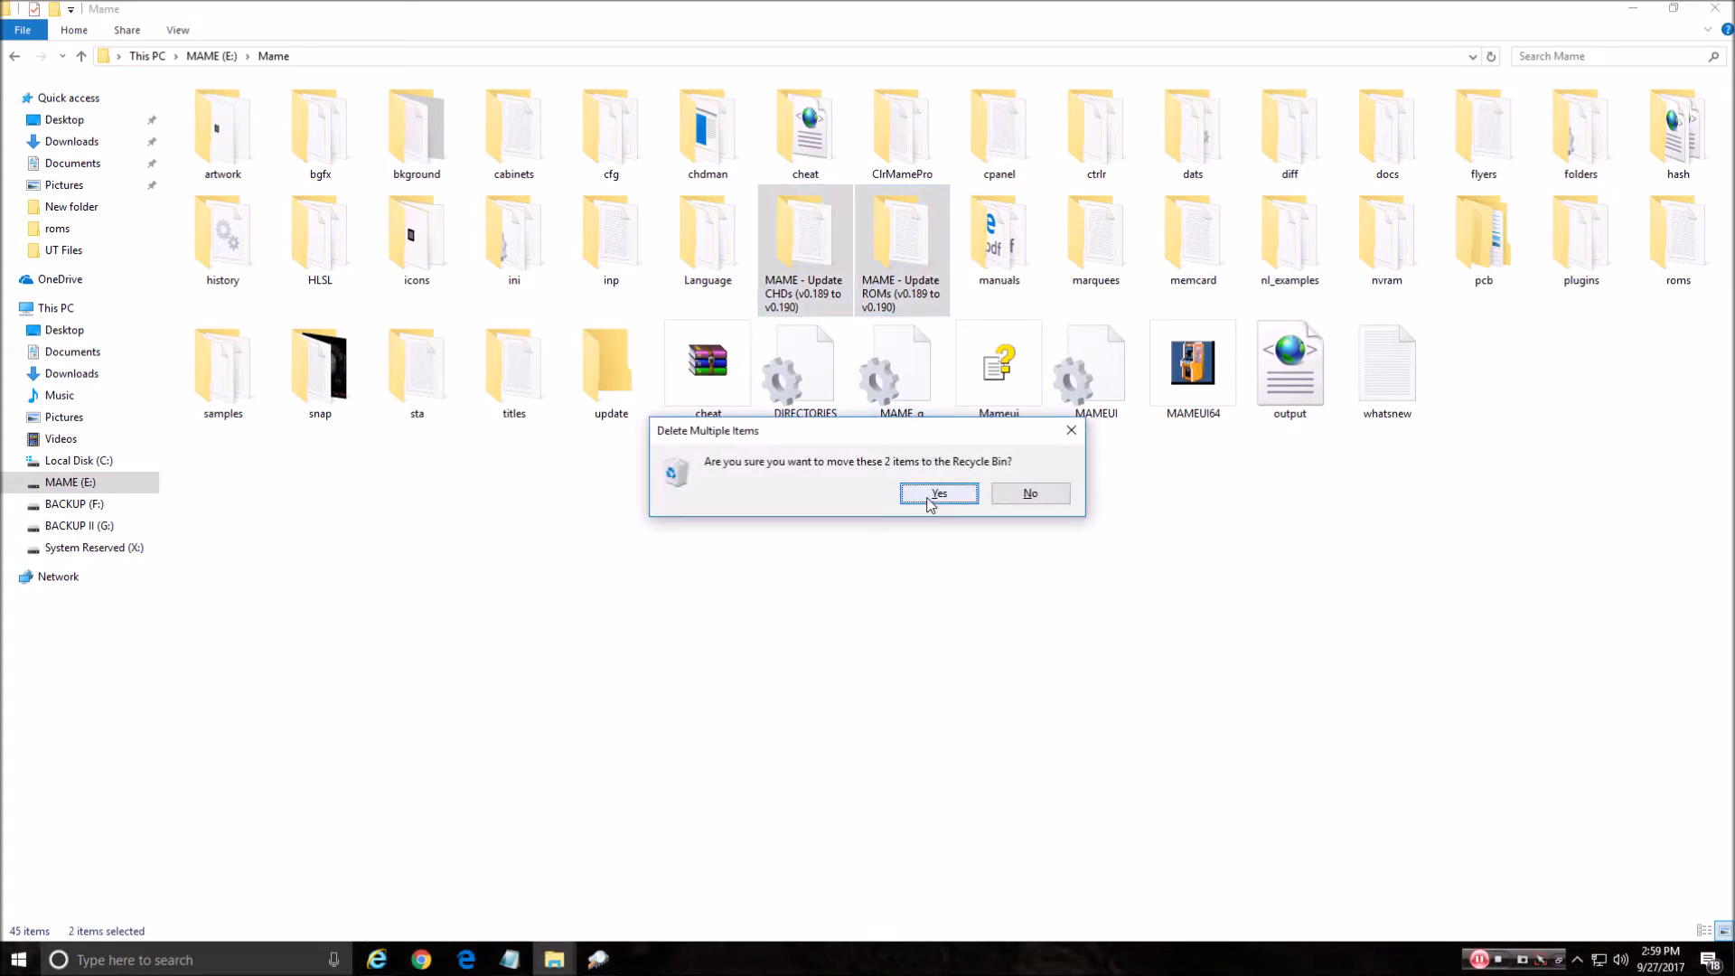
{"action": "left_click", "coordinate": [928, 496]}
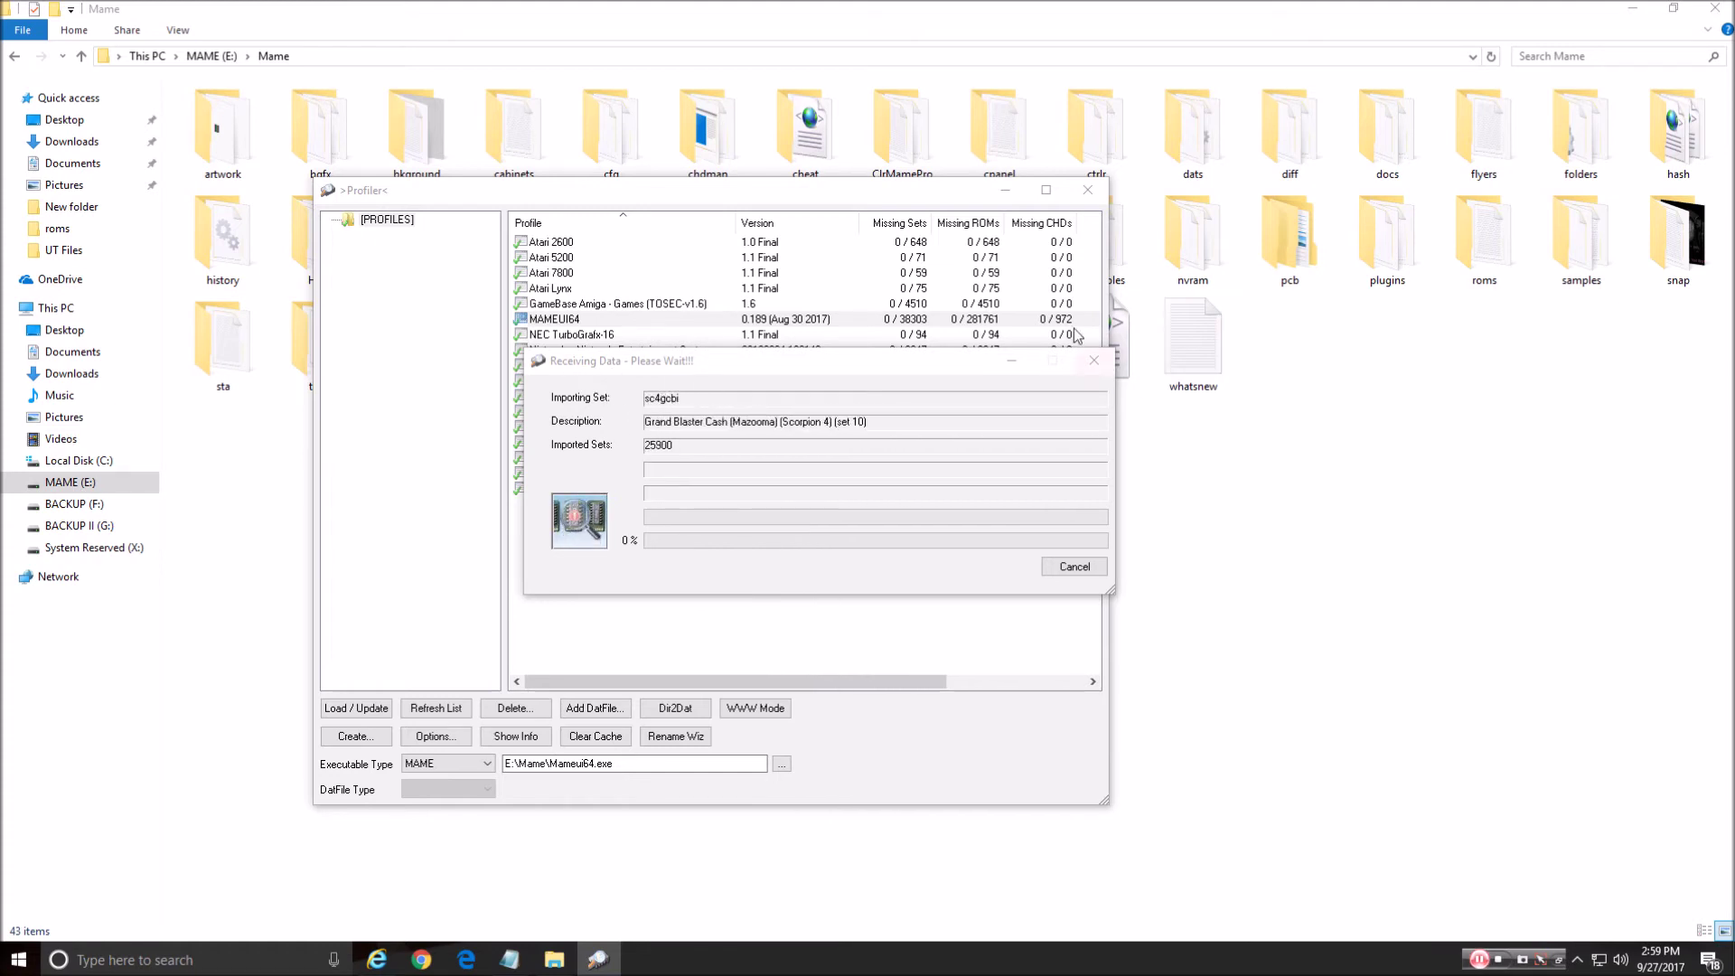
Step: Return to ClrMamePro, decline importing SoftwareLists and accept the missing alternative samplefolder fix for all sets
{"action": "left_click", "coordinate": [596, 964]}
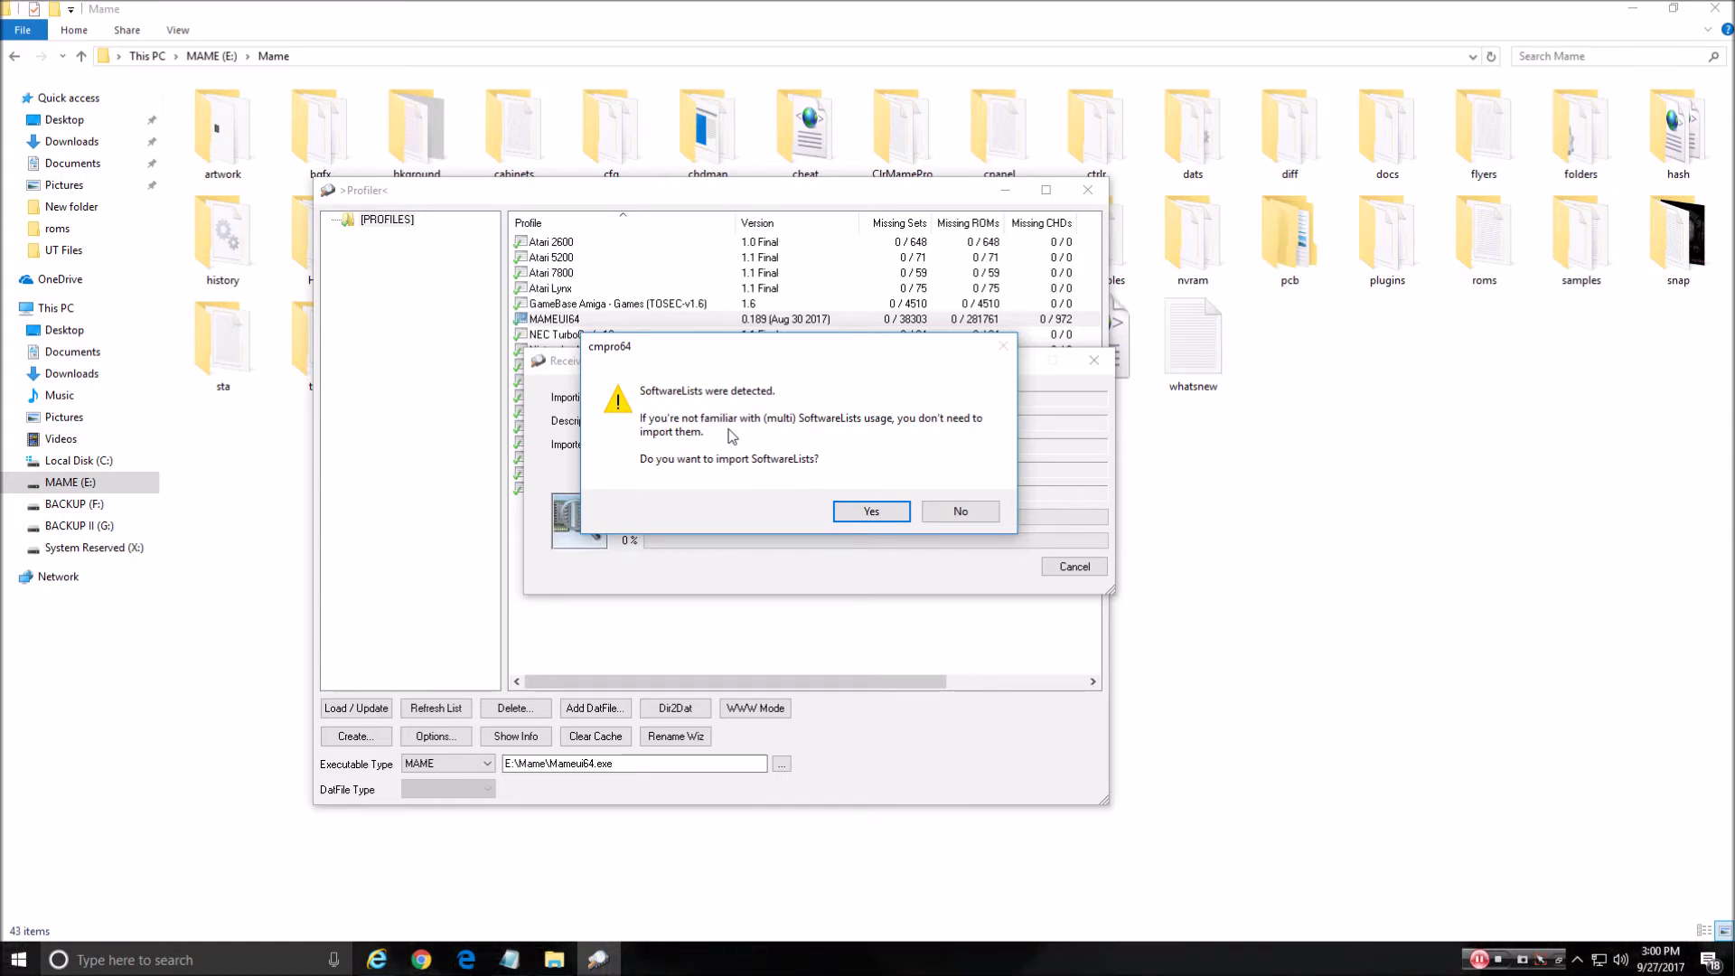
{"action": "left_click", "coordinate": [961, 513]}
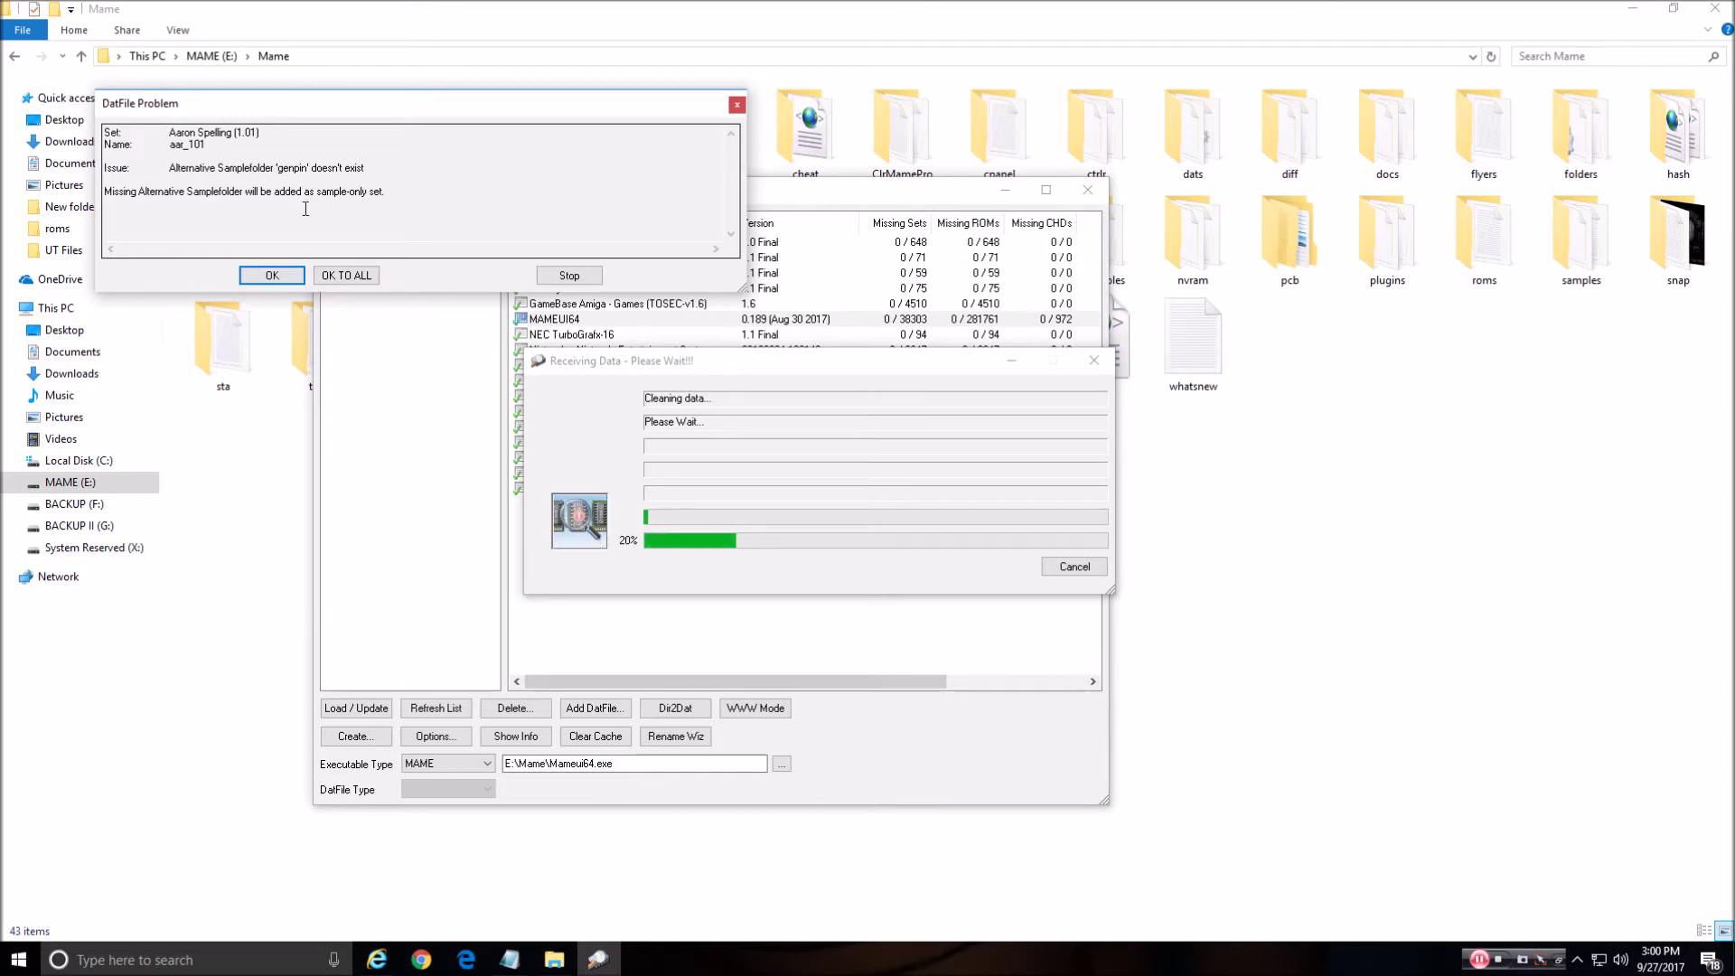
{"action": "left_click", "coordinate": [360, 279]}
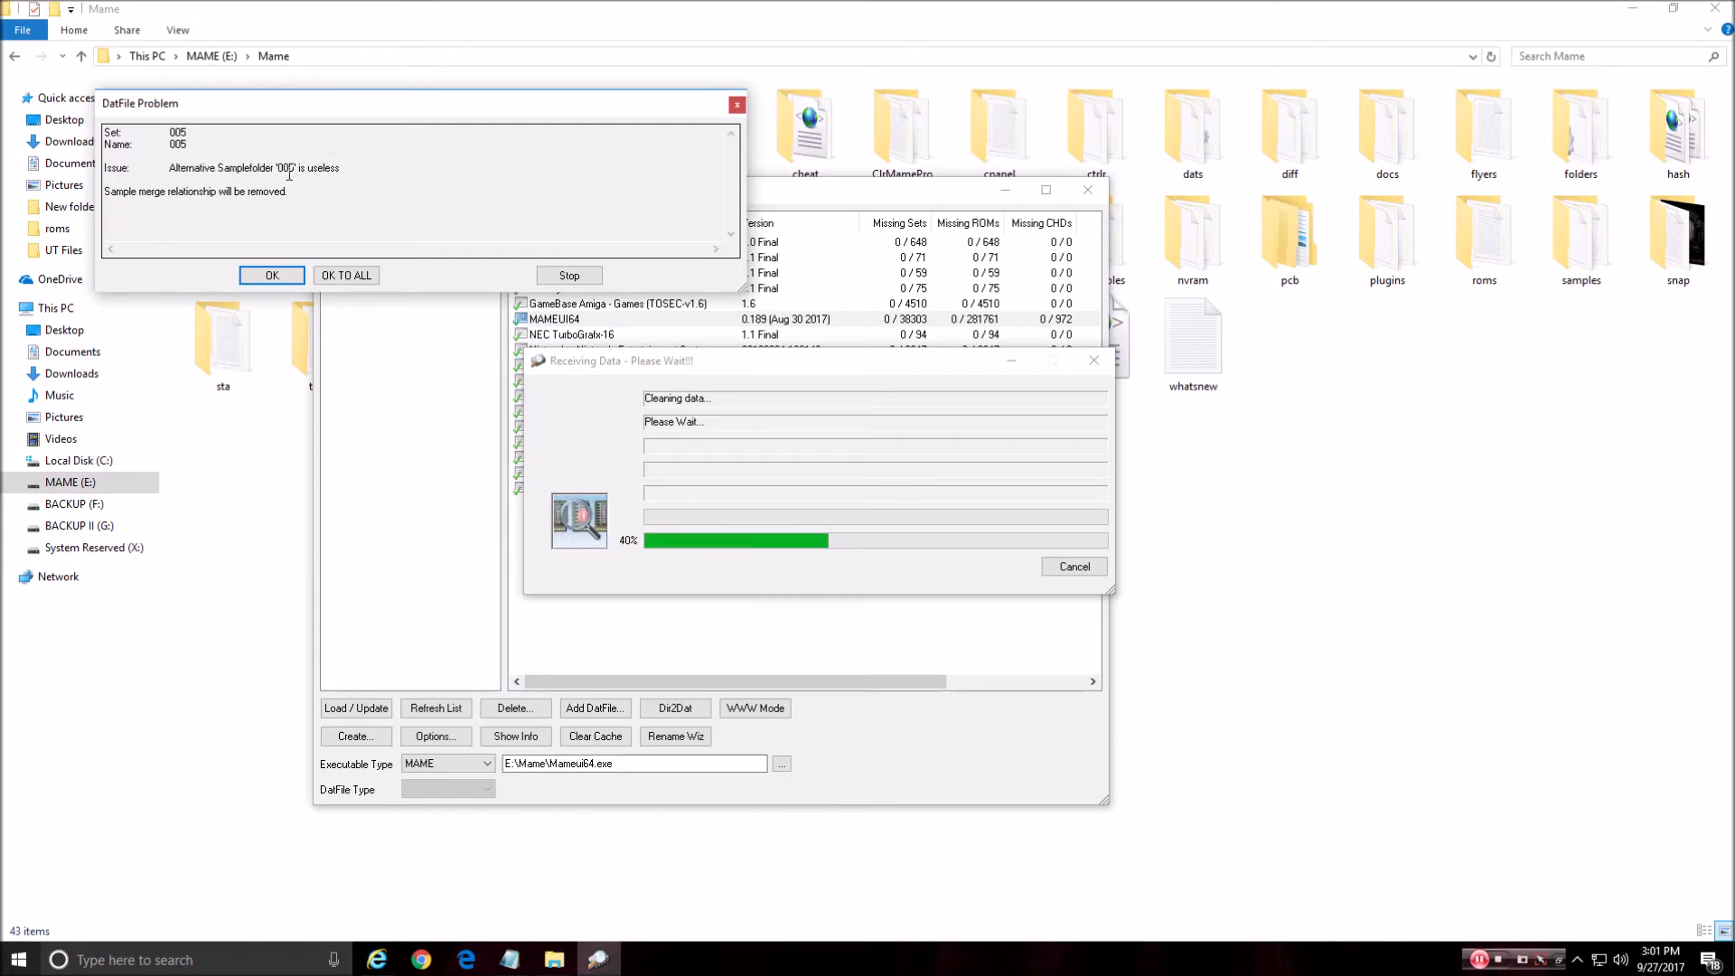
Step: Accept the useless alternative samplefolder fix and the equal-names merge fix for all sets
{"action": "left_click", "coordinate": [348, 276]}
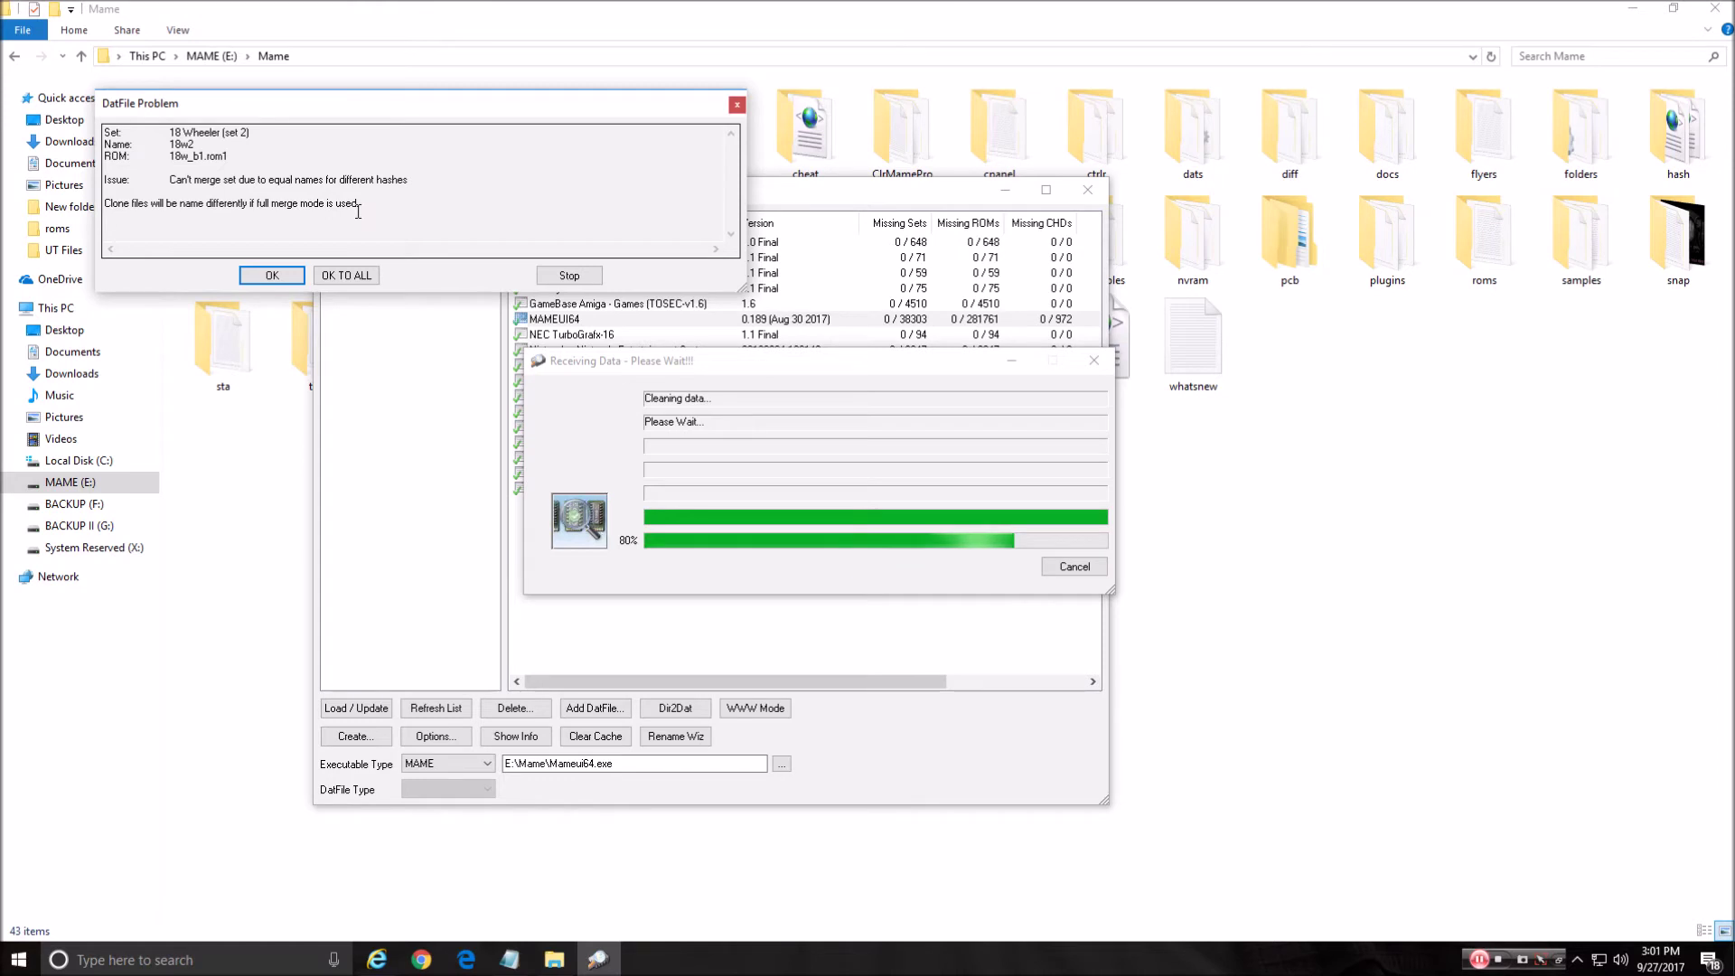
{"action": "left_click", "coordinate": [349, 278]}
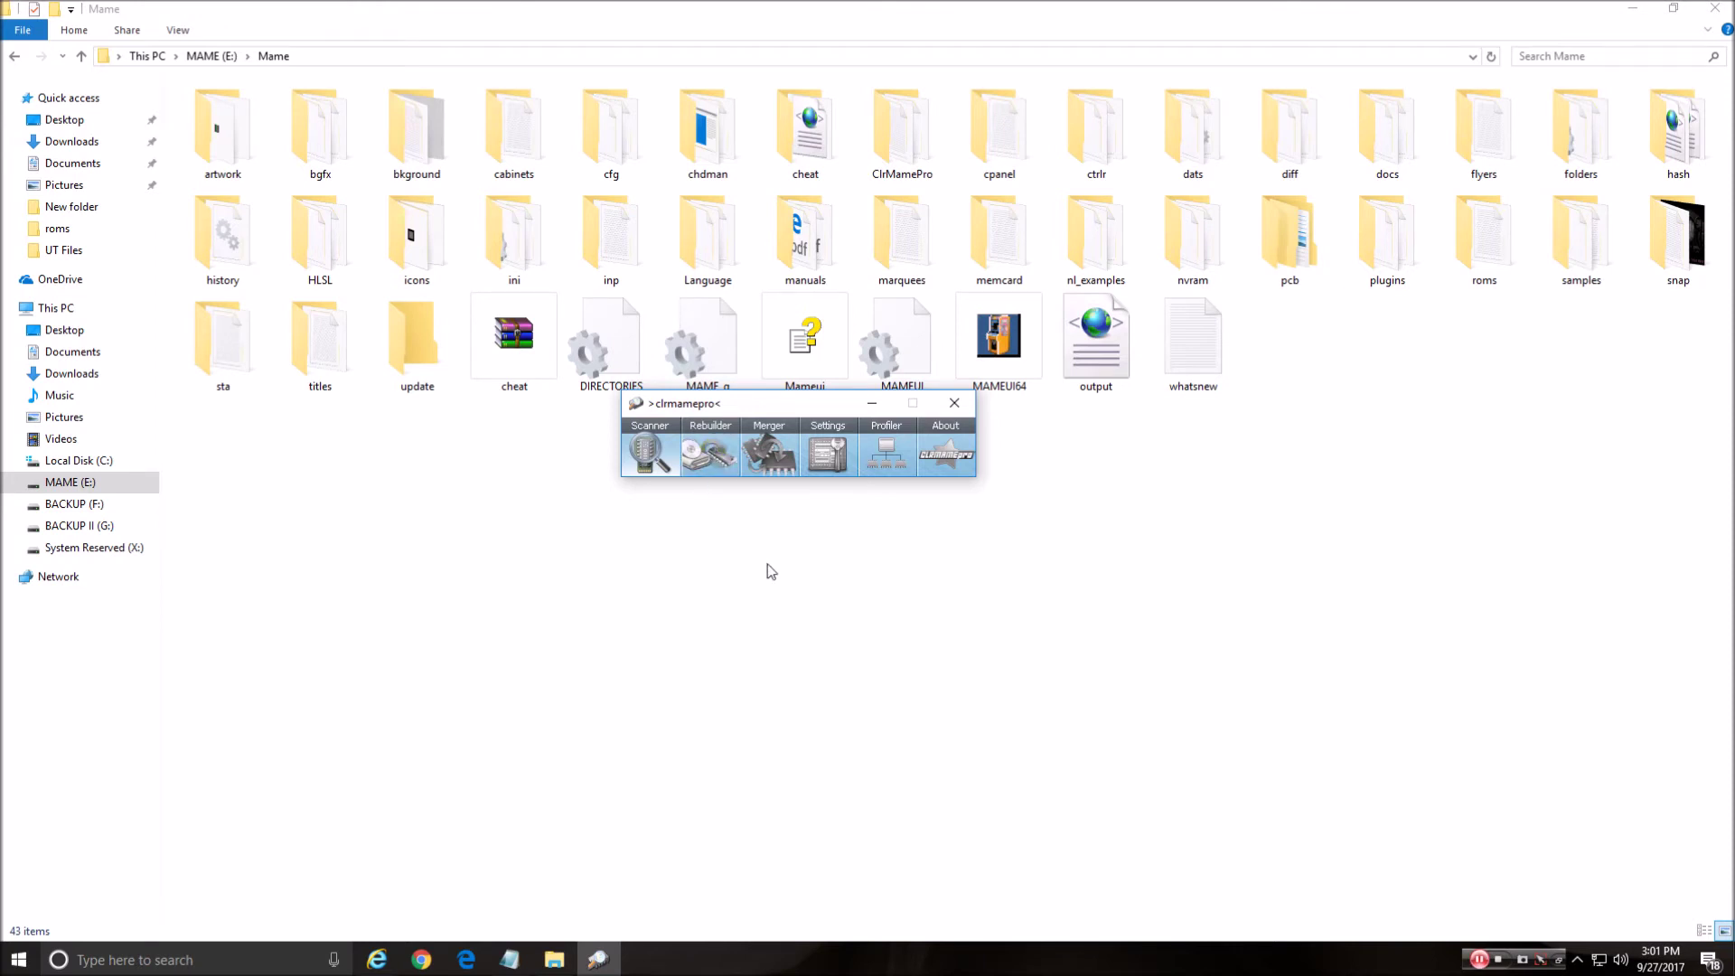
Step: Check the contents of the update folder in the Mame folder and return to ClrMamePro
{"action": "double_click", "coordinate": [416, 341]}
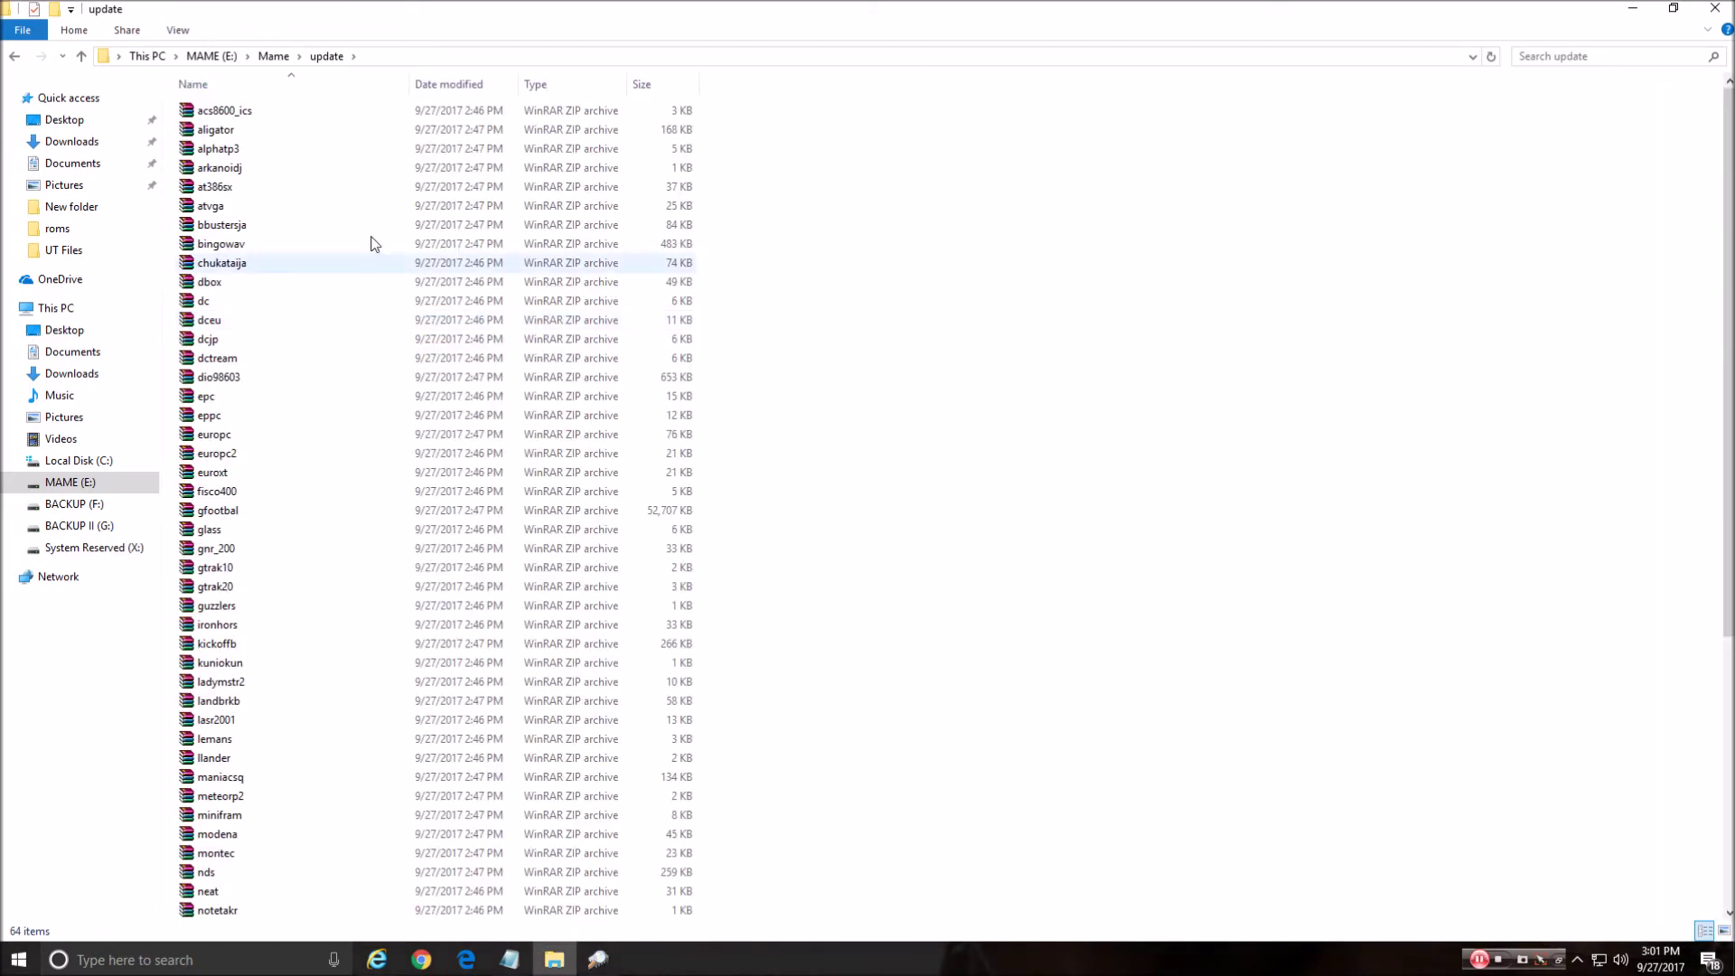
{"action": "left_click", "coordinate": [82, 56]}
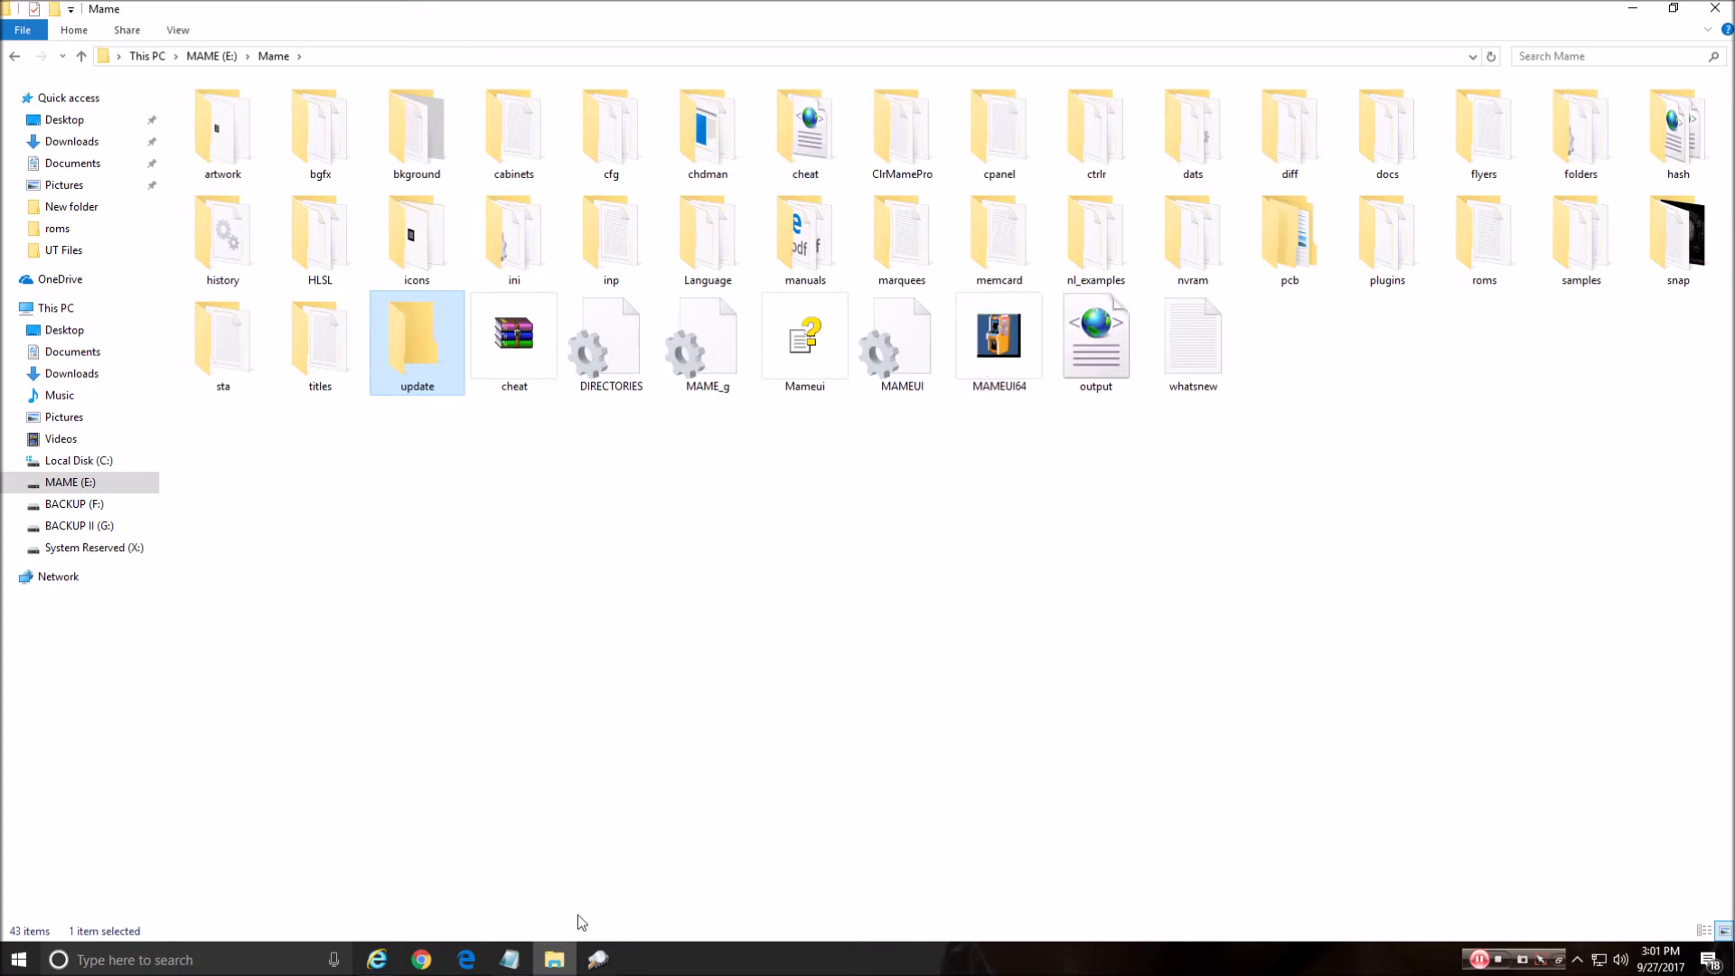
{"action": "left_click", "coordinate": [597, 959]}
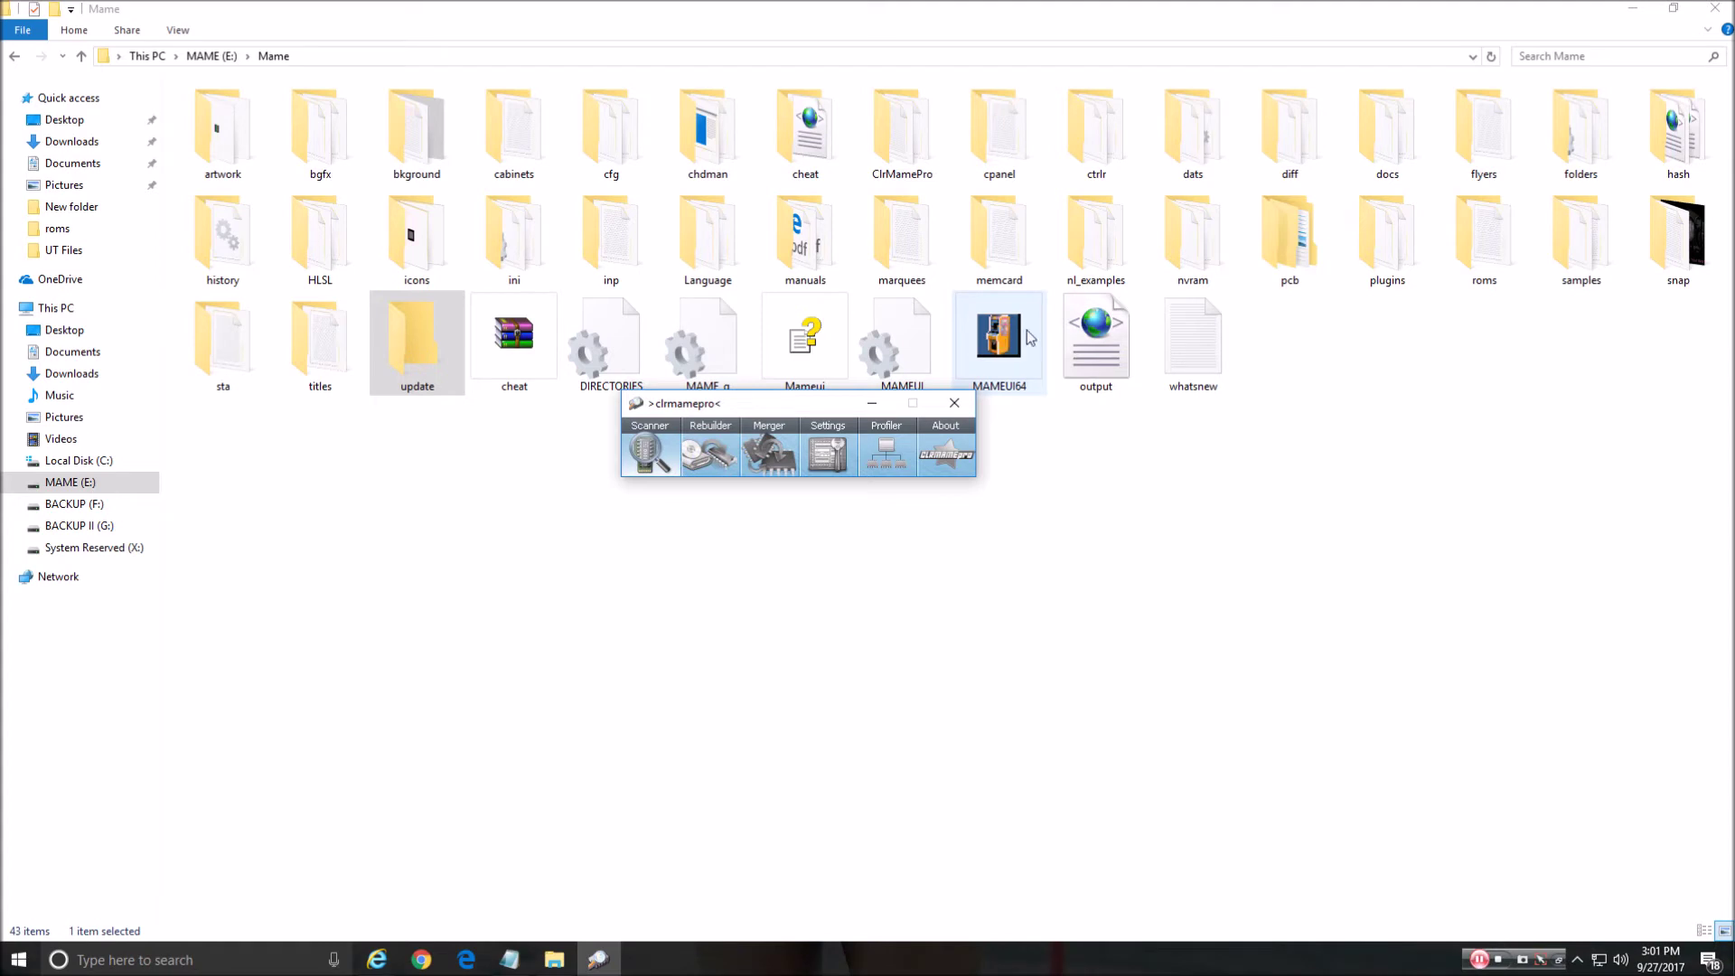
Step: Open the Rebuilder for MAMEUI64 with E:\Mame\update\ as source and E:\Mame\roms\ as destination
{"action": "left_click", "coordinate": [711, 455]}
{"action": "left_click_drag", "start_coordinate": [771, 492], "coordinate": [864, 444]}
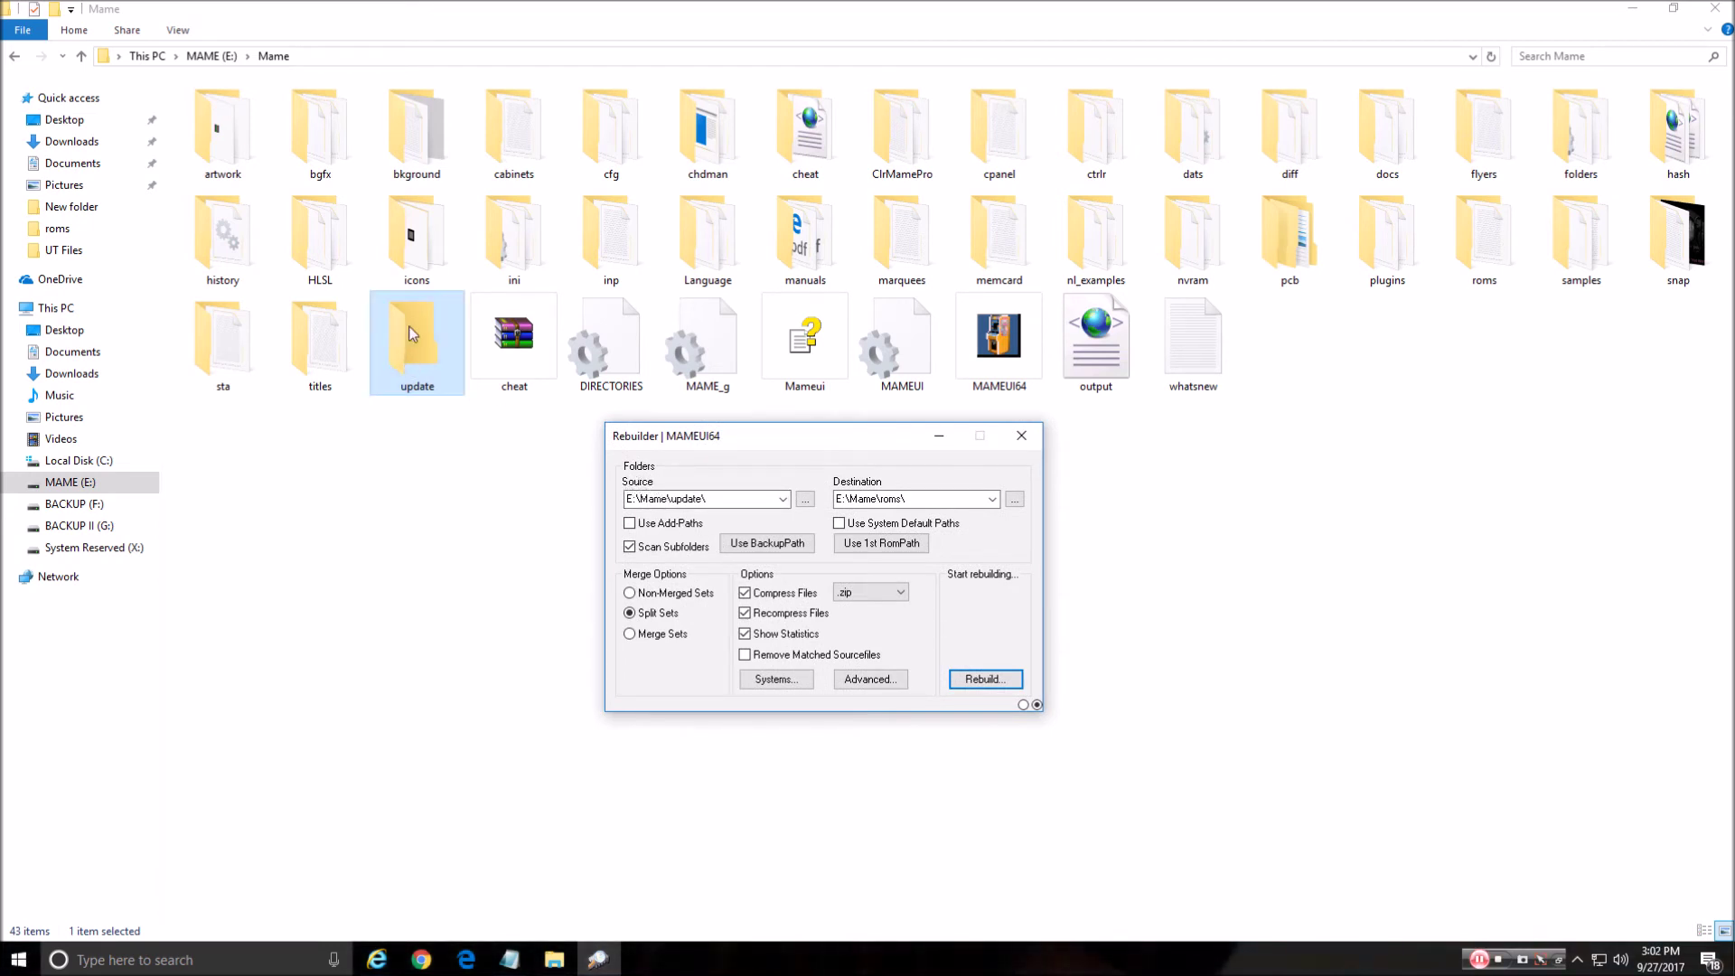
{"action": "mouse_move", "coordinate": [422, 335]}
{"action": "left_mouse_down"}
{"action": "mouse_move", "coordinate": [413, 356]}
{"action": "mouse_move", "coordinate": [648, 516]}
{"action": "mouse_move", "coordinate": [692, 516]}
{"action": "left_mouse_up"}
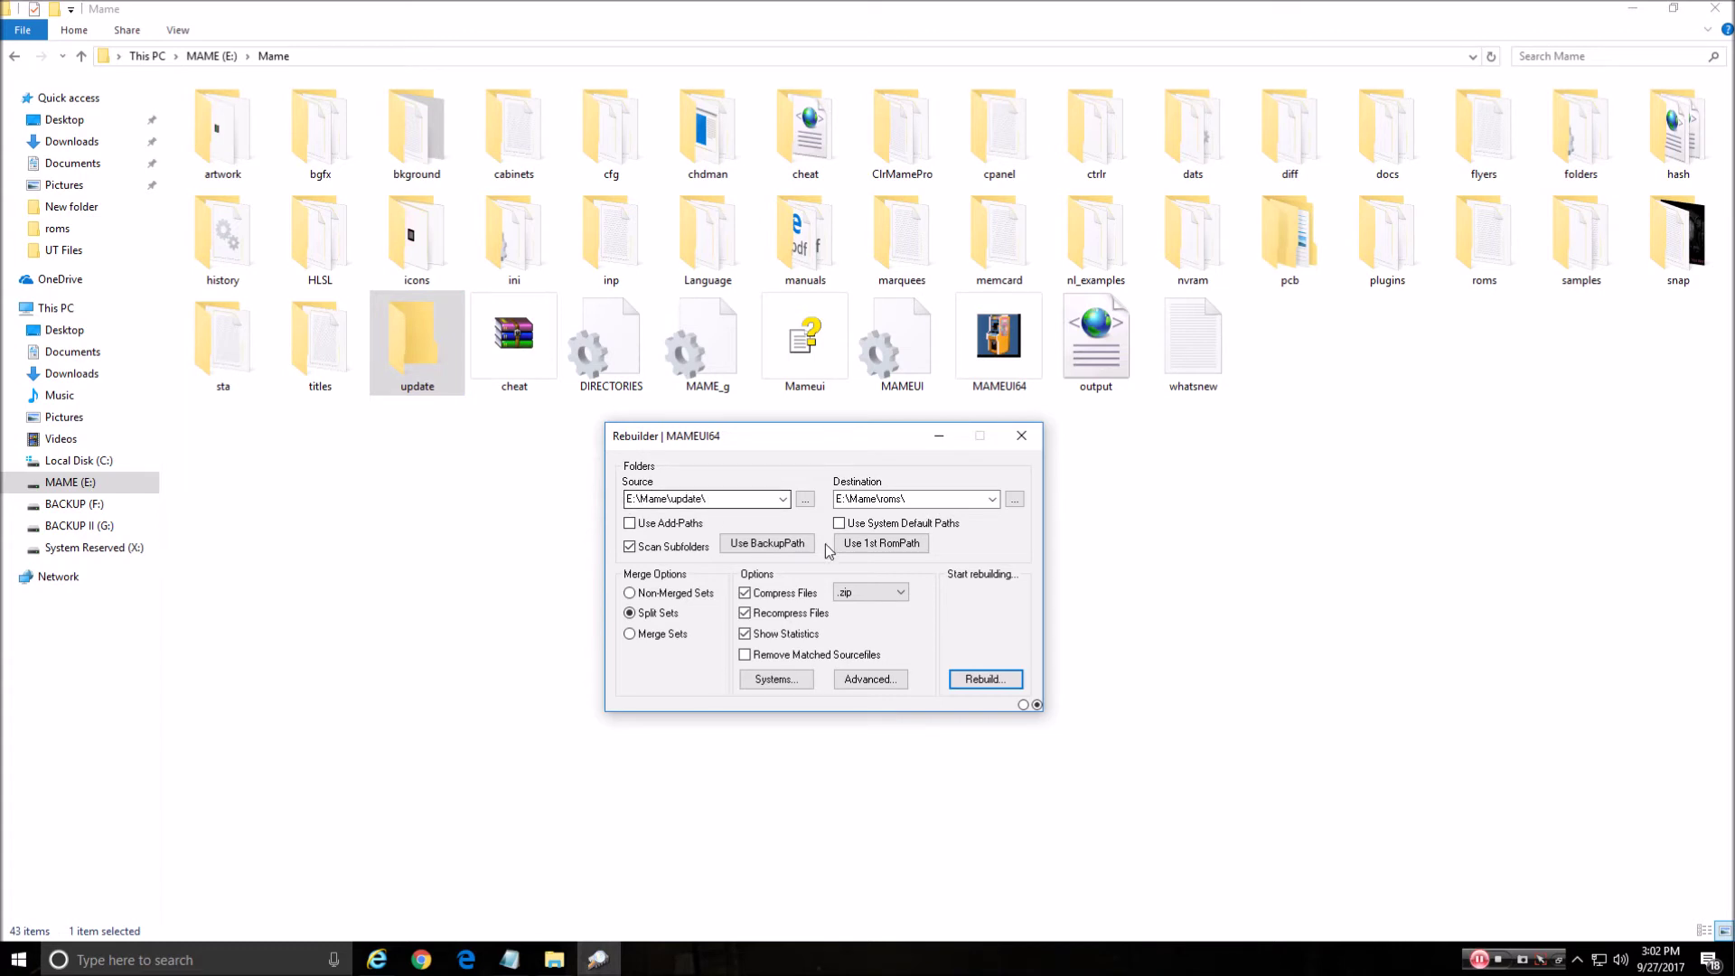
{"action": "left_click", "coordinate": [840, 506]}
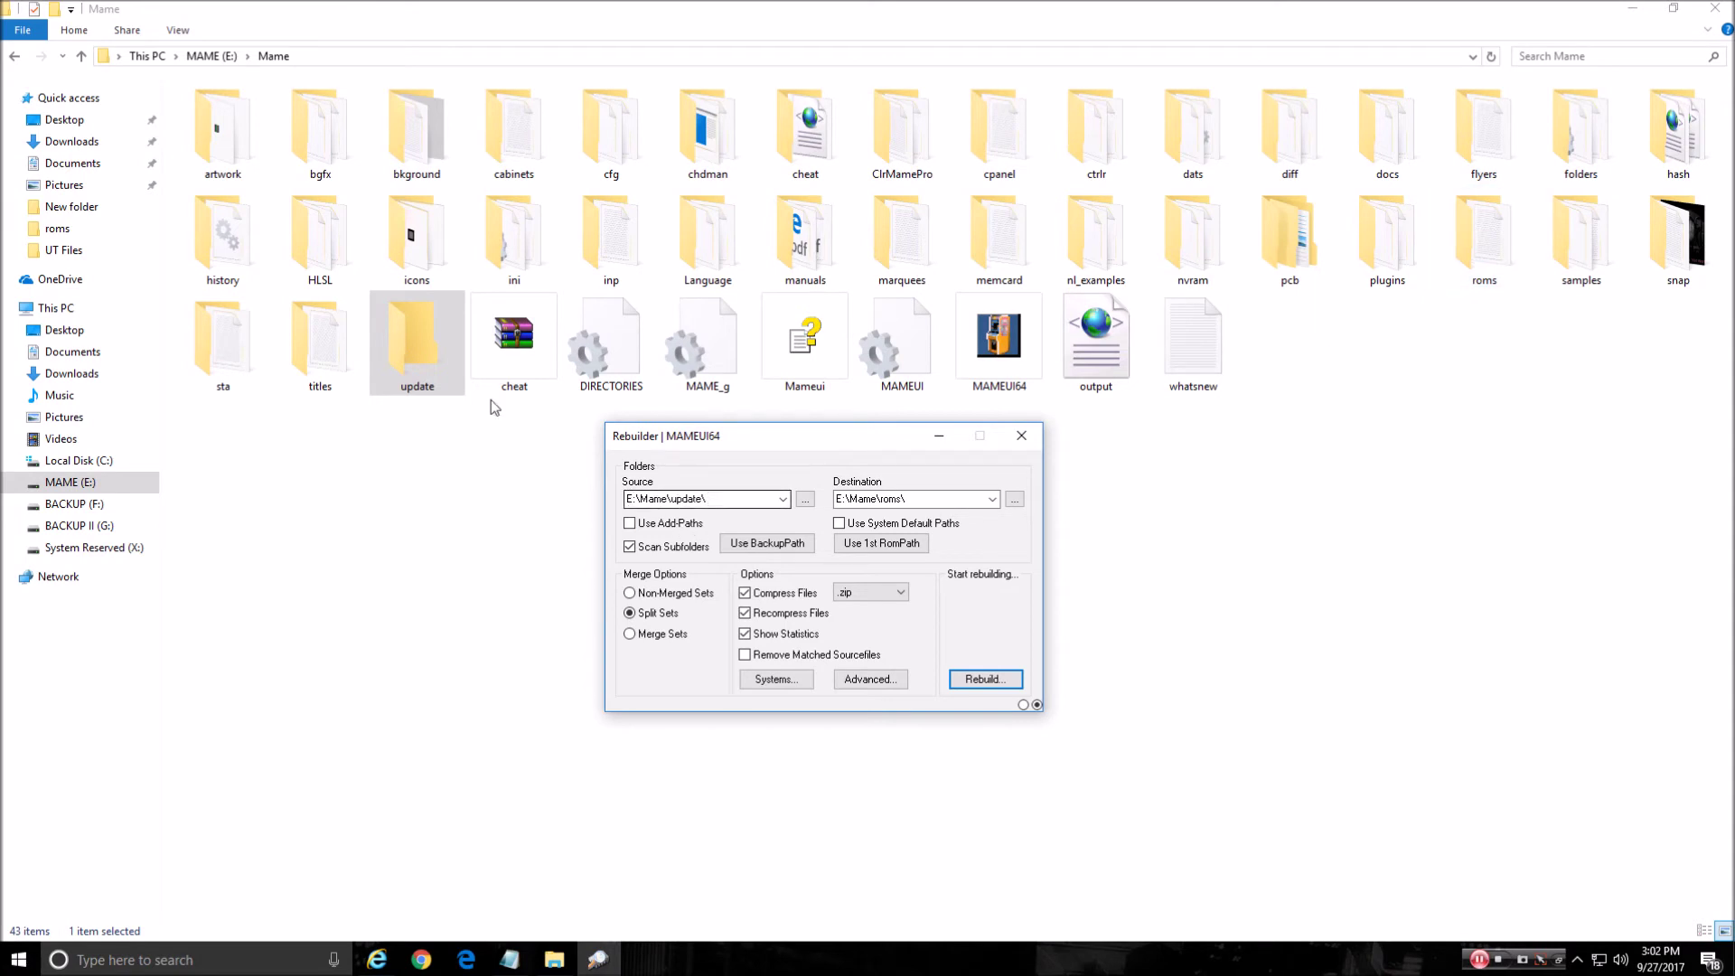
Step: Check the update folder once more, rebuild its files into the roms folder as split sets, and dismiss the rebuild statistics
{"action": "double_click", "coordinate": [413, 344]}
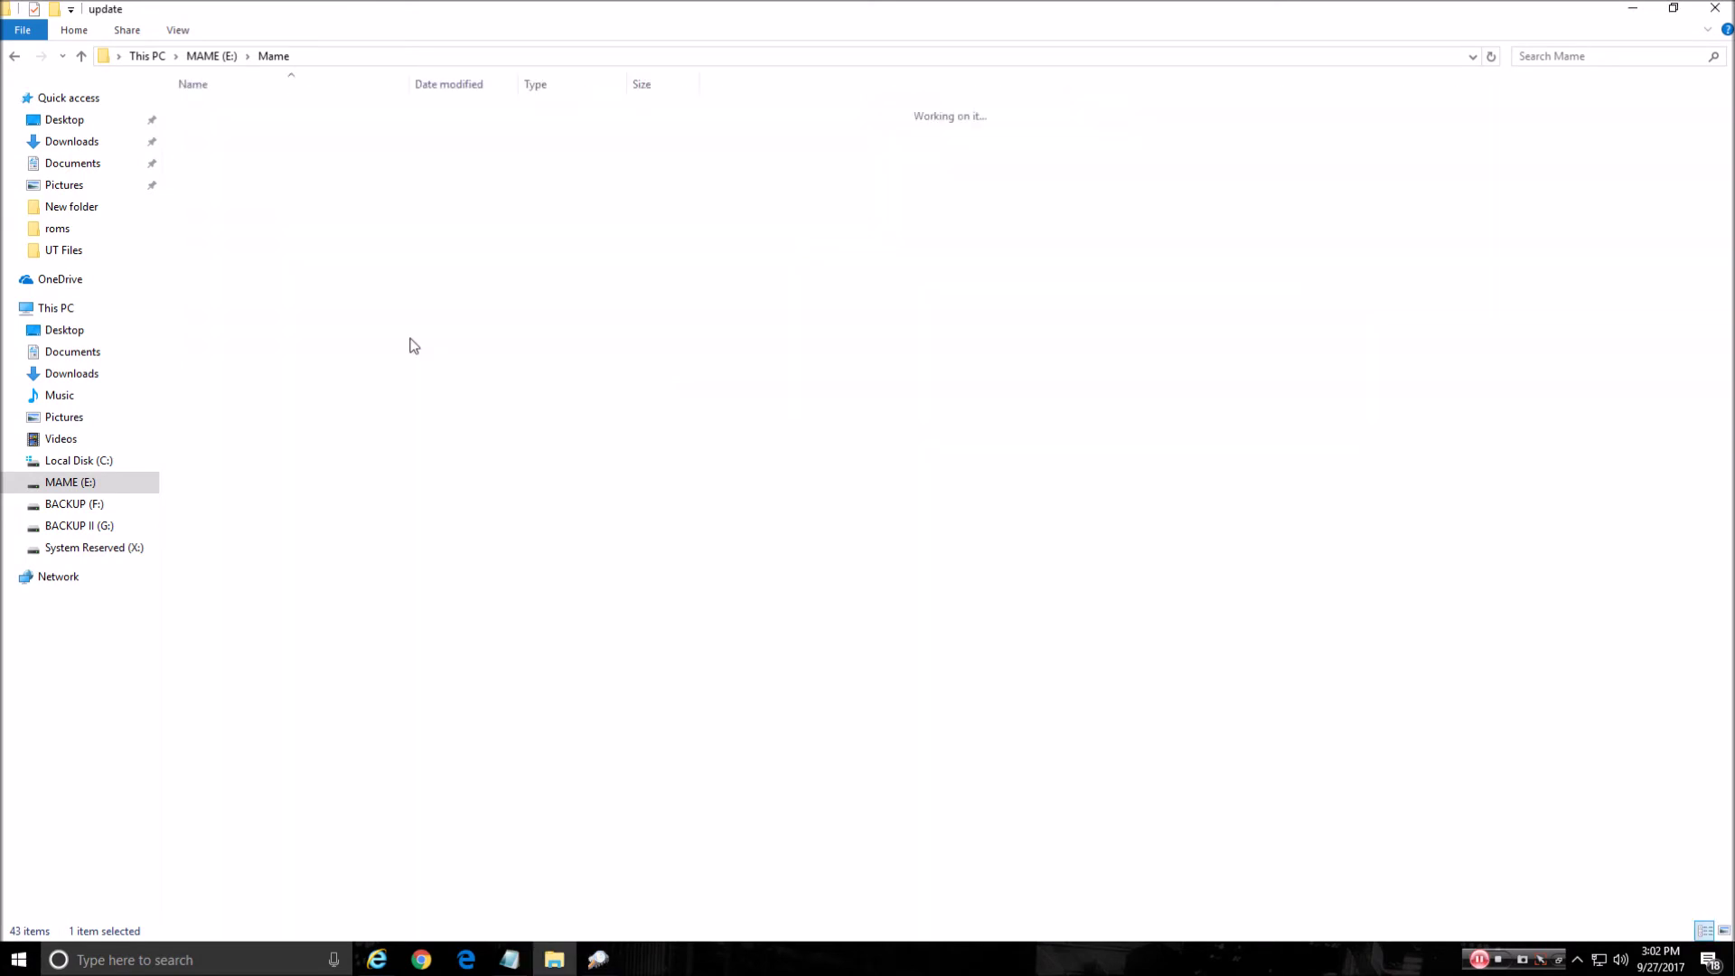
{"action": "left_click", "coordinate": [82, 57]}
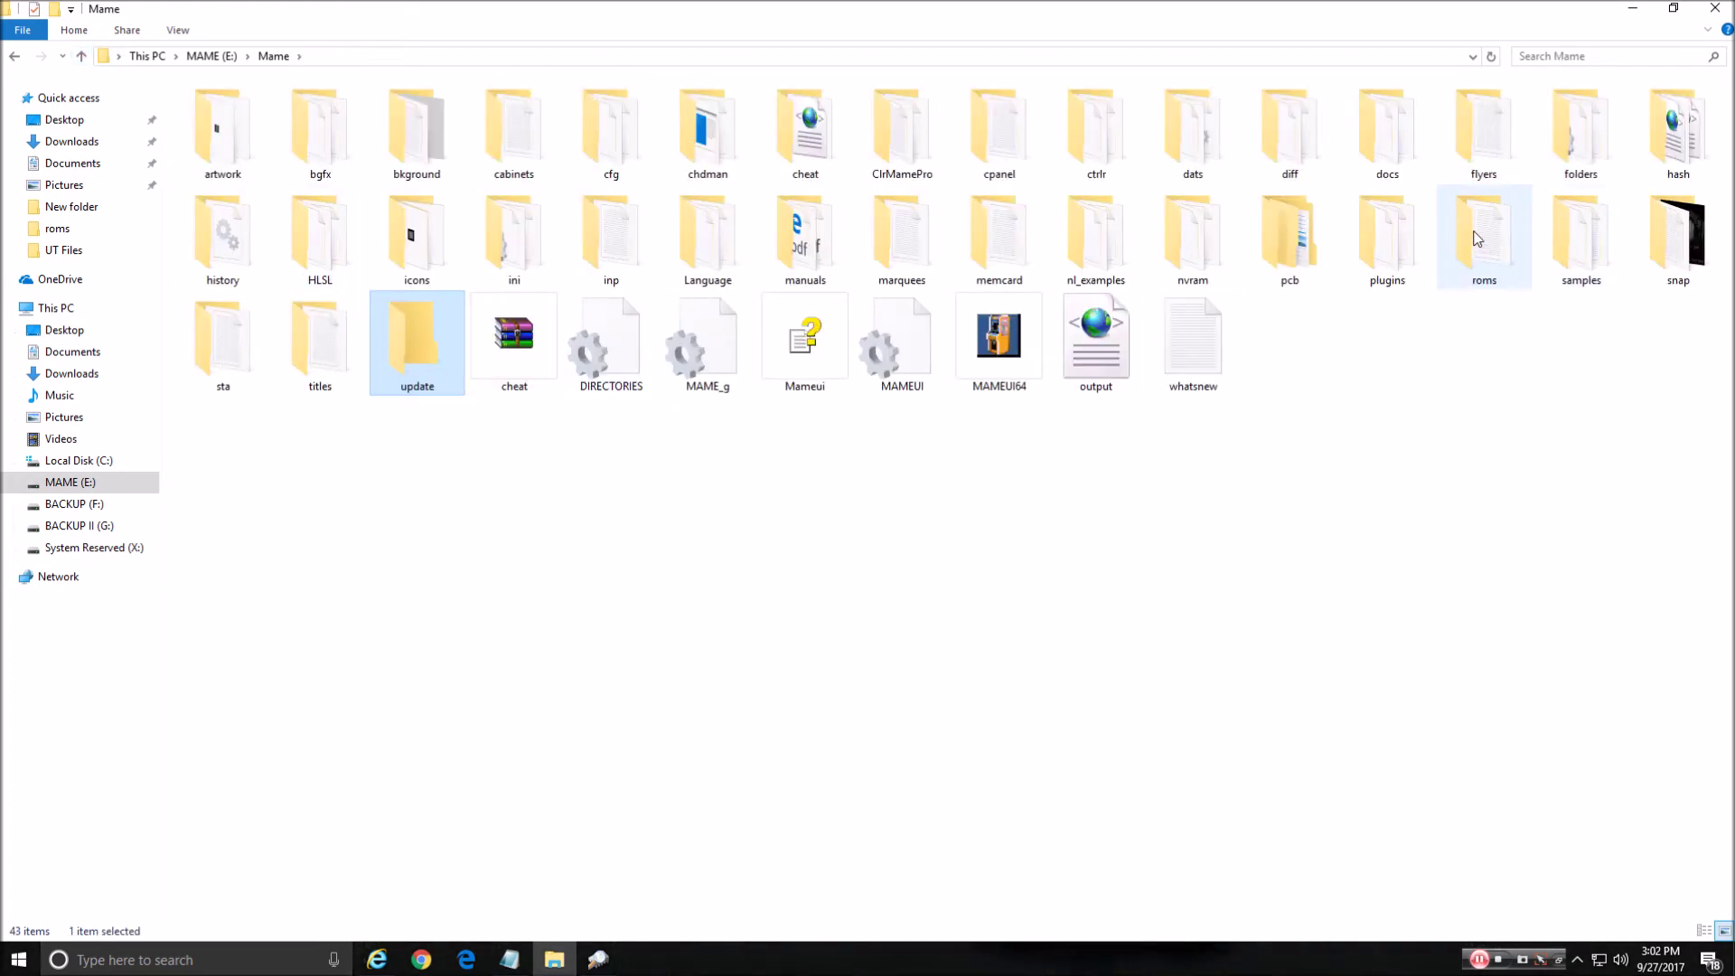
{"action": "left_click", "coordinate": [596, 961]}
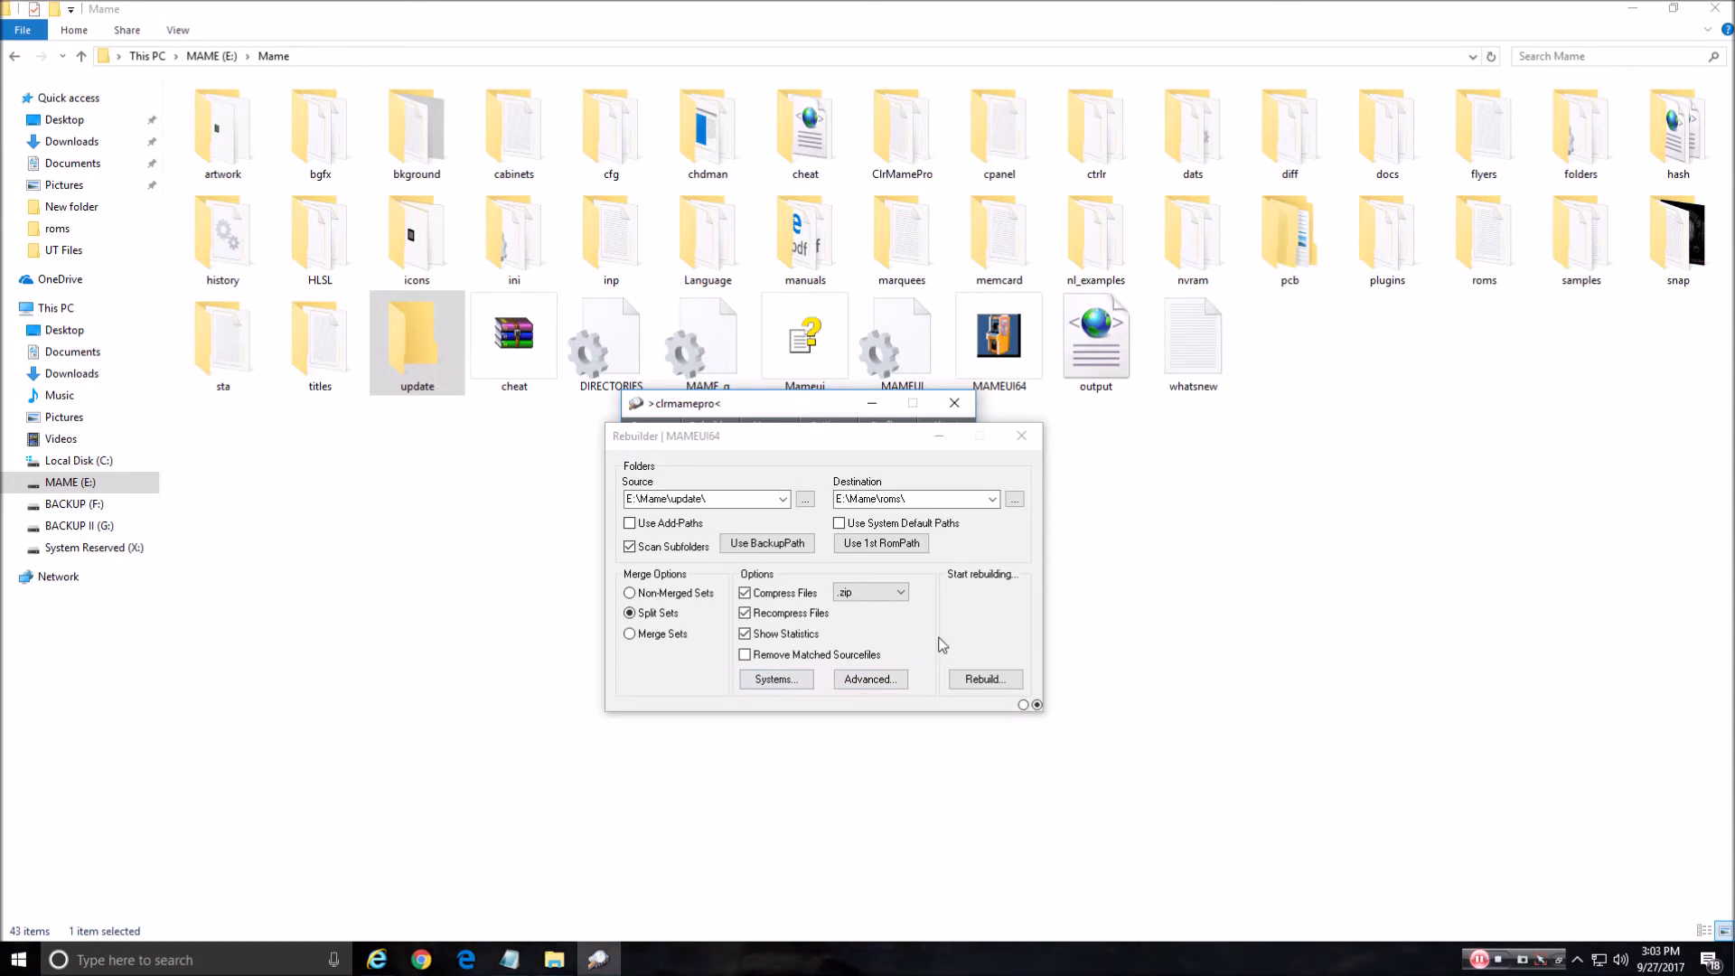
{"action": "left_click", "coordinate": [987, 680]}
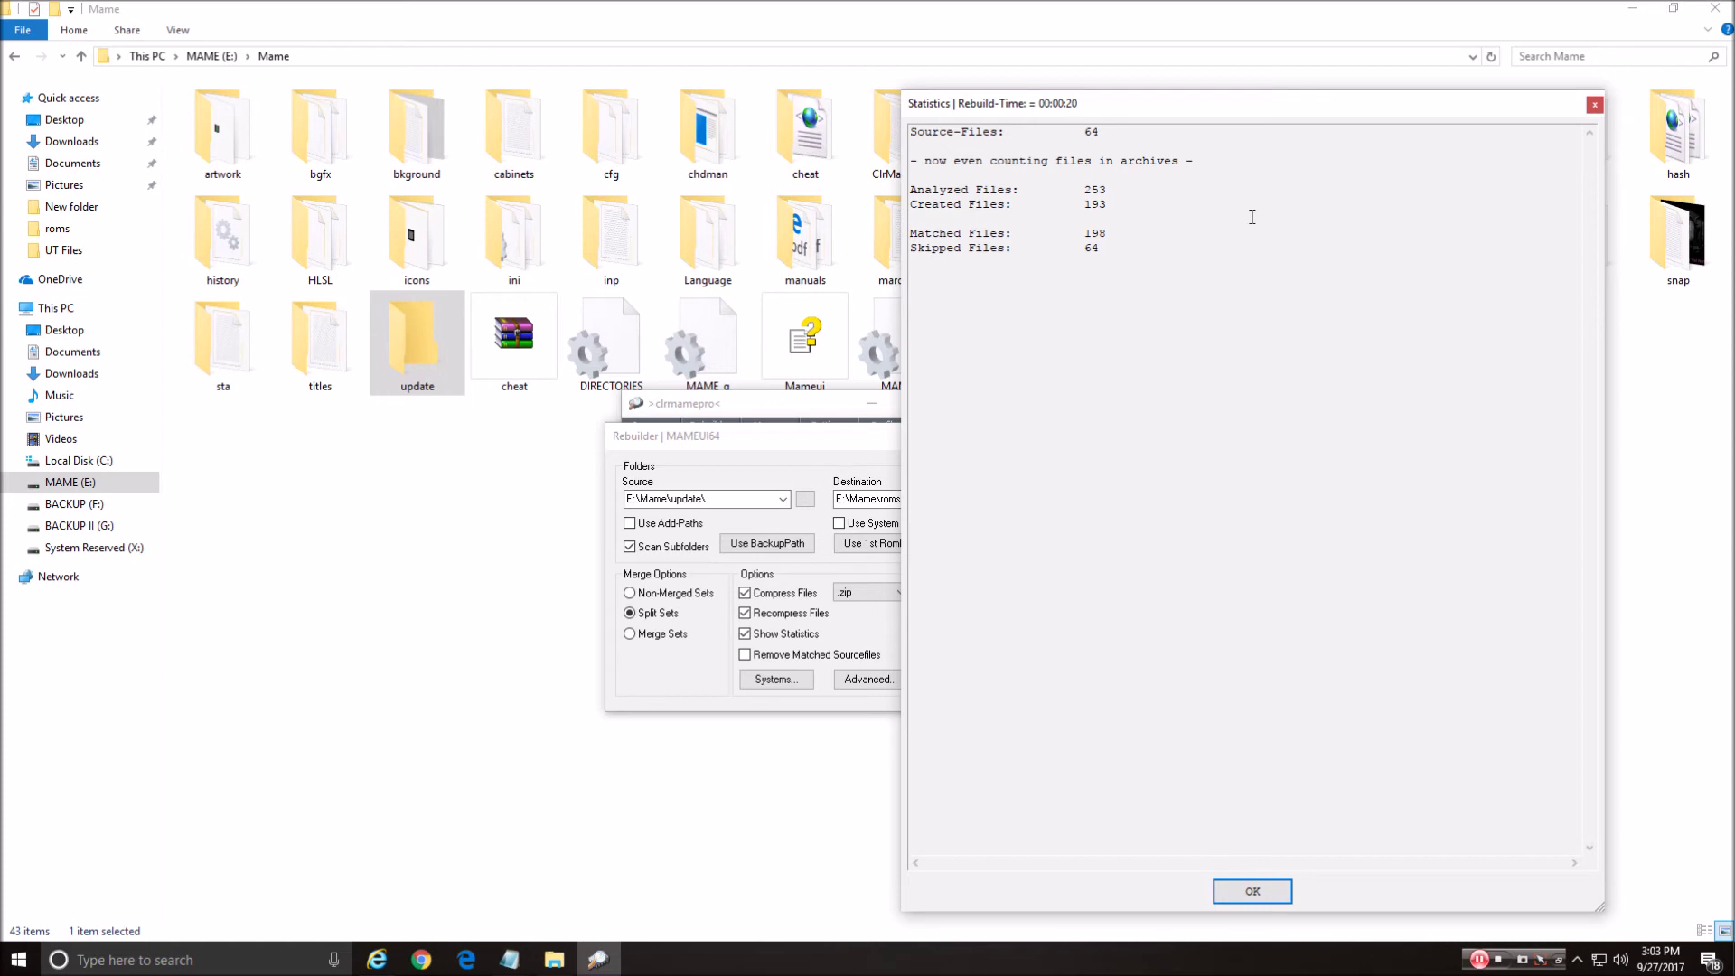
{"action": "left_click_drag", "start_coordinate": [1320, 105], "coordinate": [1133, 75]}
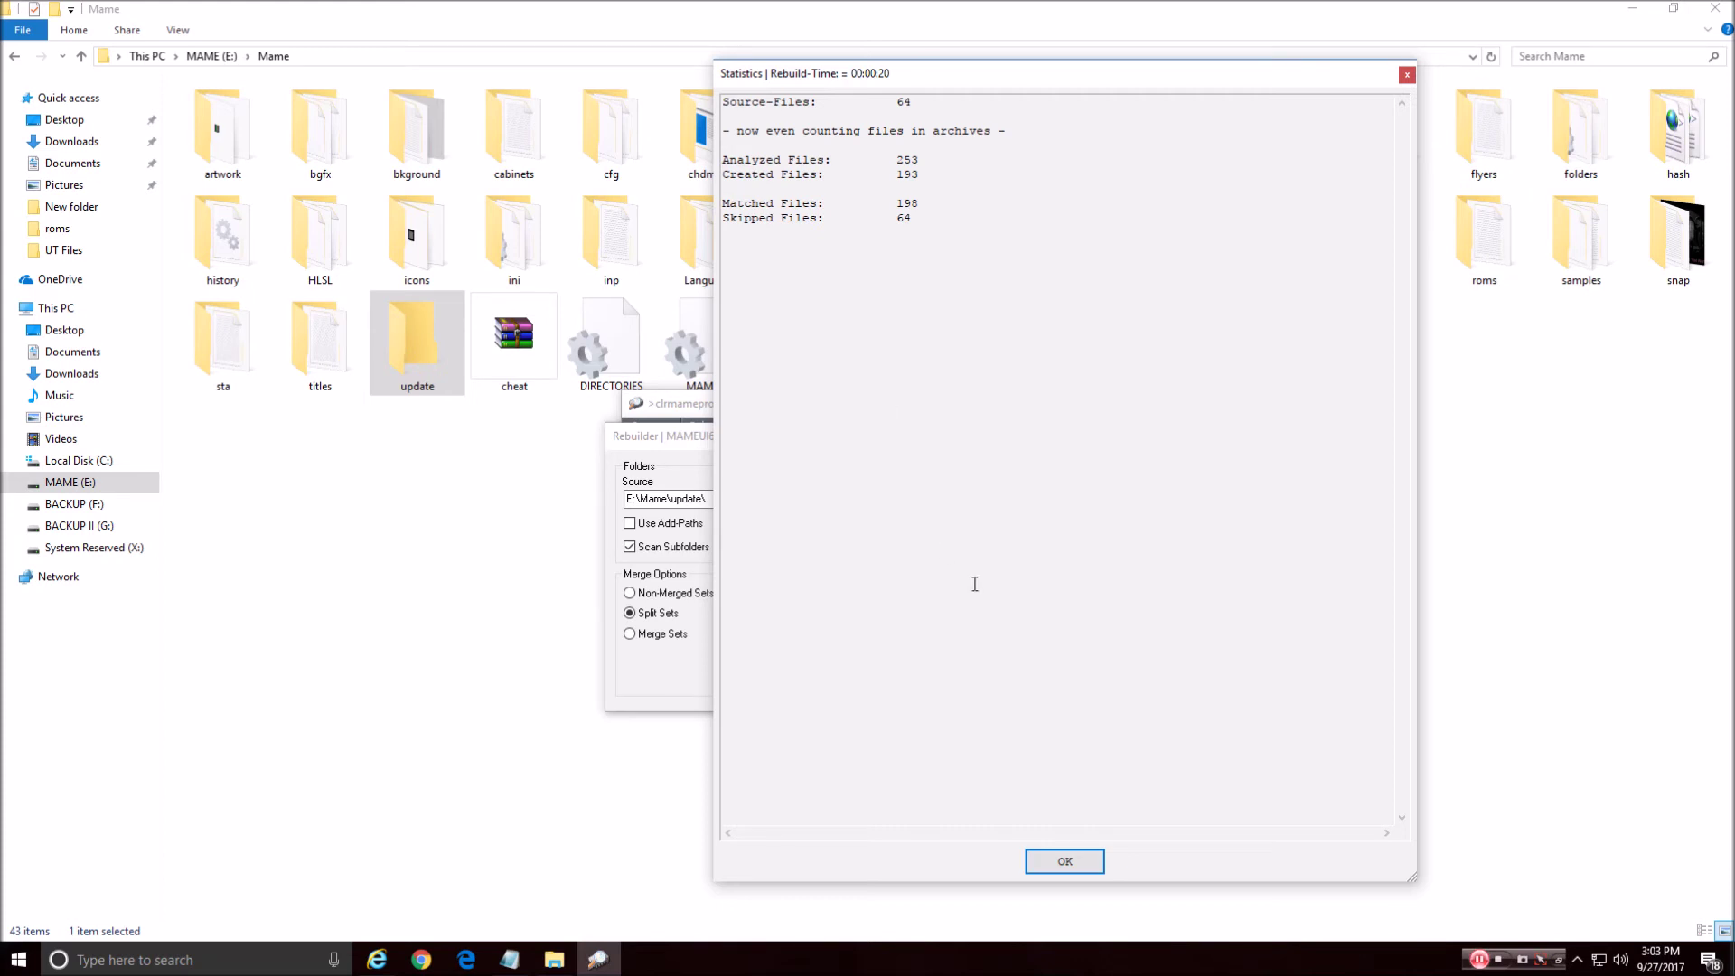
{"action": "left_click", "coordinate": [1065, 864]}
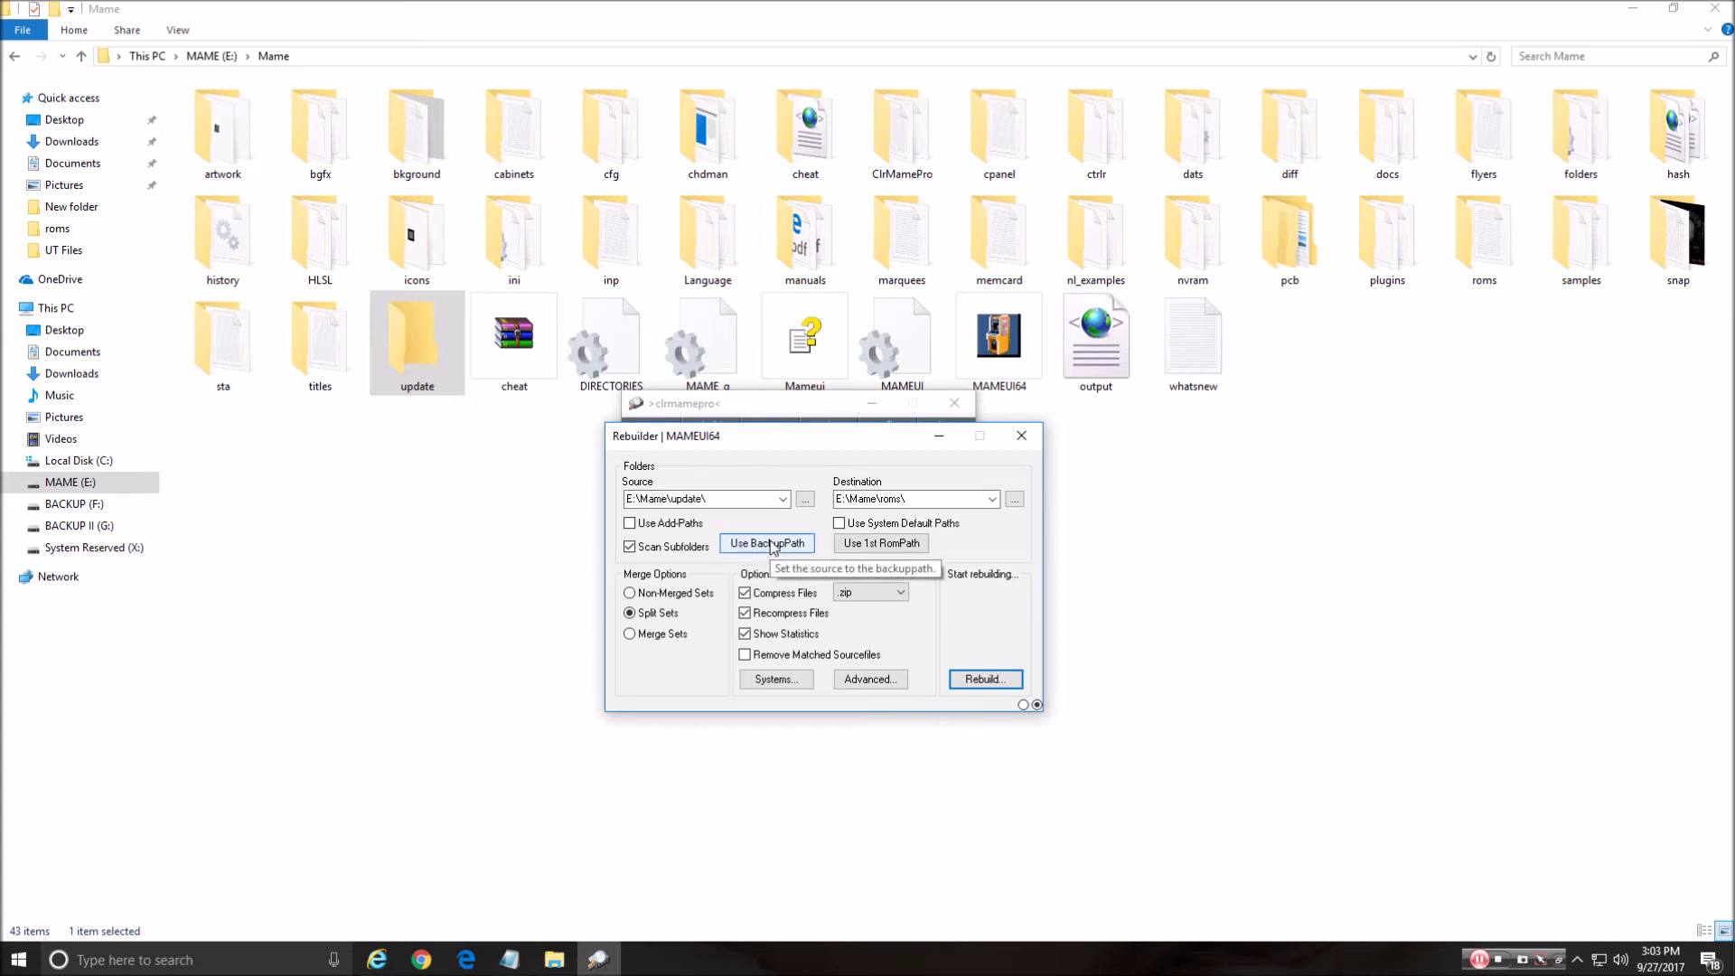
Step: Look up the backup folder inside the ClrMamePro folder and return to the Rebuilder
{"action": "left_click", "coordinate": [901, 127]}
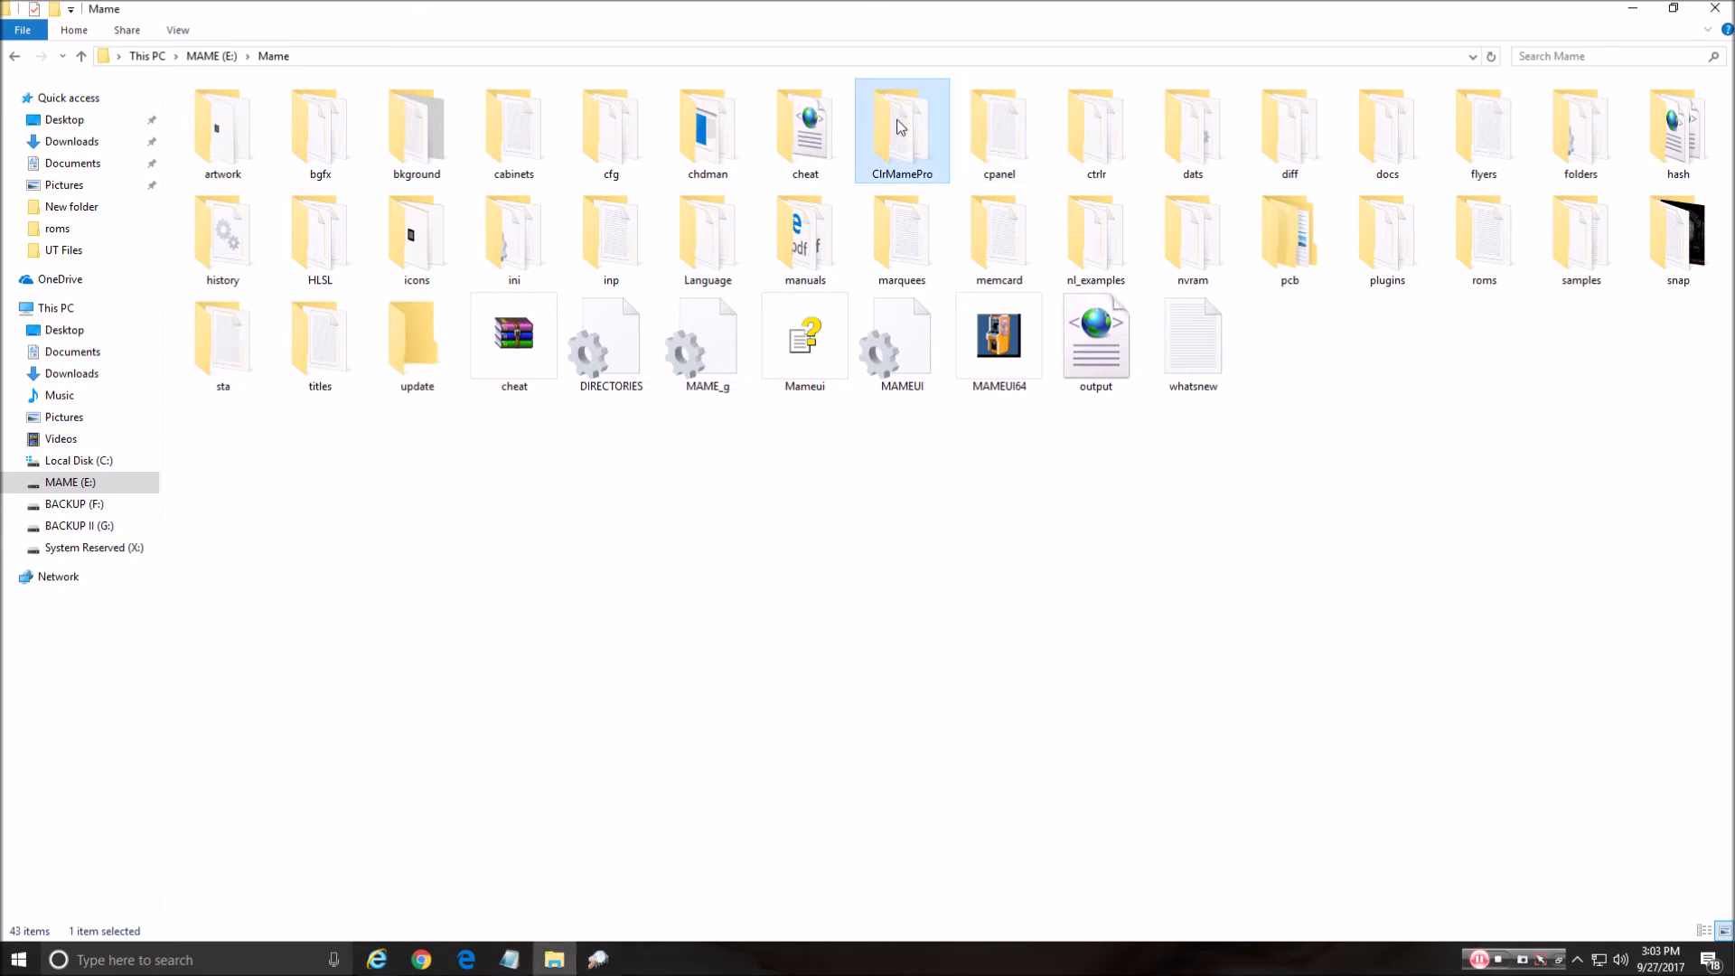
{"action": "double_click", "coordinate": [902, 127]}
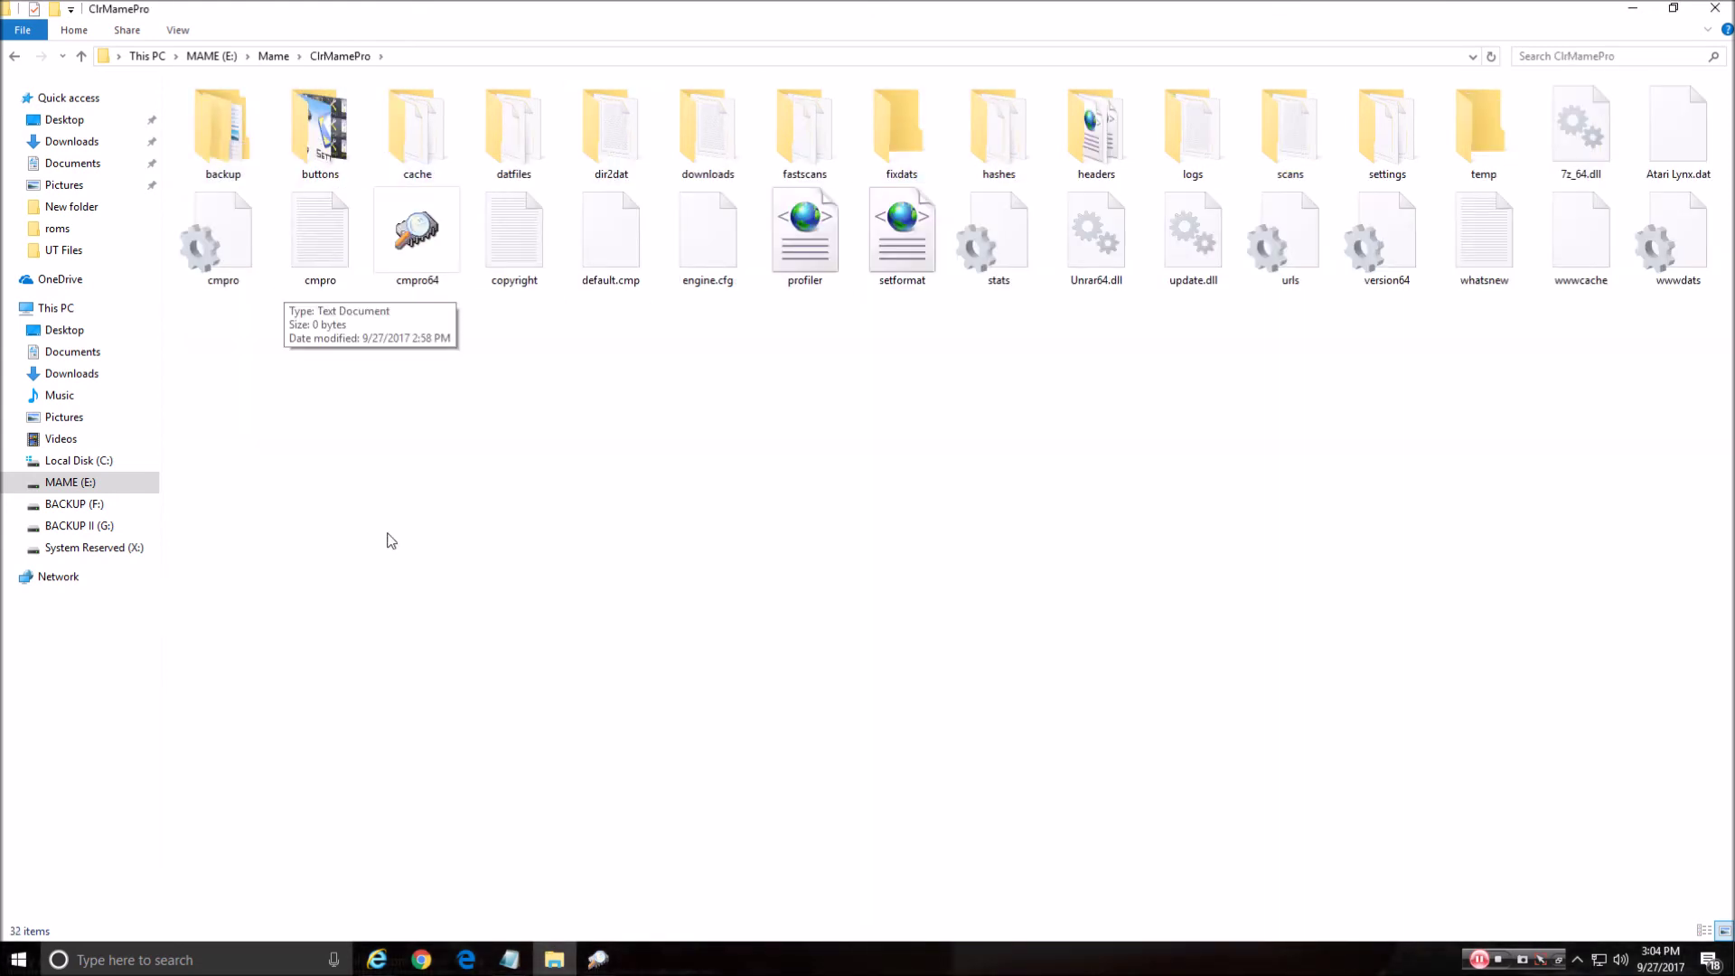
{"action": "left_click", "coordinate": [598, 962]}
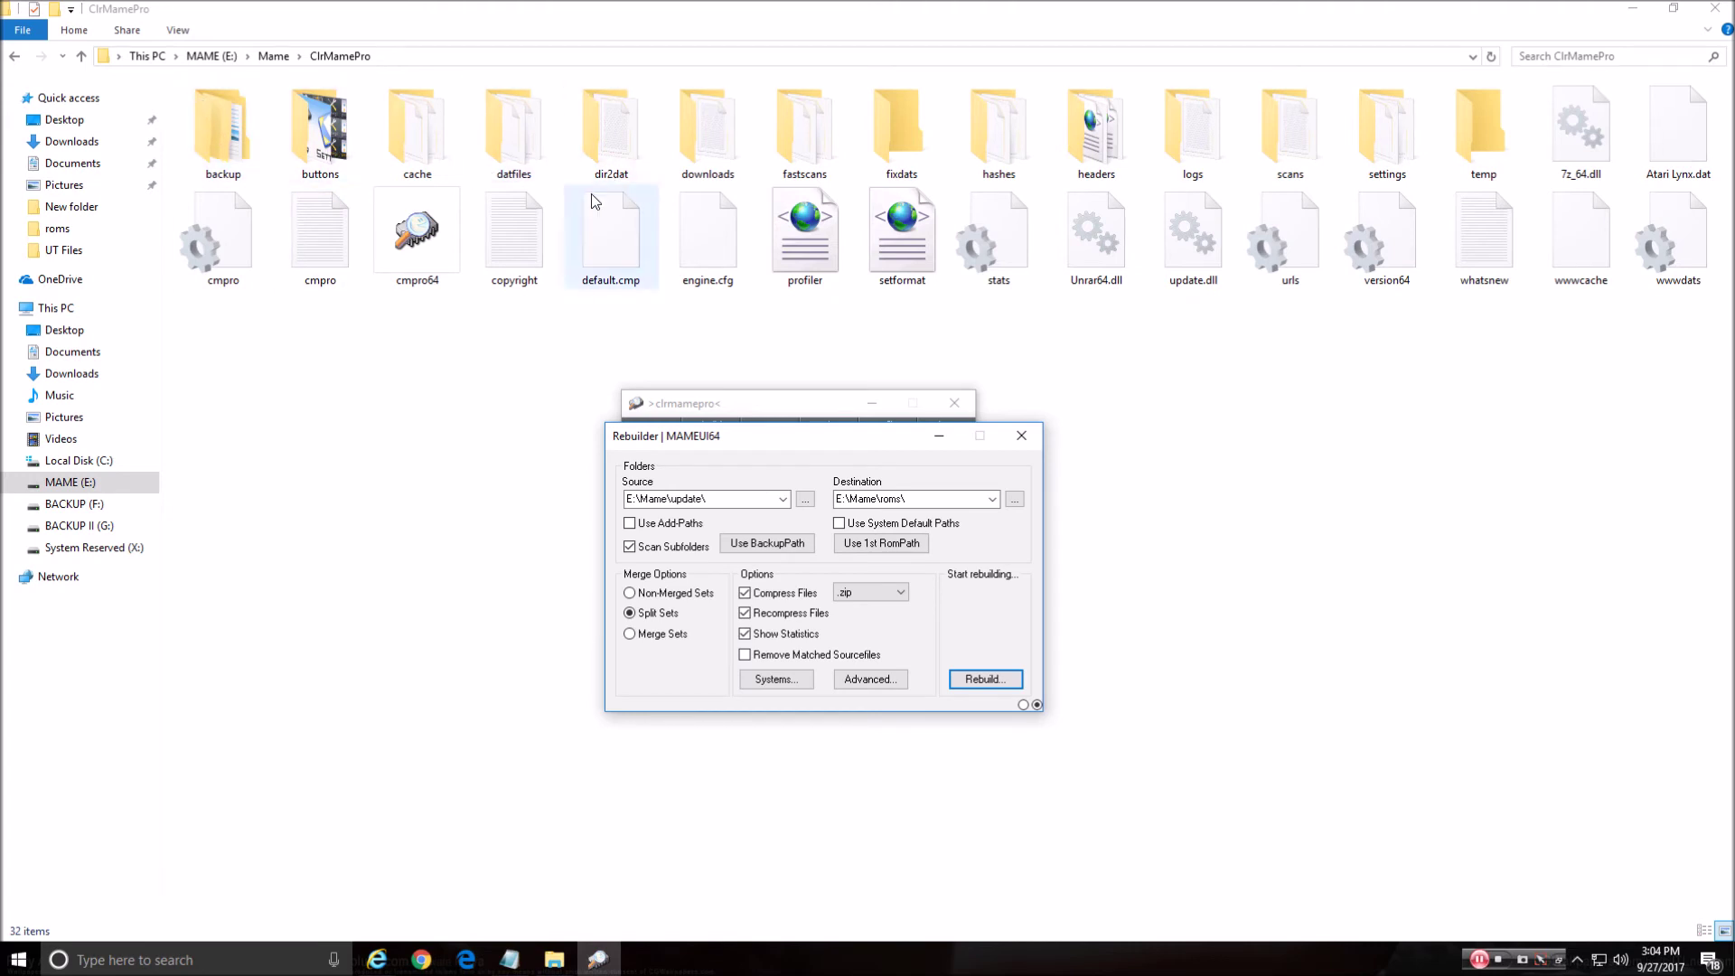
{"action": "left_click", "coordinate": [82, 57]}
{"action": "left_click", "coordinate": [599, 959]}
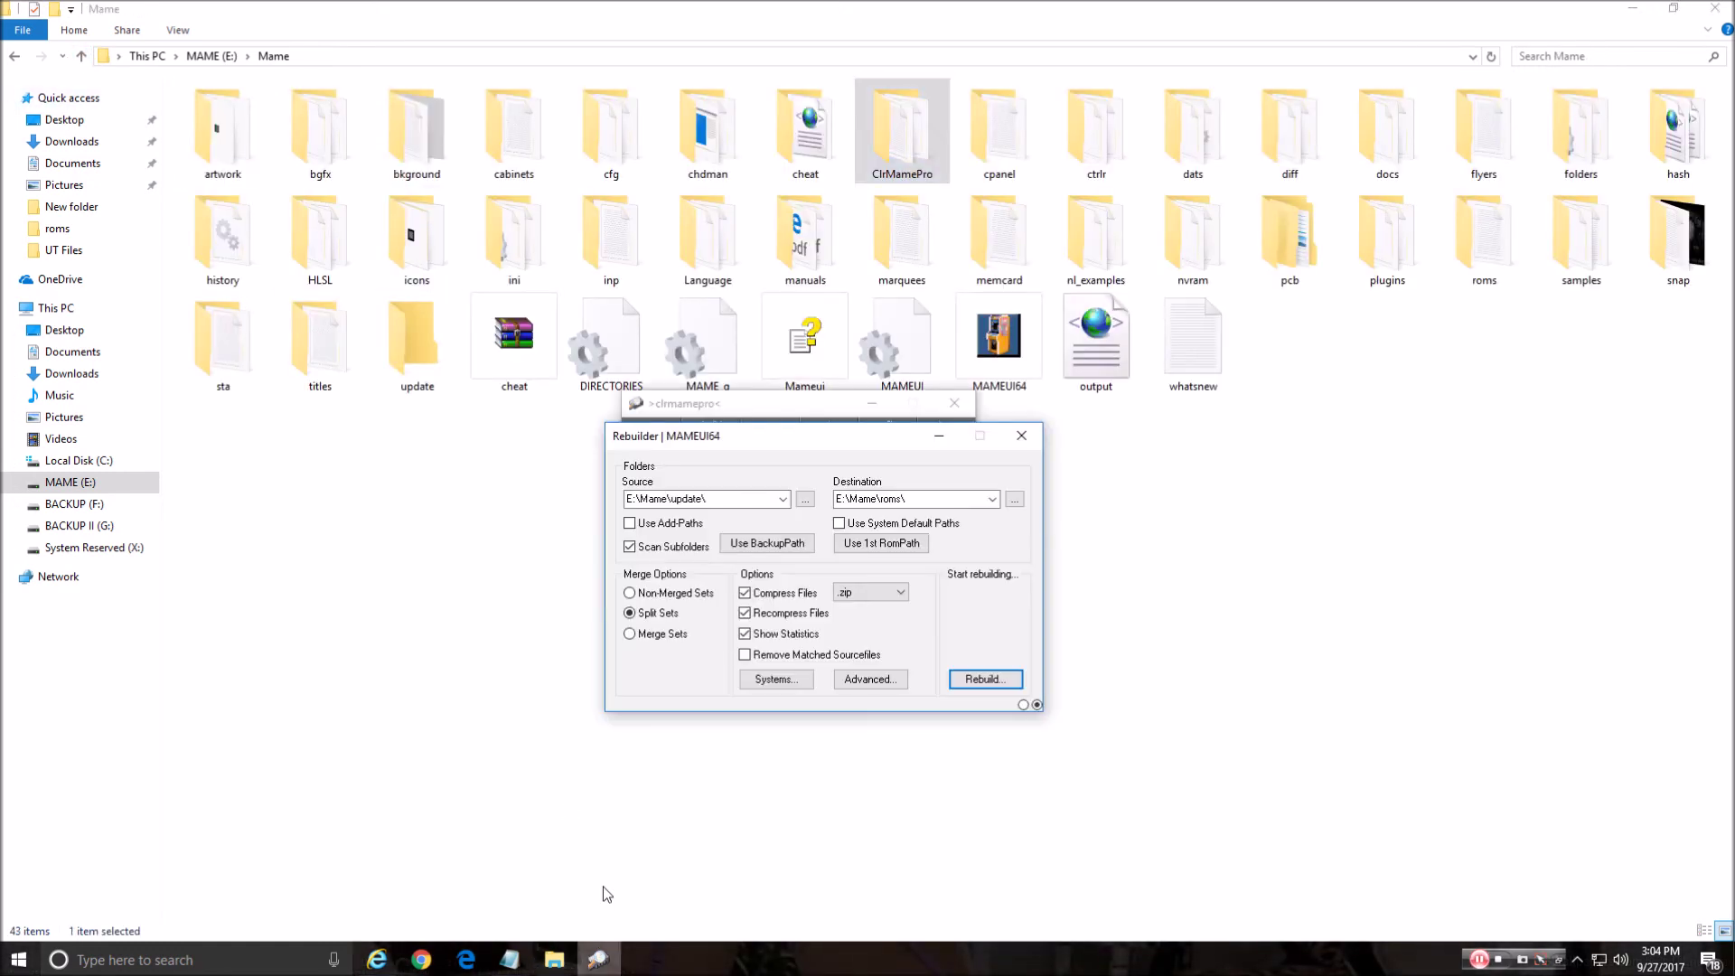
Step: Set the Rebuilder source to the backup path, rebuild it into E:\Mame\roms\ and dismiss the statistics
{"action": "left_click", "coordinate": [777, 544]}
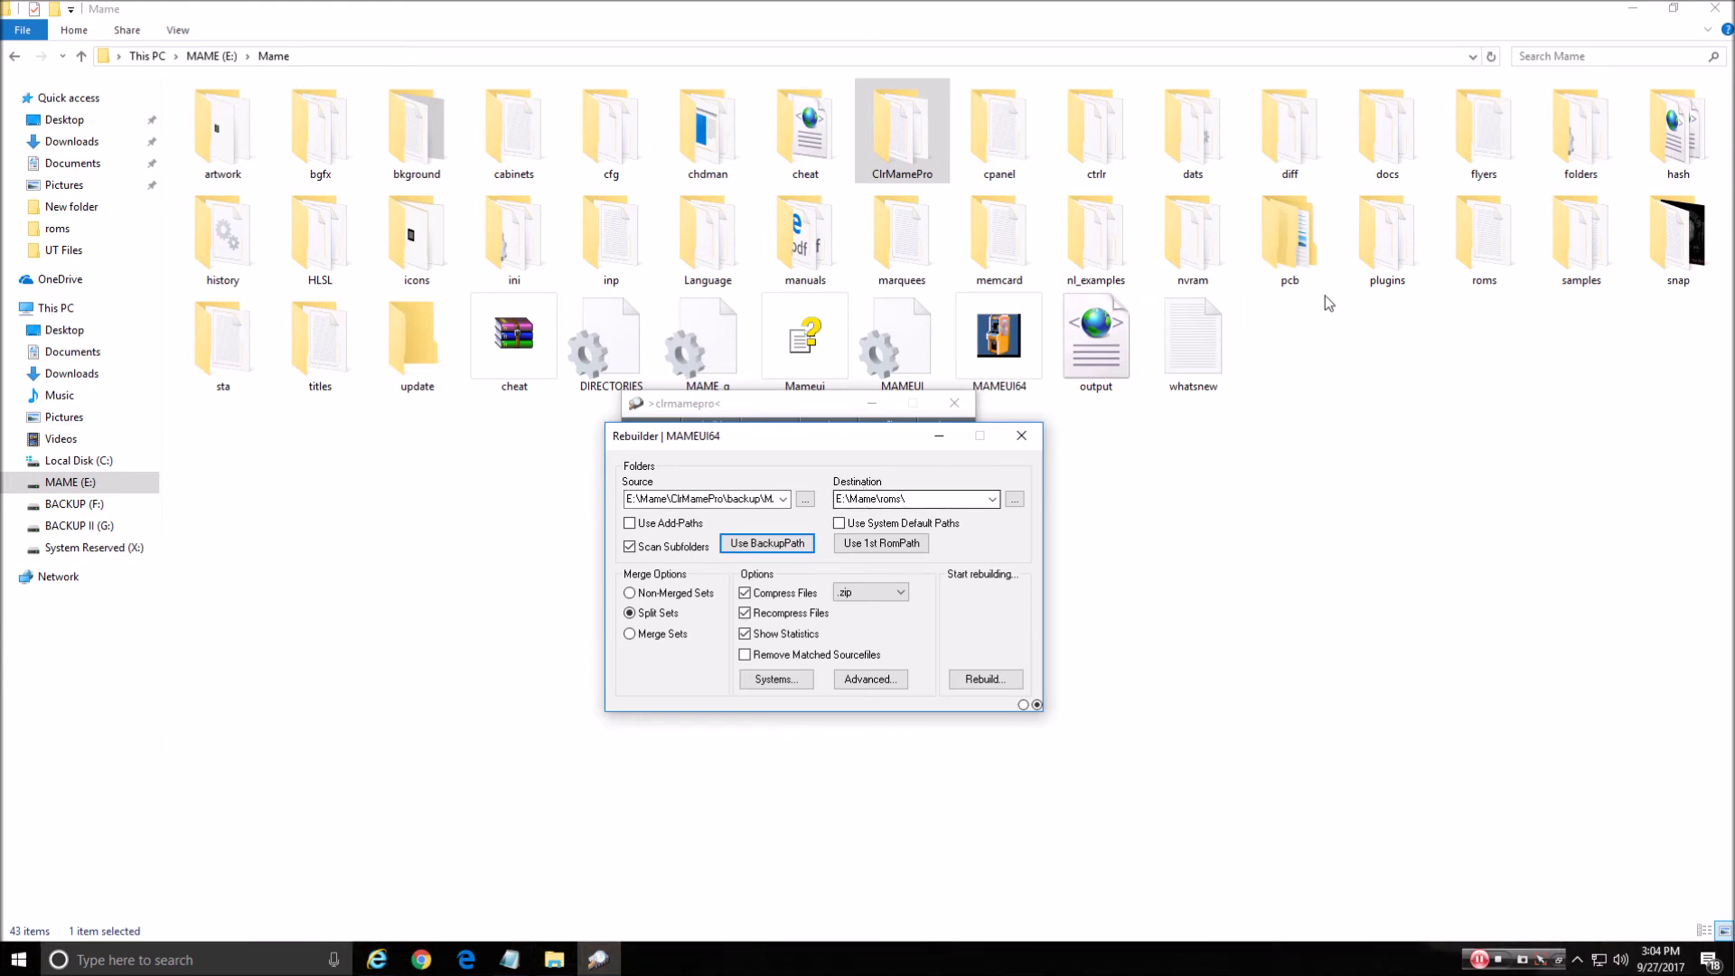
{"action": "left_click", "coordinate": [980, 680]}
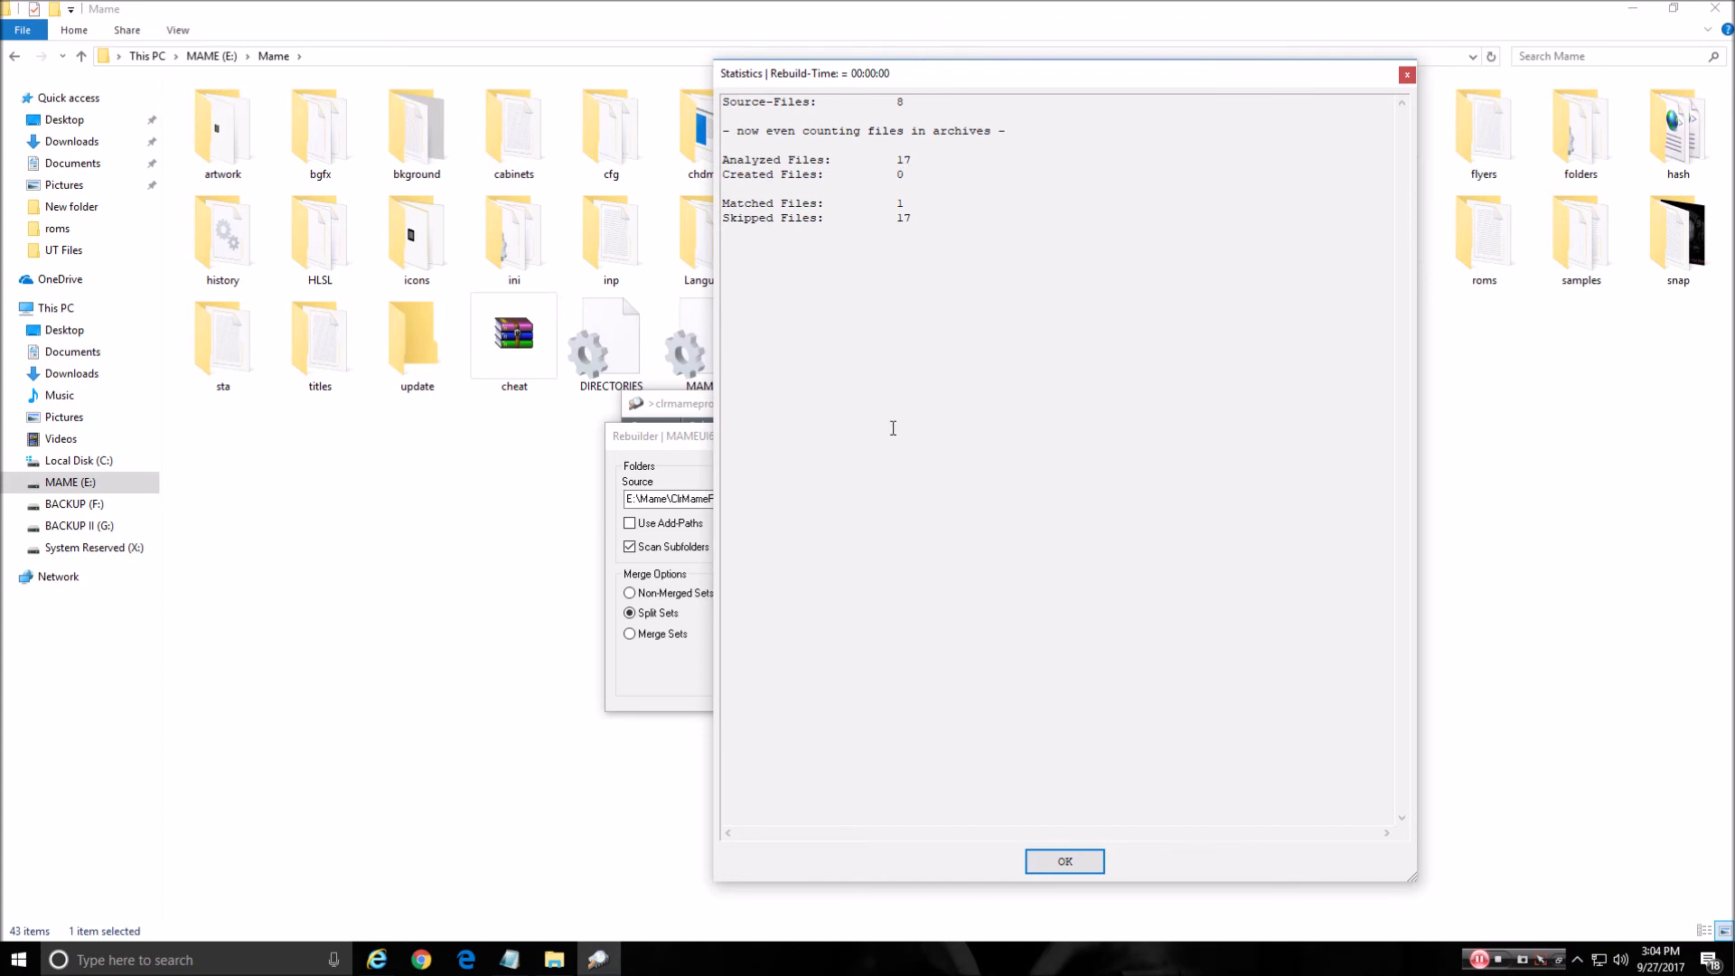
{"action": "left_click", "coordinate": [1076, 863]}
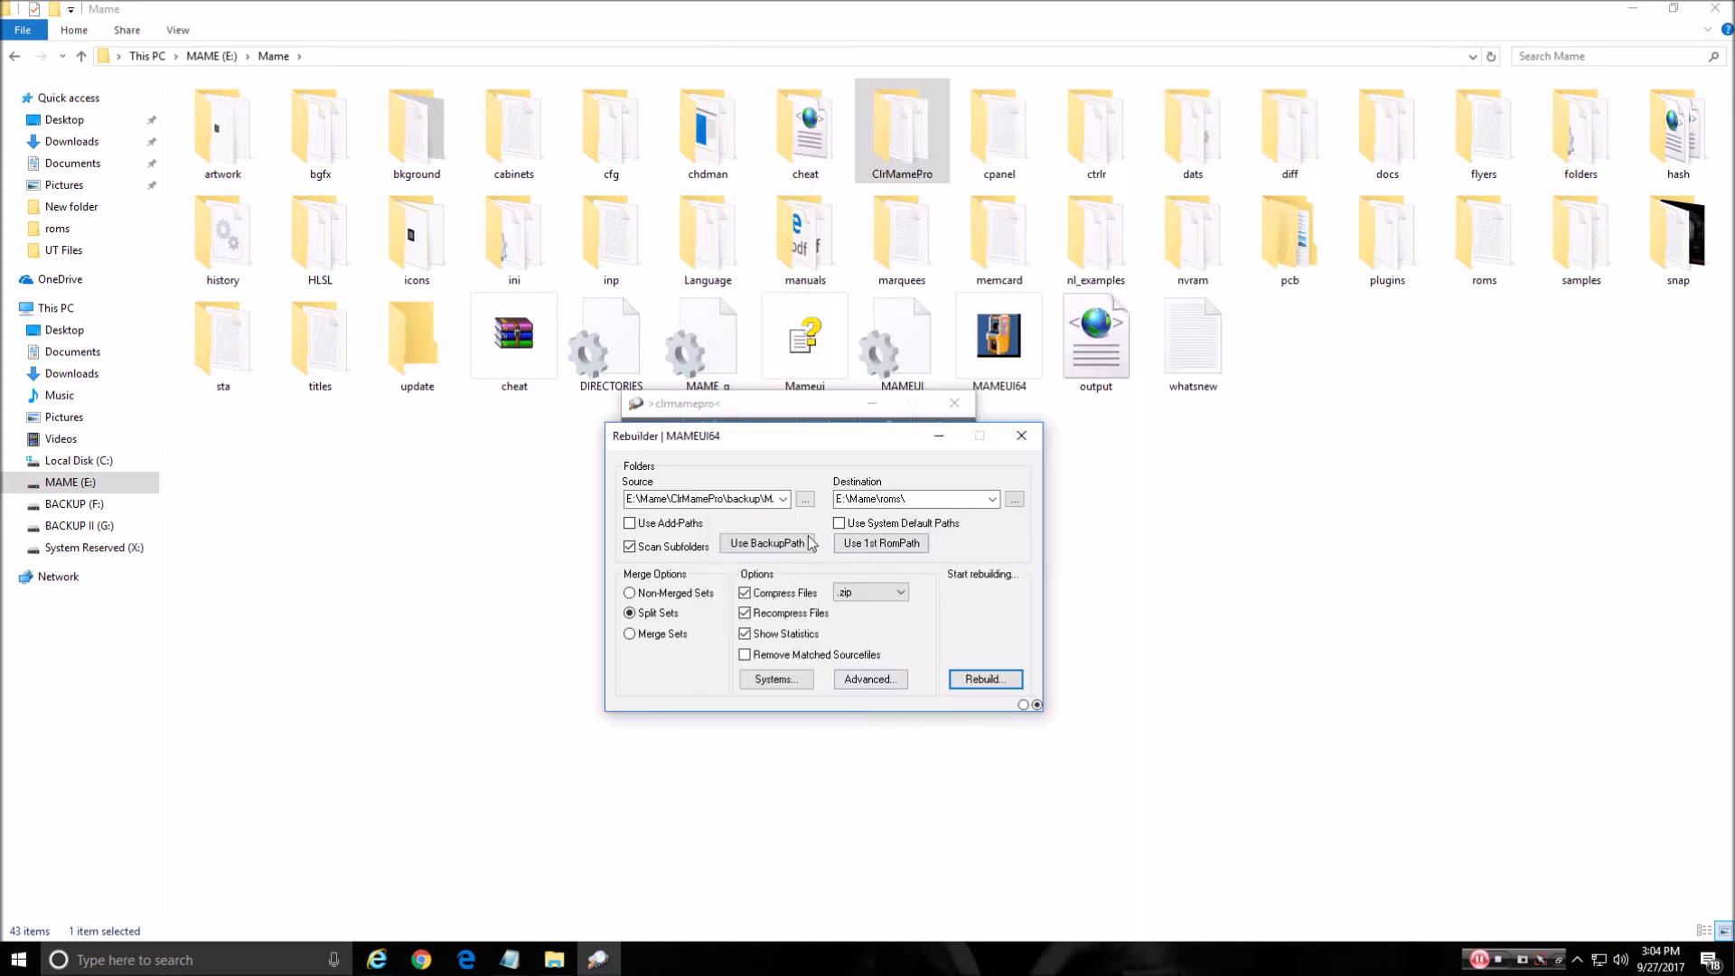
Step: Set the Rebuilder source back to E:\Mame\update\ and close the Rebuilder
{"action": "left_click", "coordinate": [783, 498]}
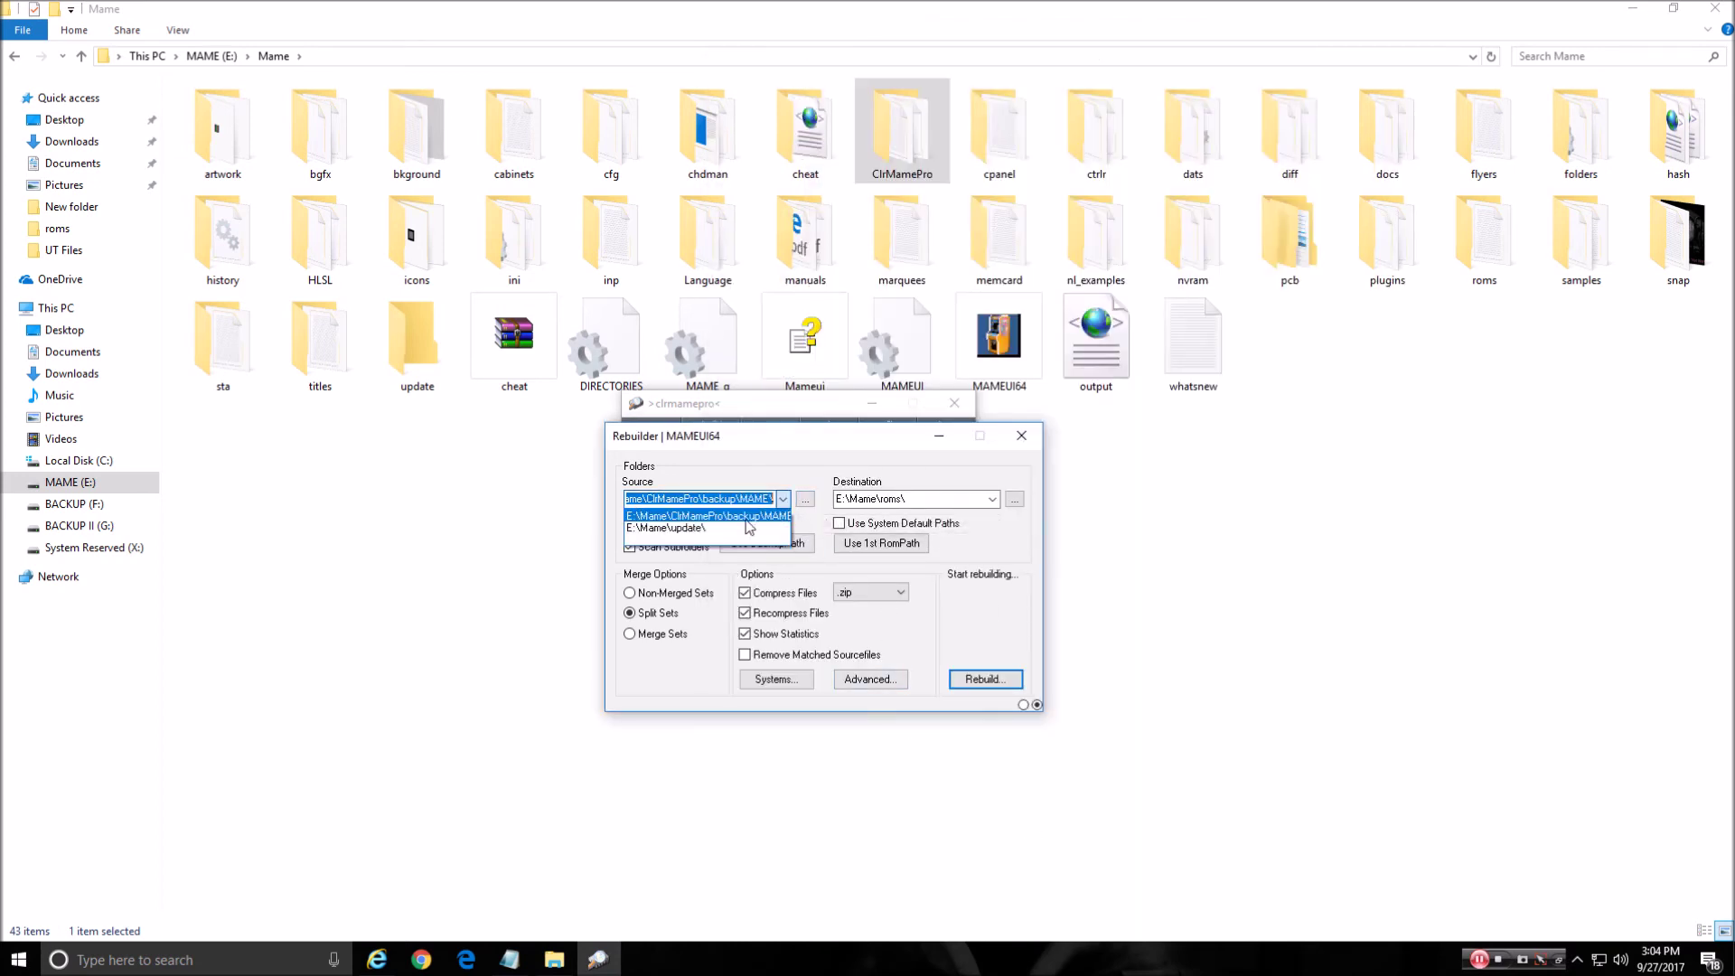
{"action": "left_click", "coordinate": [750, 528]}
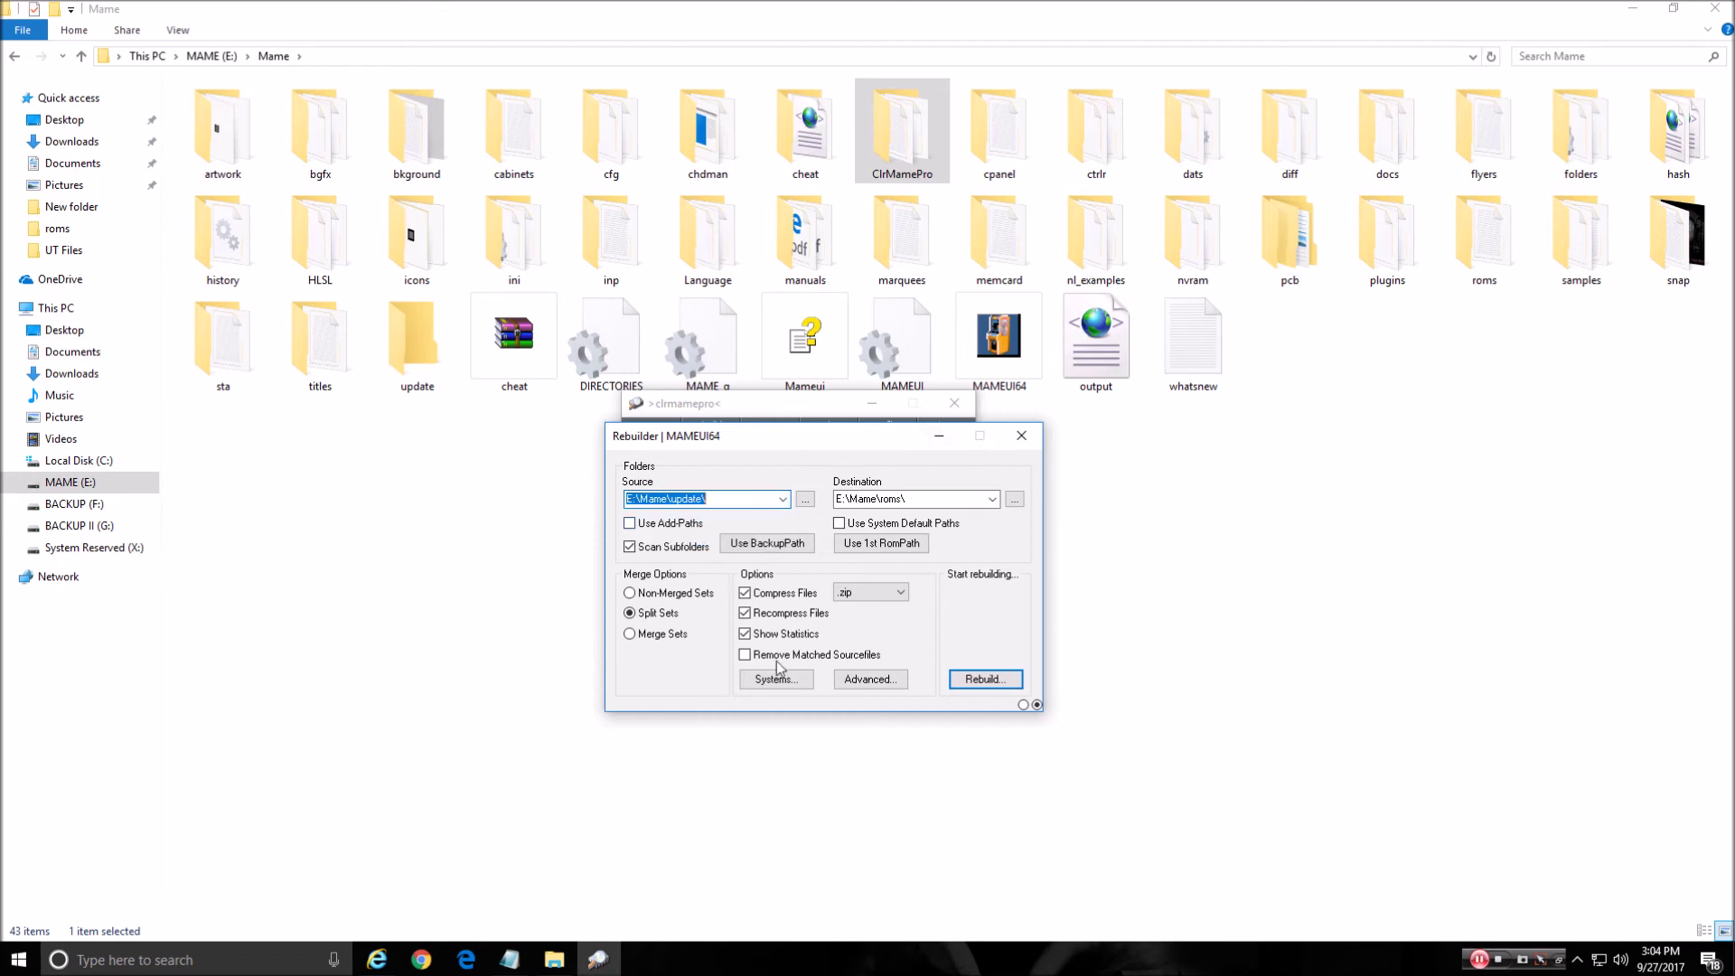
{"action": "left_click", "coordinate": [1023, 439]}
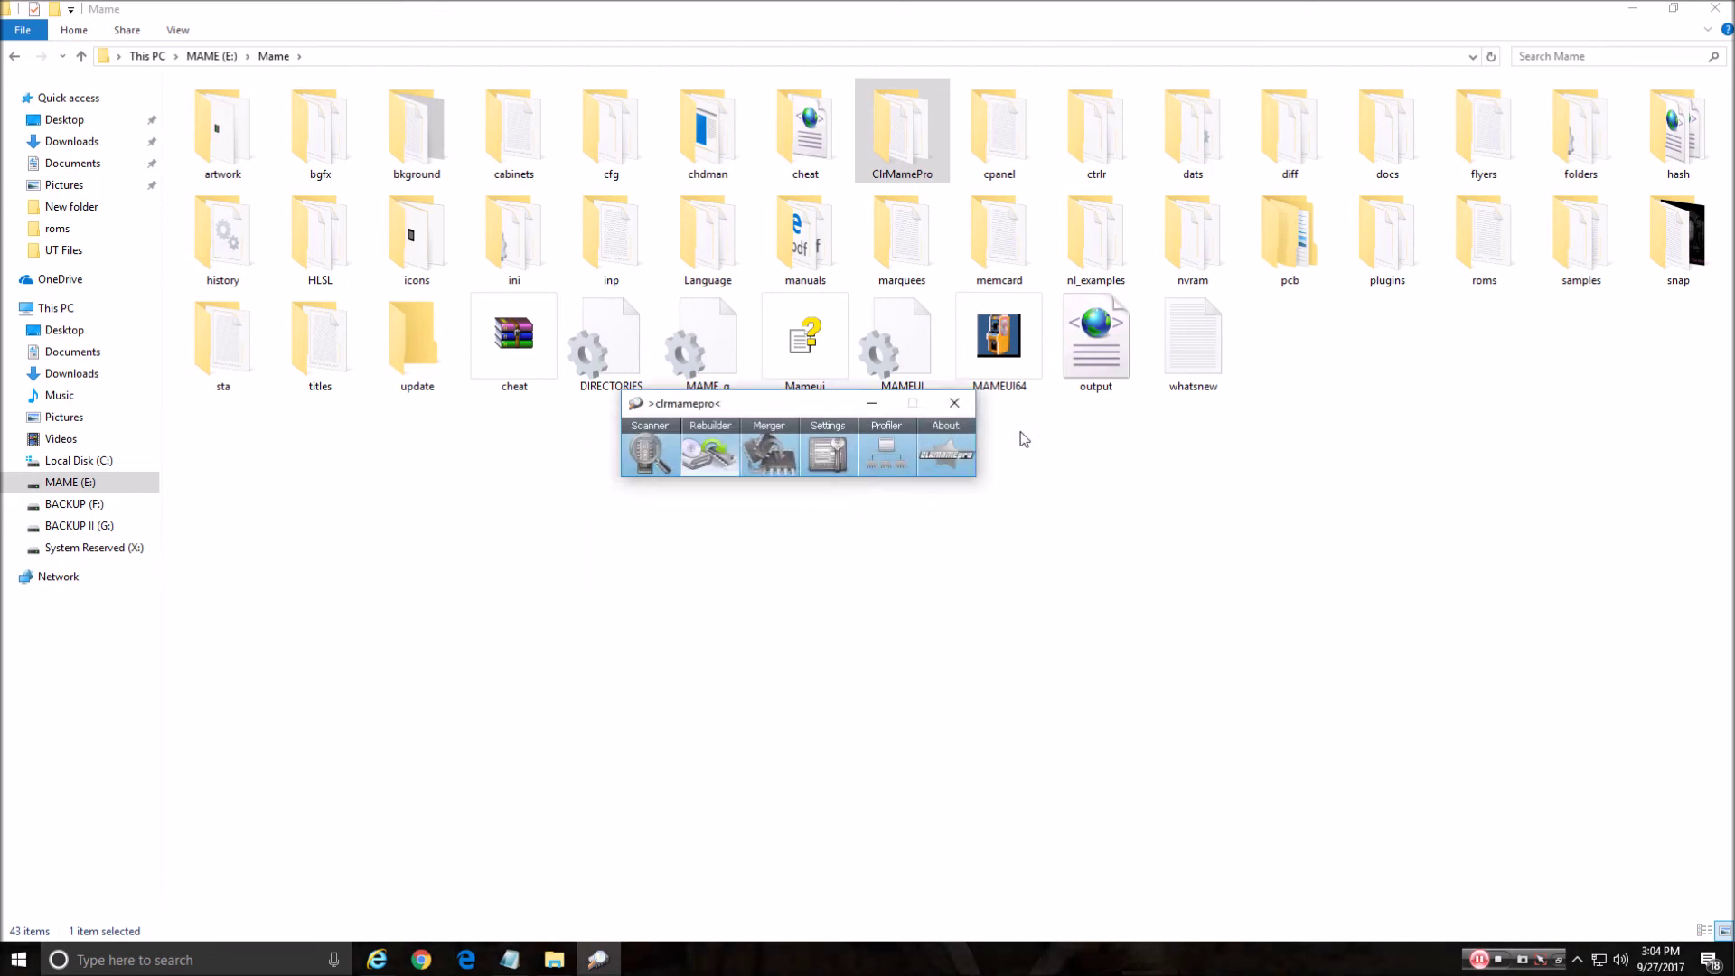
Step: Run a new MAMEUI64 scan, accepting for all sets the wrong name, unneeded file, wrong ROM place and missing ROM fixes
{"action": "left_click", "coordinate": [645, 454]}
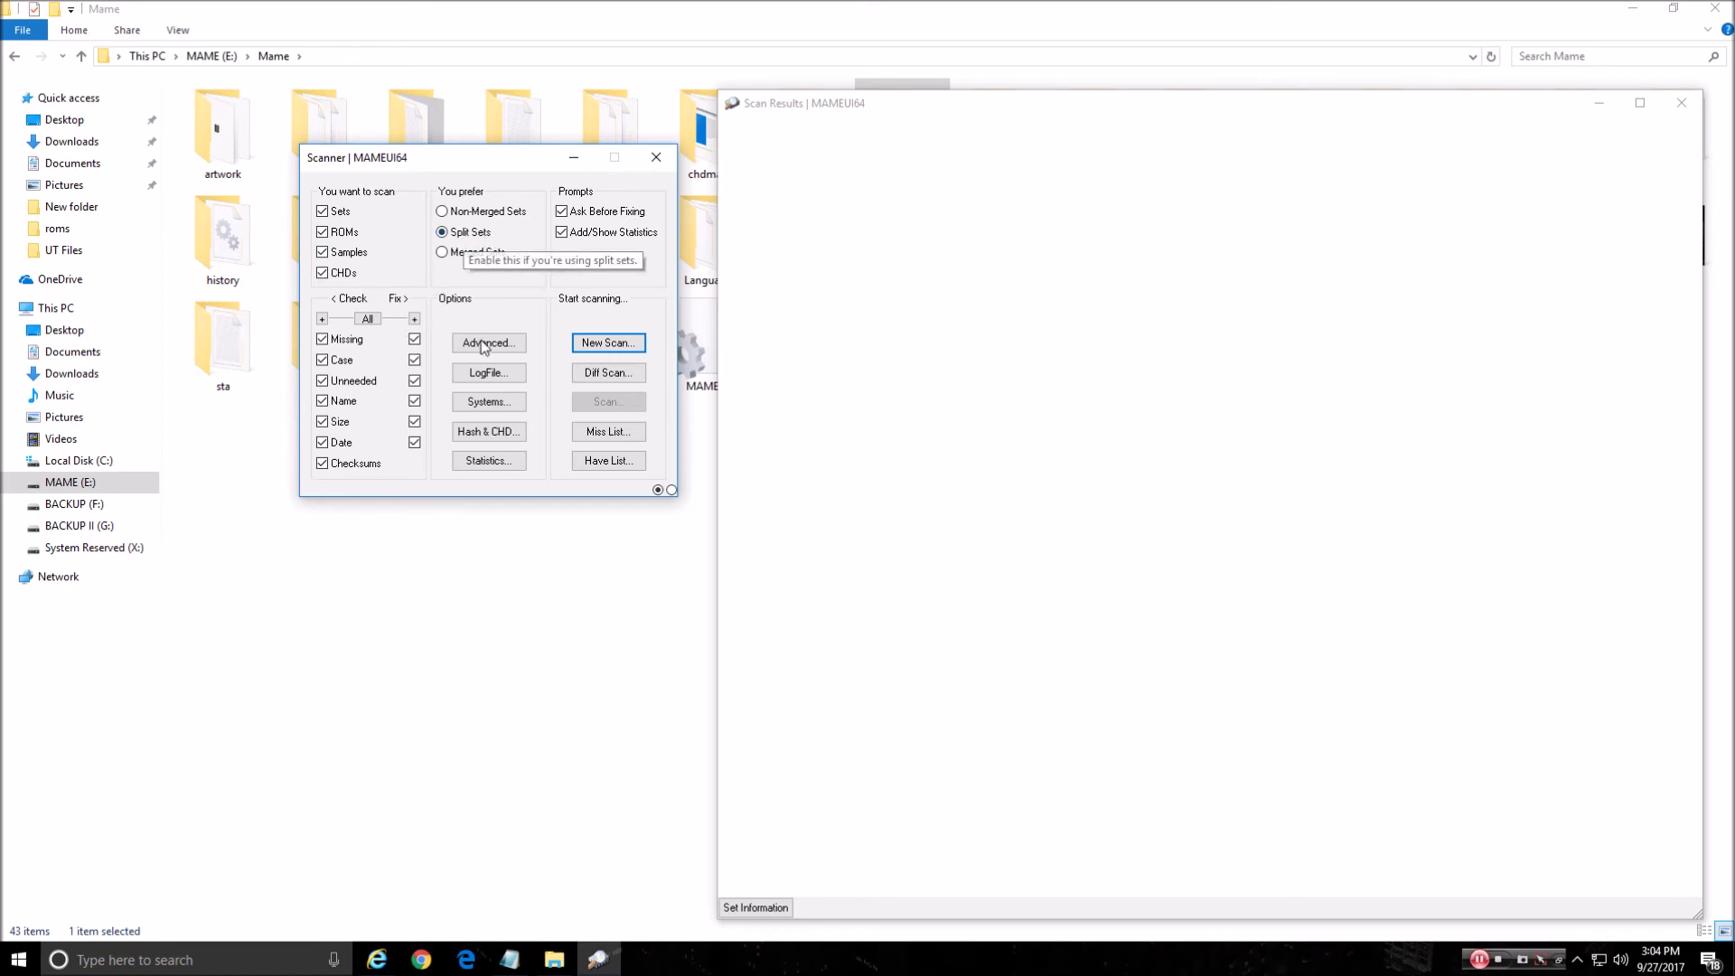
{"action": "left_click", "coordinate": [608, 344]}
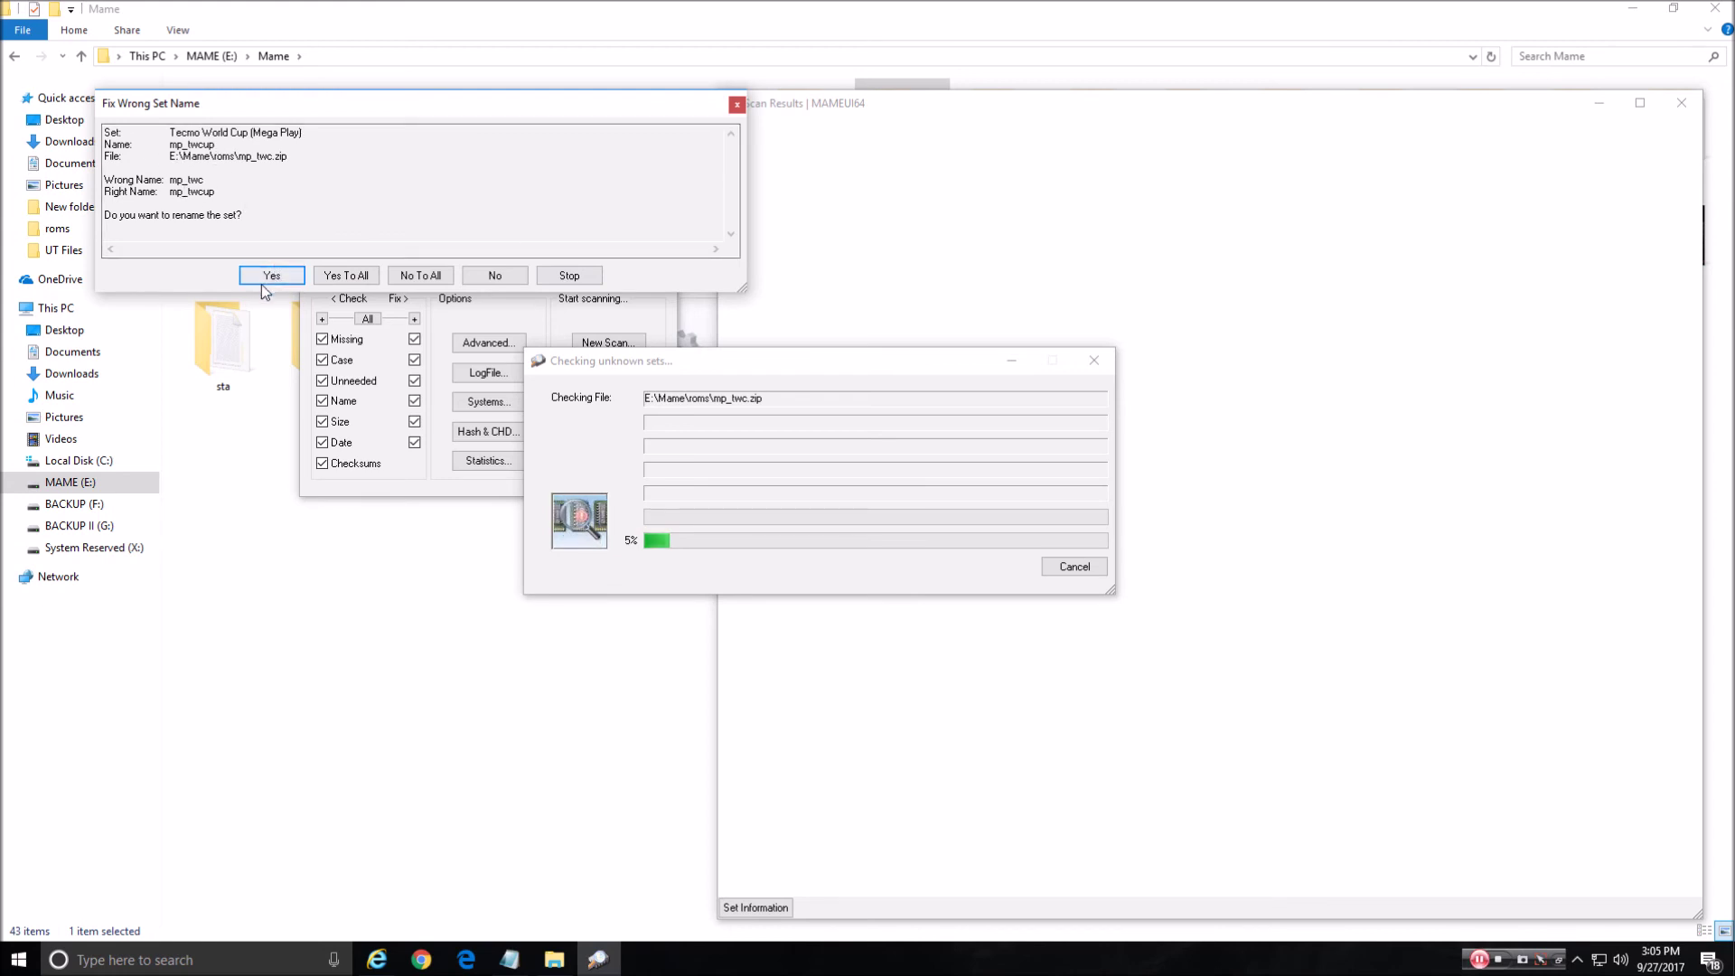
{"action": "left_click", "coordinate": [346, 276]}
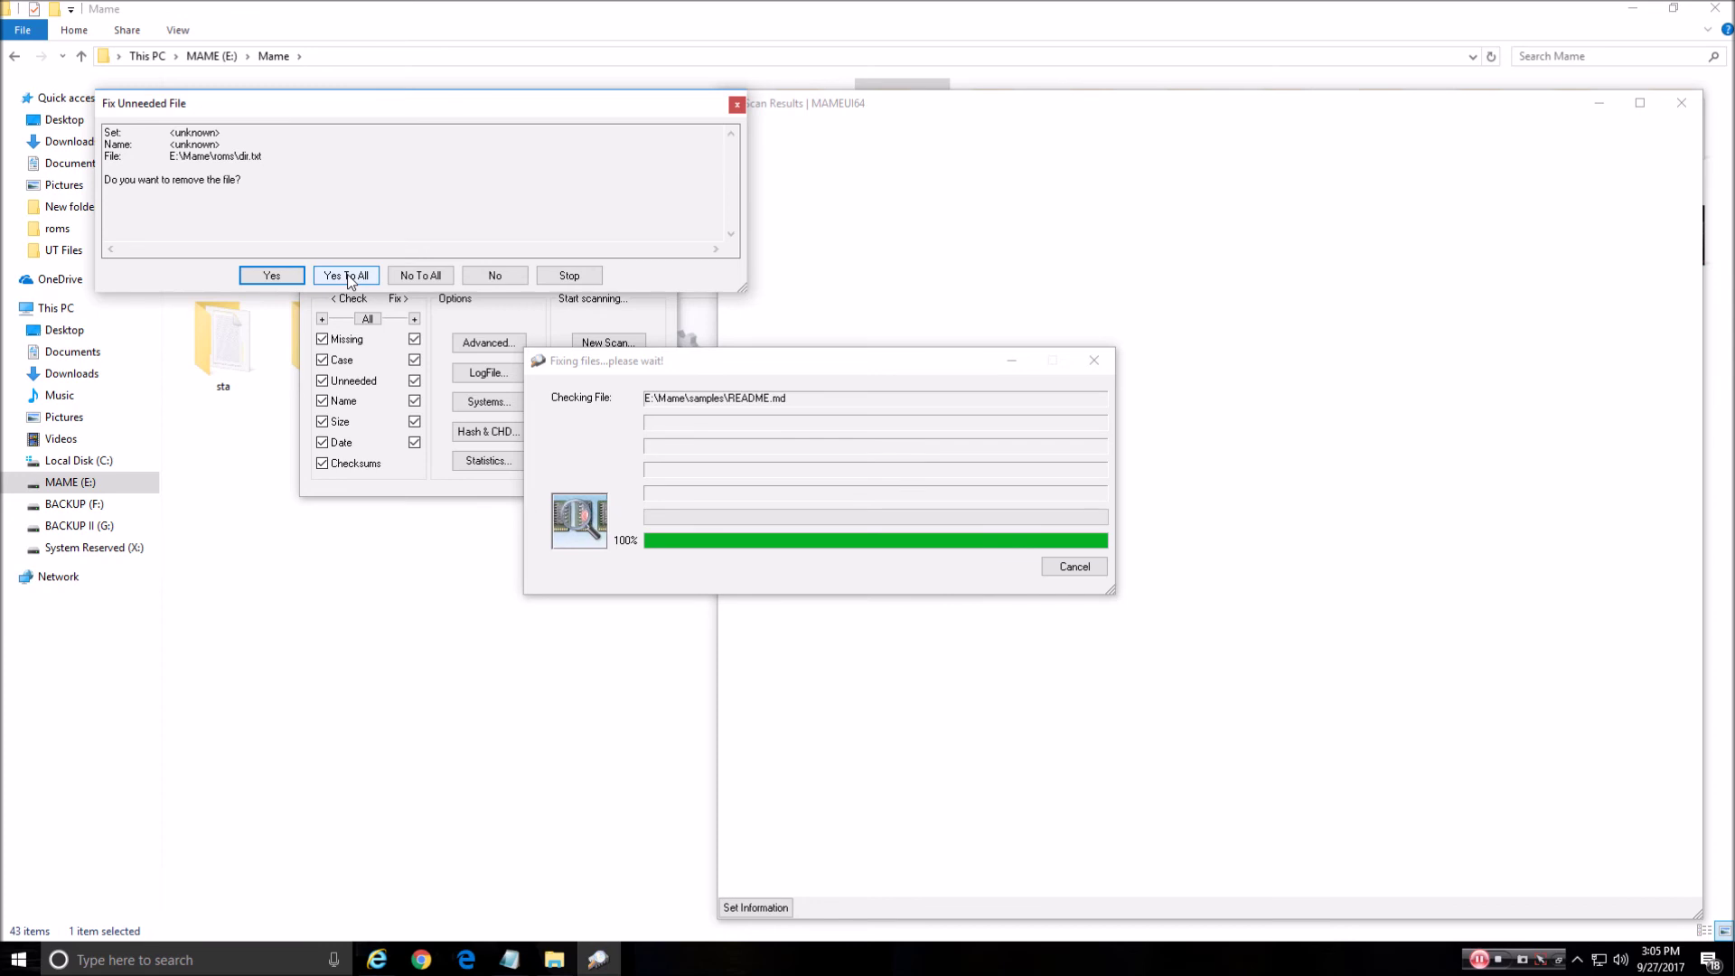
{"action": "left_click", "coordinate": [348, 277]}
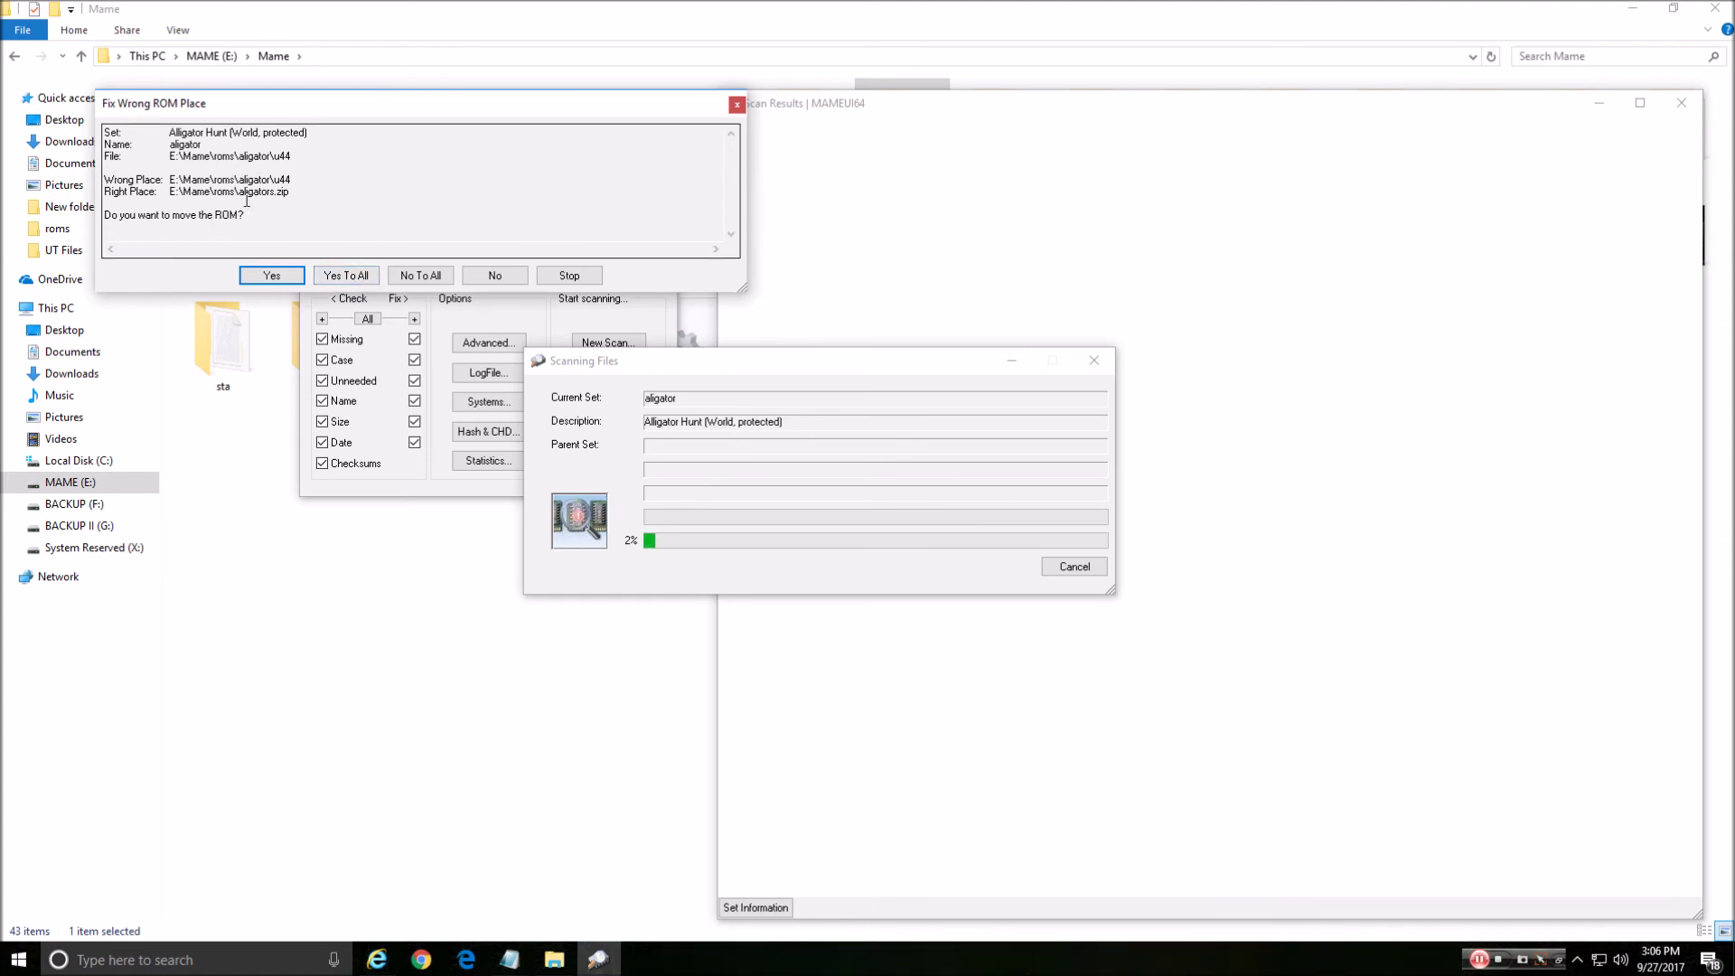
{"action": "left_click", "coordinate": [344, 277]}
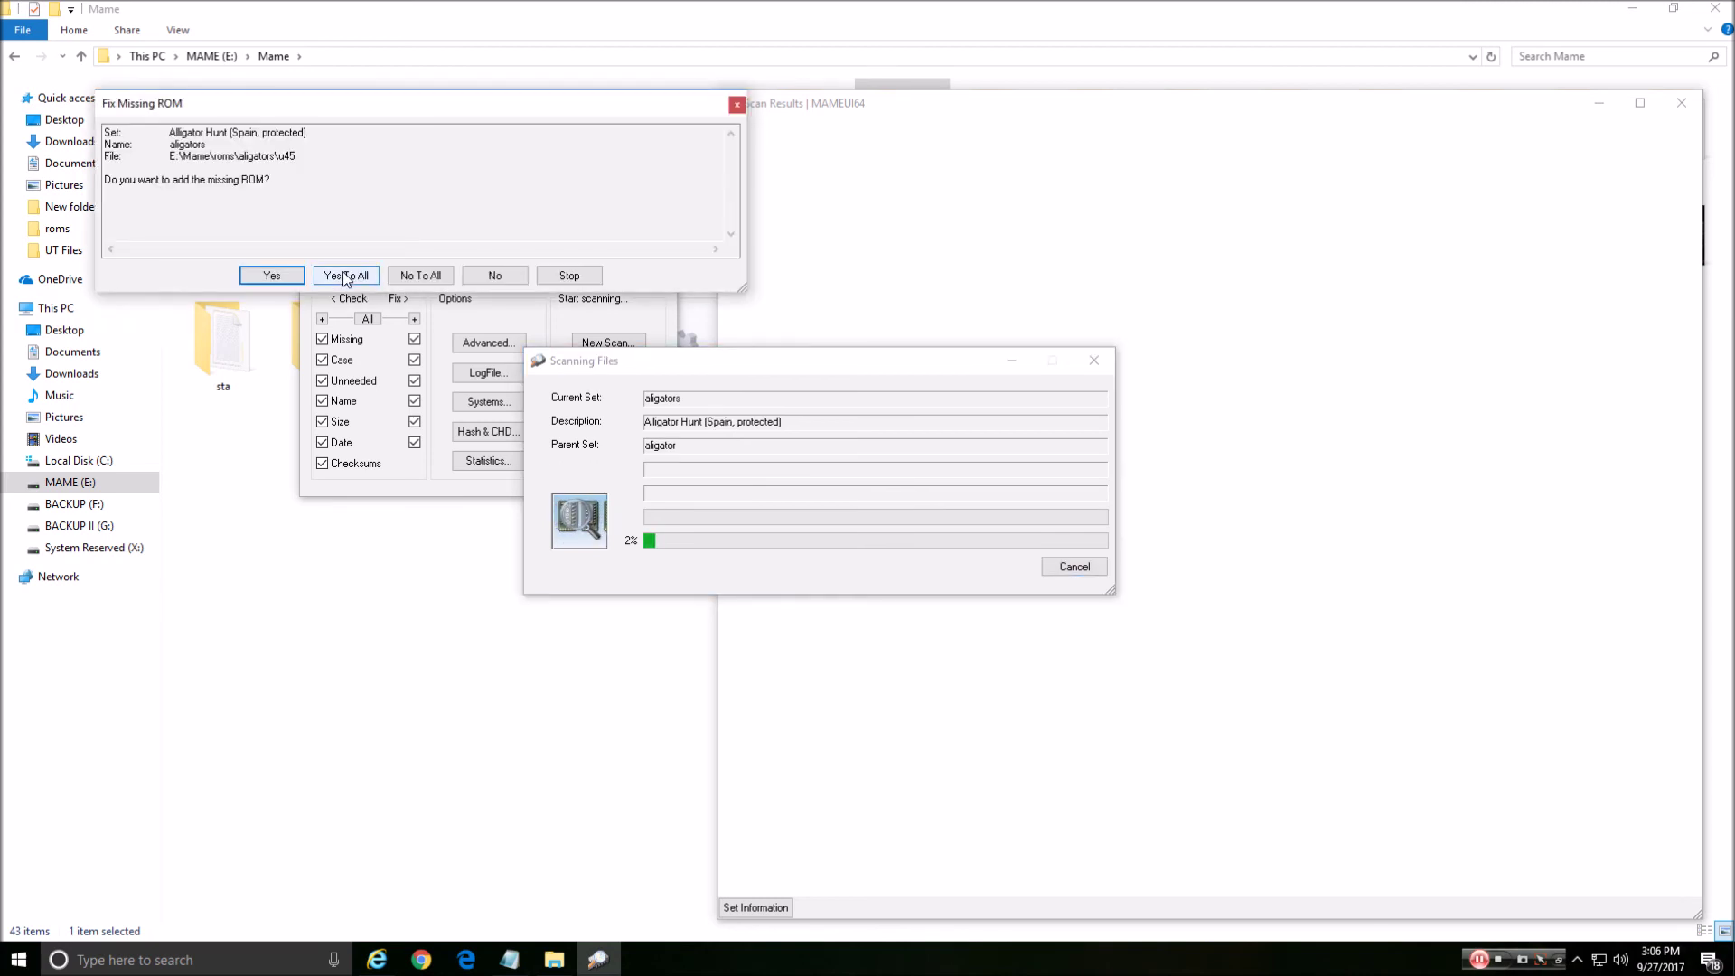
{"action": "left_click", "coordinate": [348, 276]}
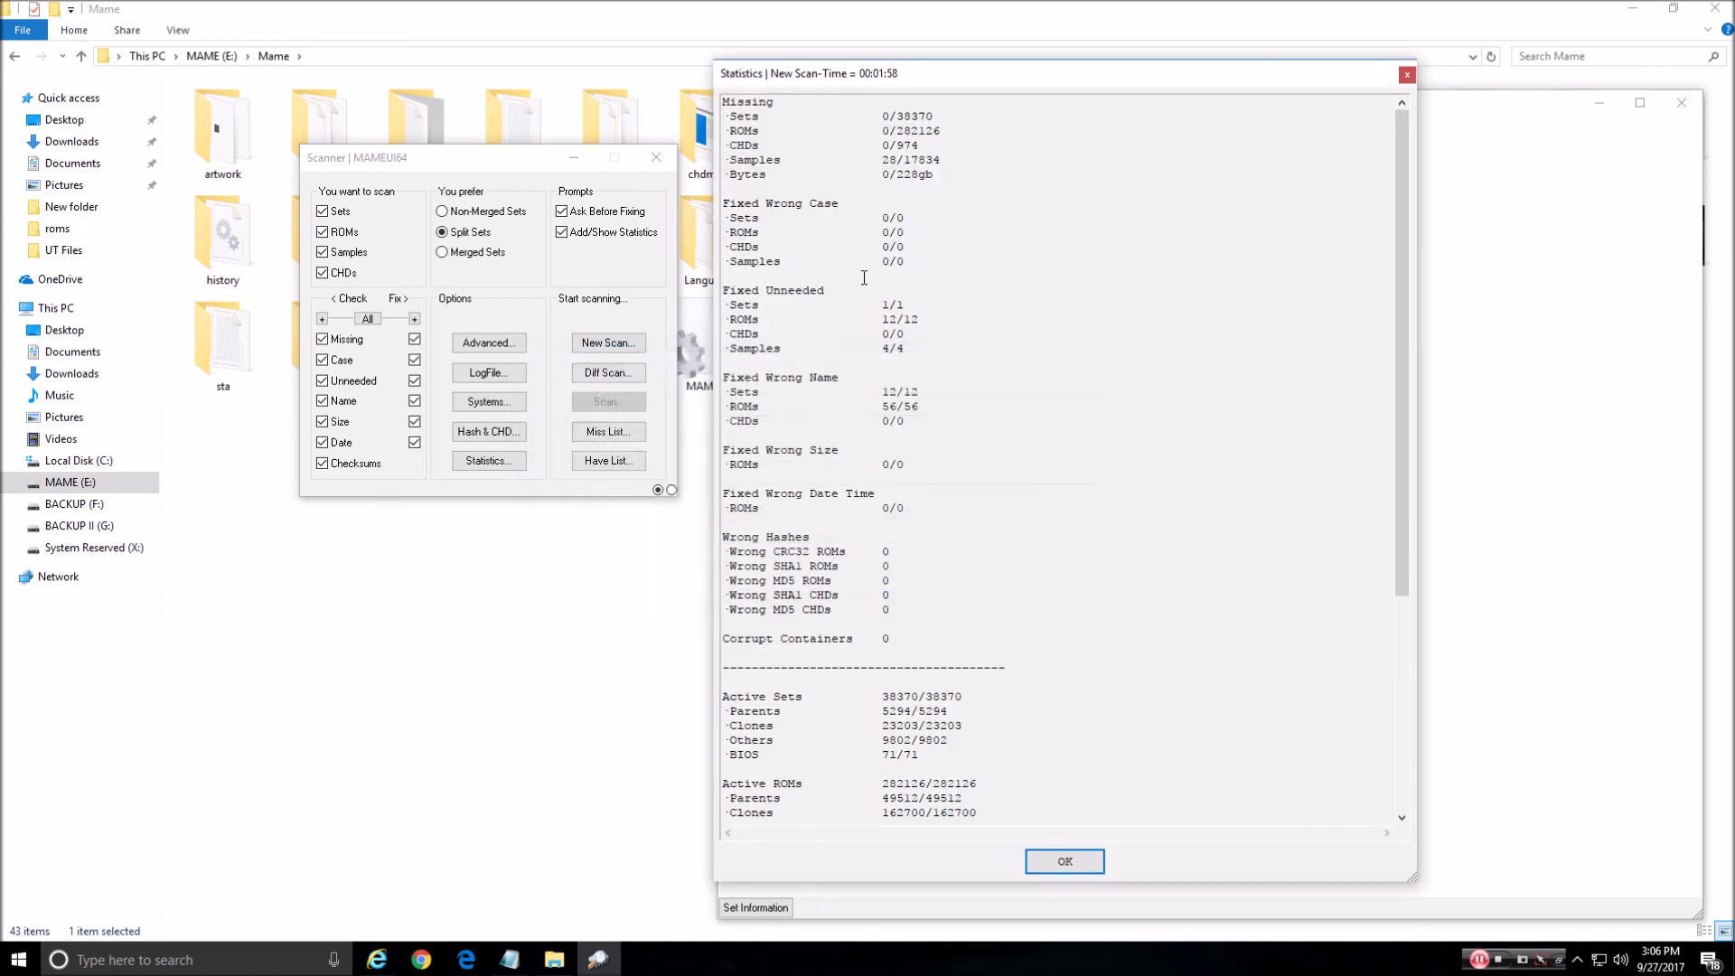
Step: Move the statistics window aside and expand the three Borderline sets and Star Raker in the scan results
{"action": "left_click_drag", "start_coordinate": [1020, 79], "coordinate": [1333, 229]}
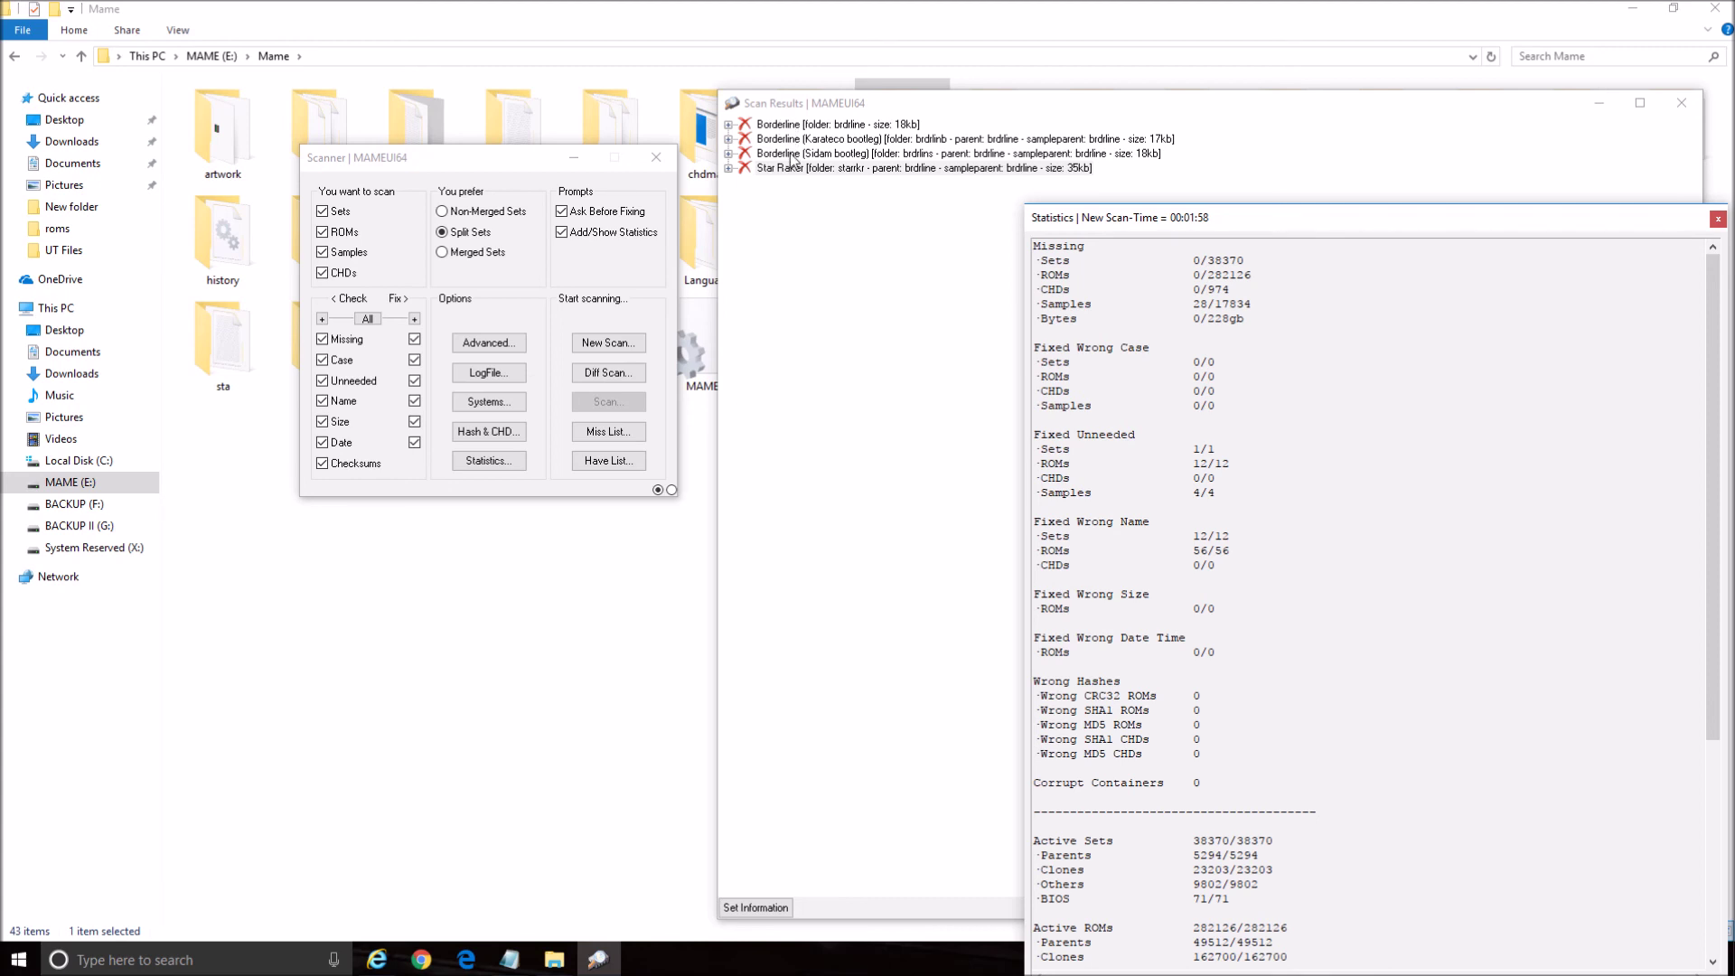
{"action": "right_click", "coordinate": [733, 131]}
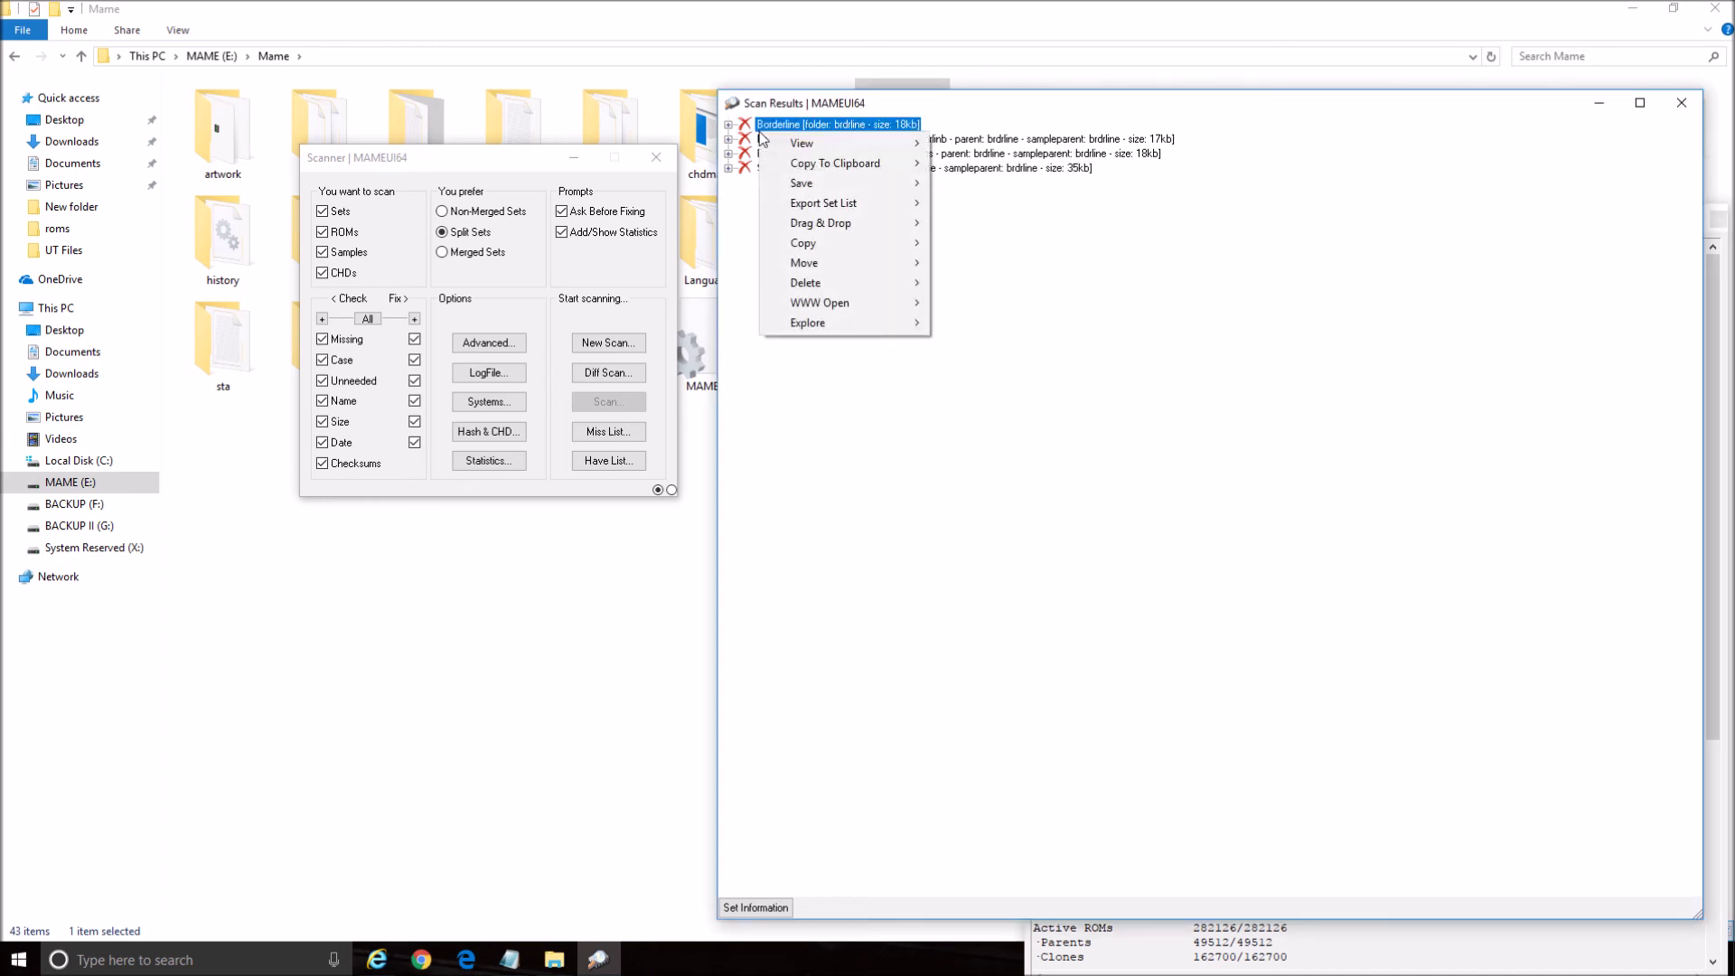
{"action": "left_click", "coordinate": [728, 124]}
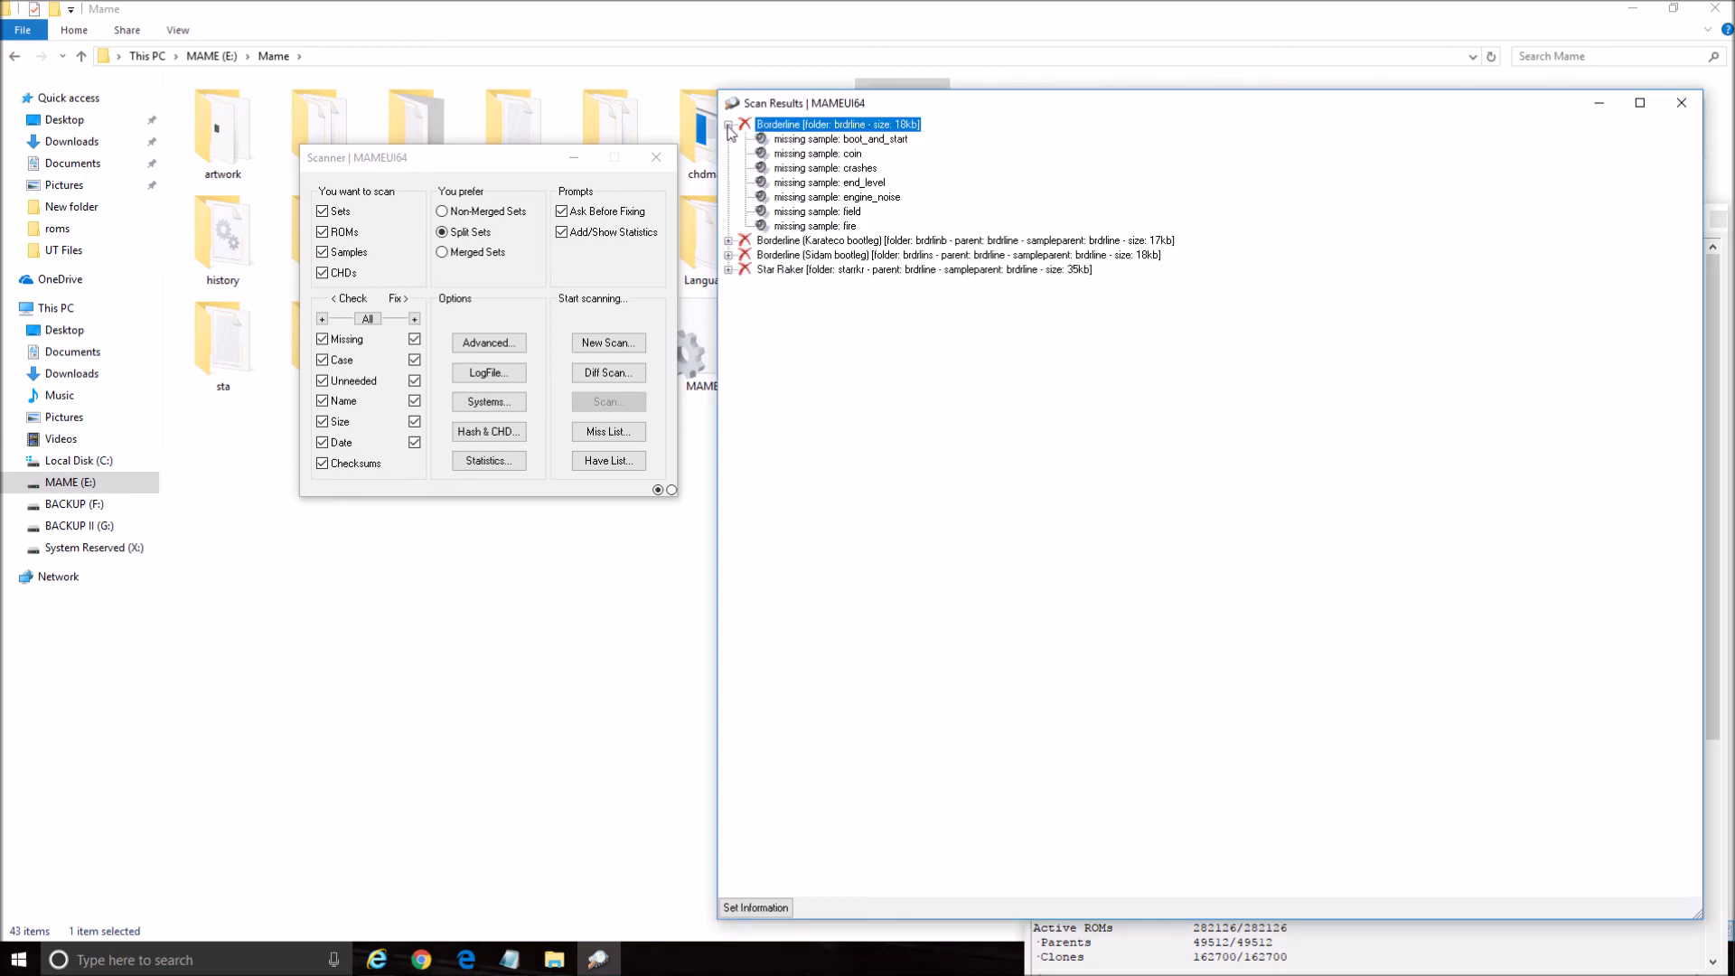
{"action": "left_click", "coordinate": [728, 241]}
{"action": "left_click", "coordinate": [729, 357]}
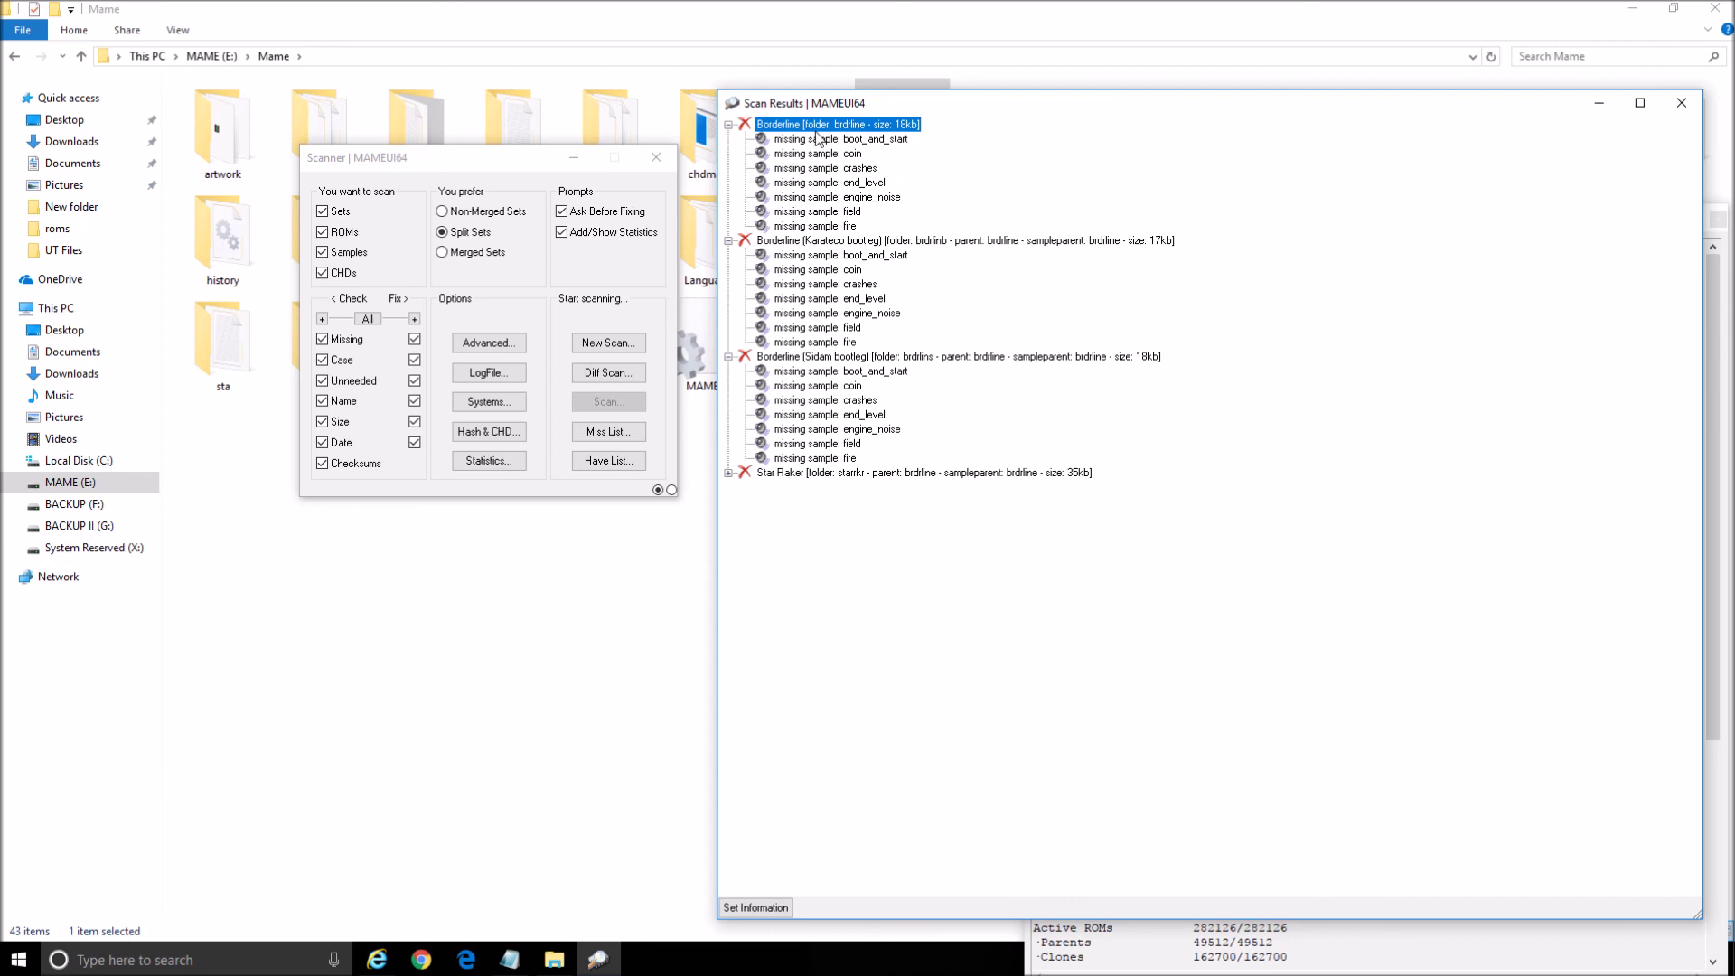
{"action": "left_click", "coordinate": [729, 473]}
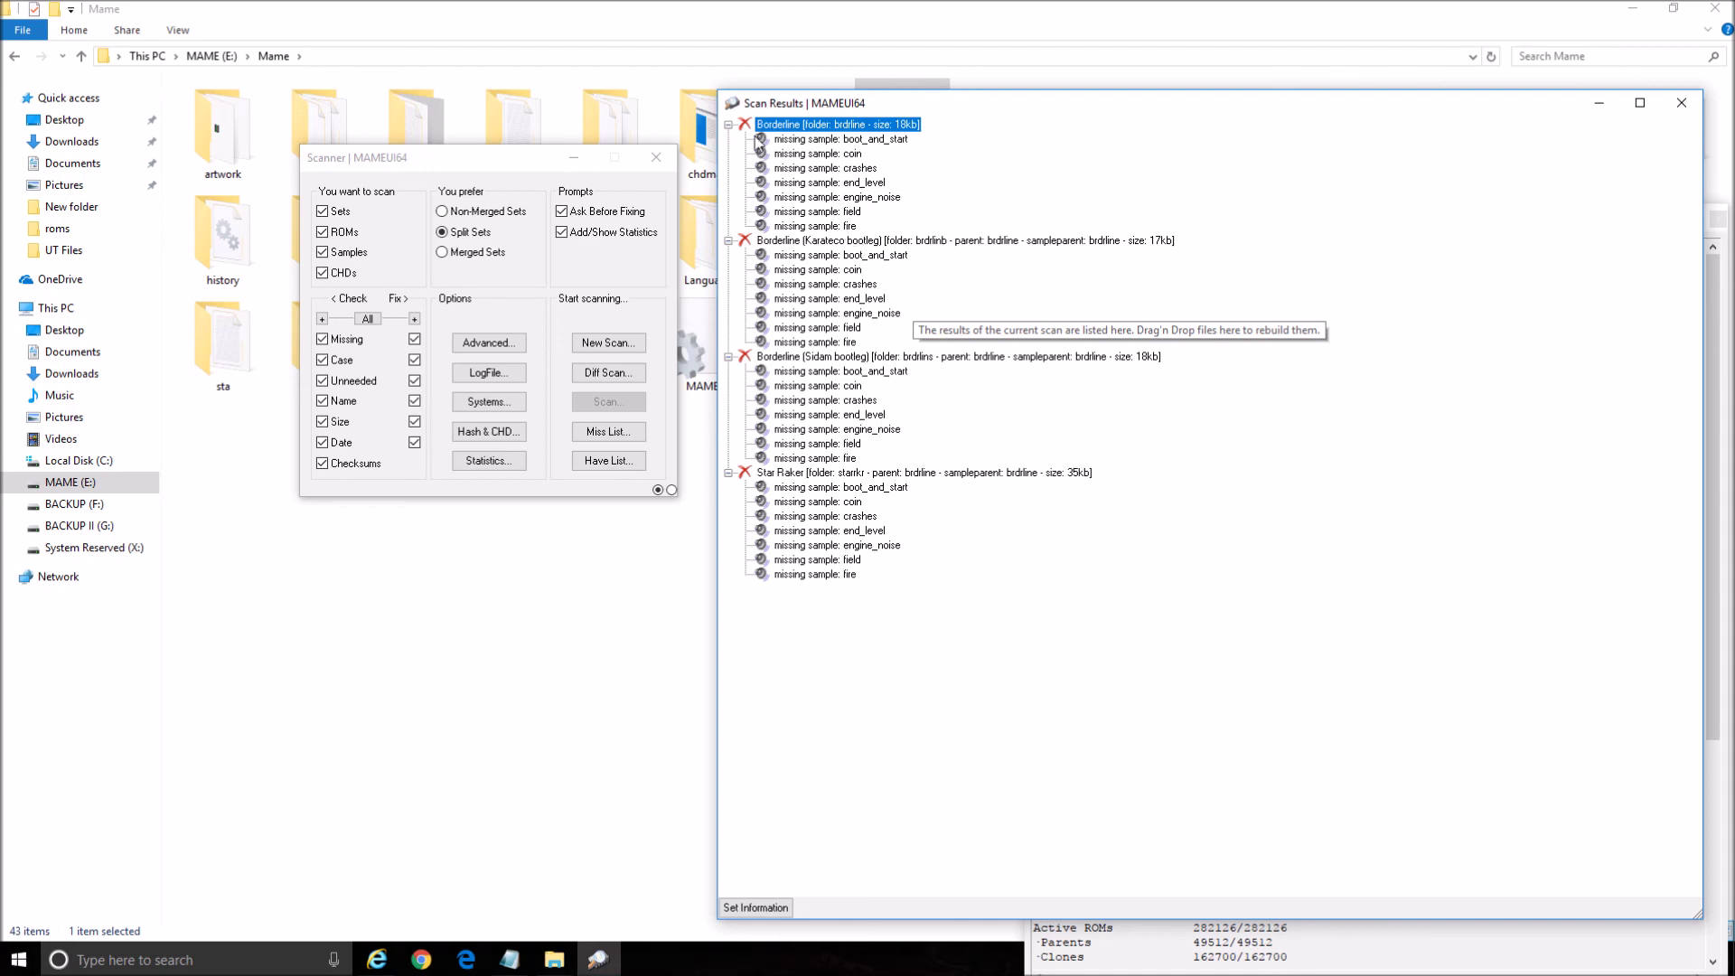
Step: Bring the scan statistics back into full view, review the missing and fixed totals, and dismiss them
{"action": "left_click", "coordinate": [1383, 931]}
{"action": "left_click_drag", "start_coordinate": [1363, 216], "coordinate": [1337, 112]}
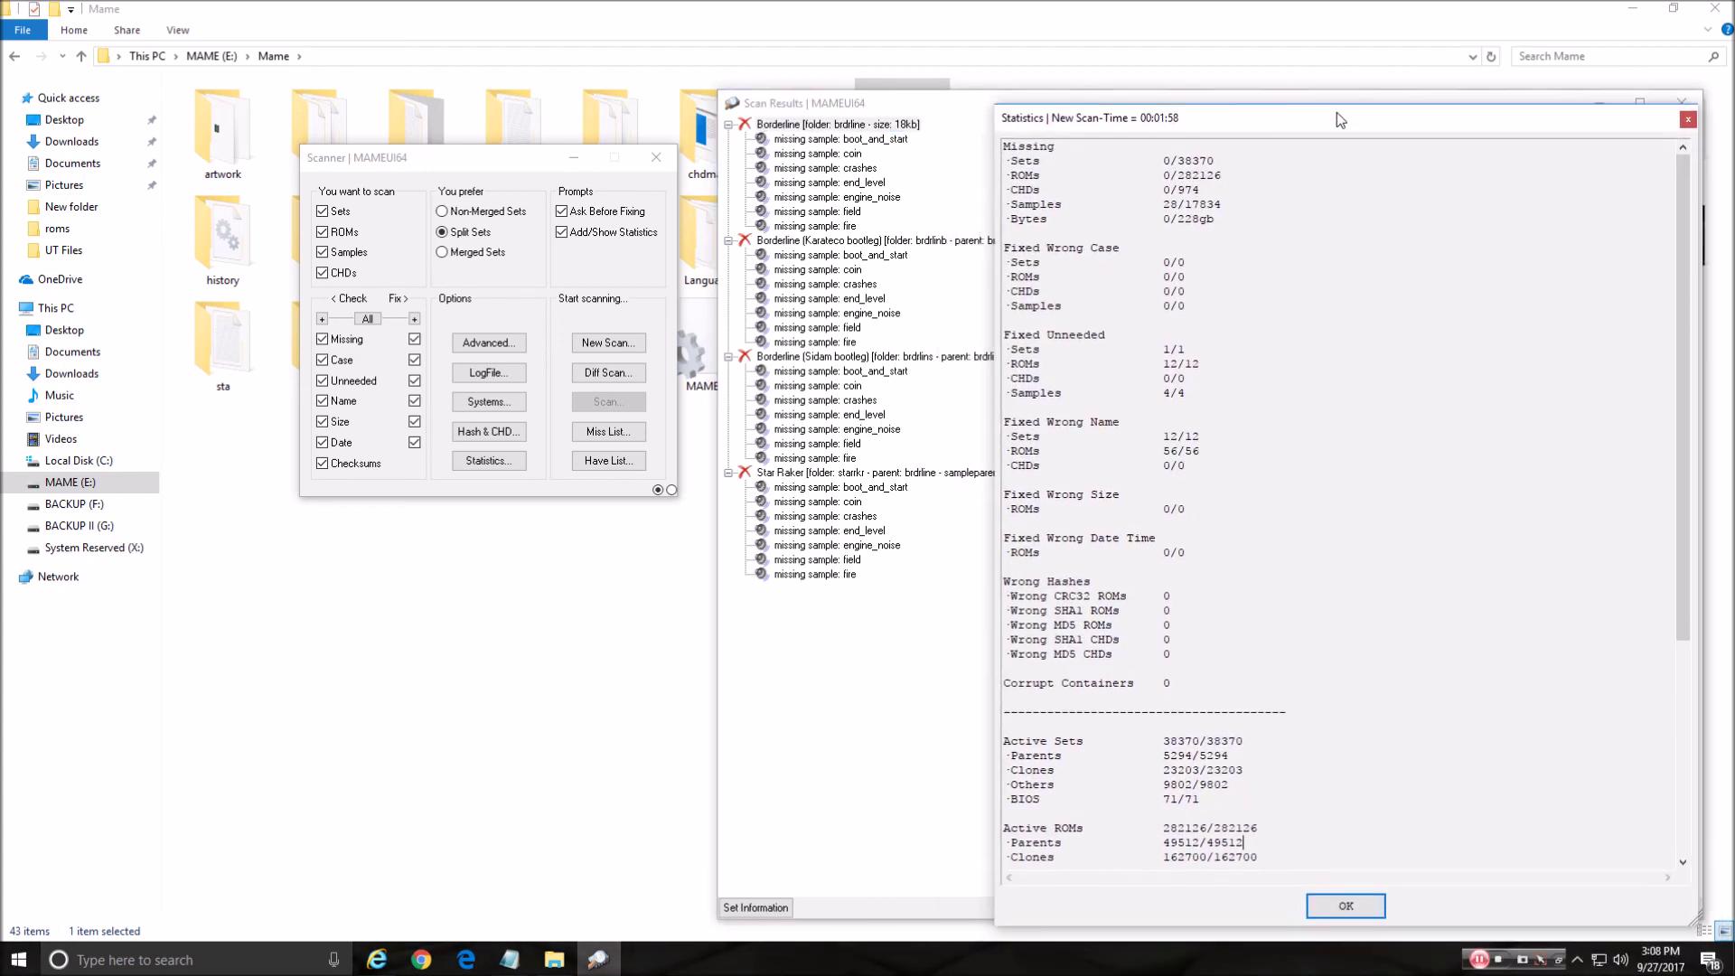
{"action": "left_click", "coordinate": [535, 705]}
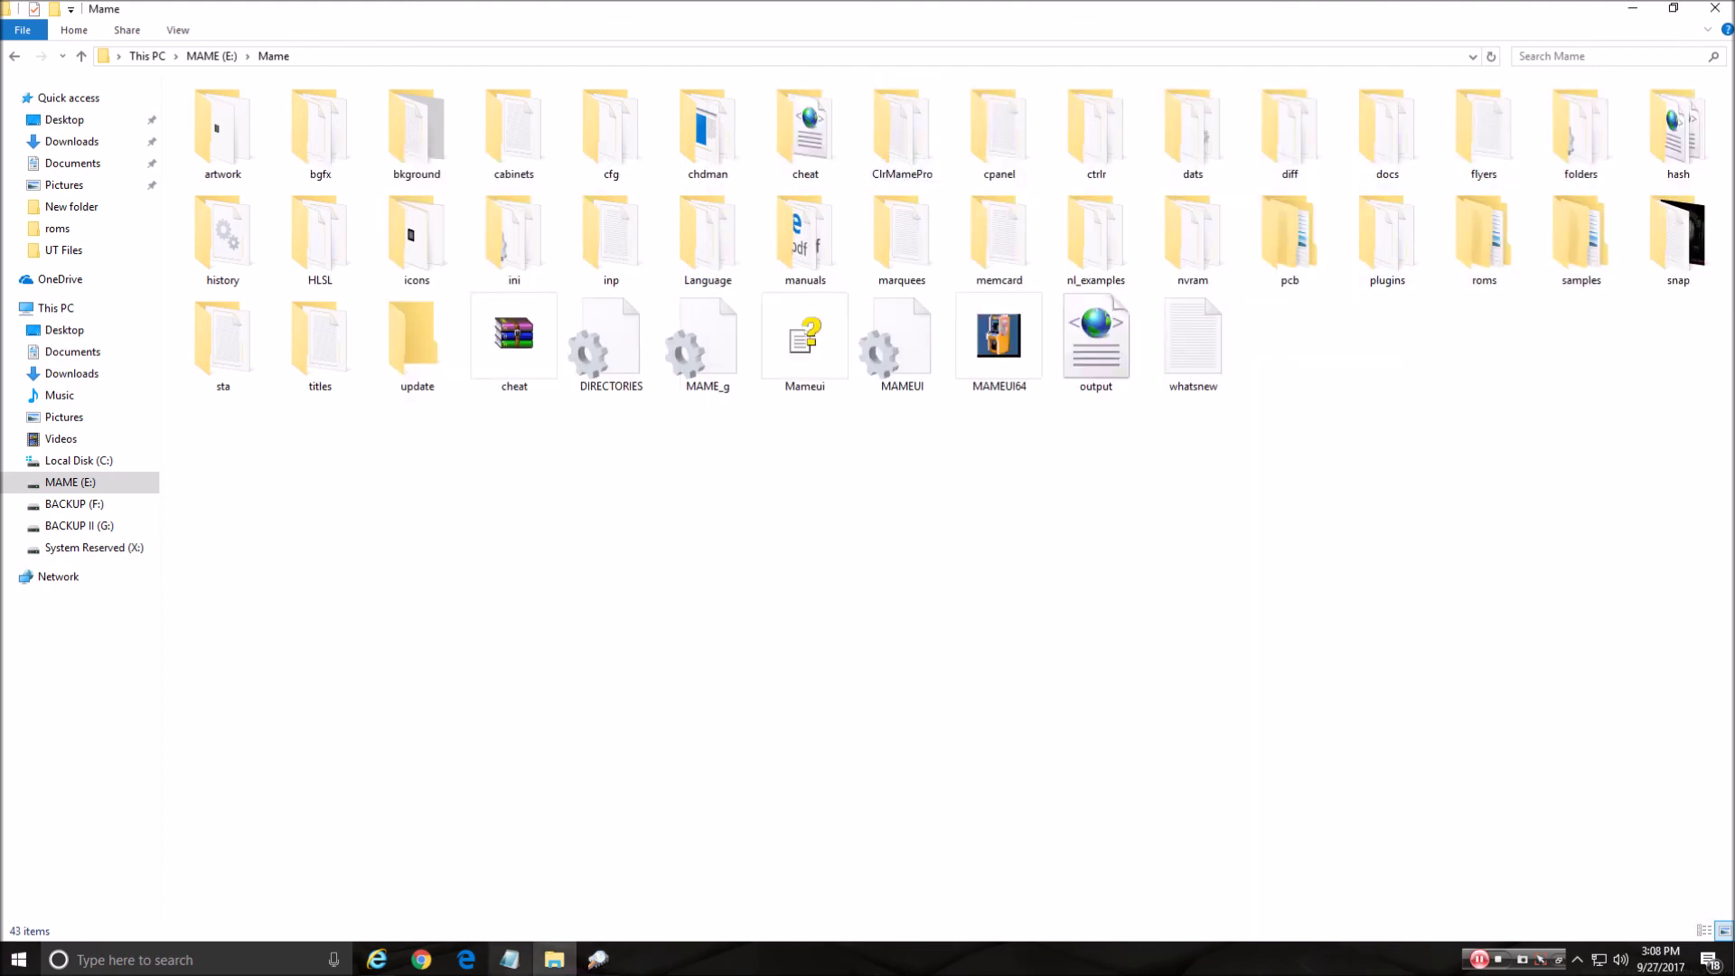
{"action": "left_click", "coordinate": [598, 960]}
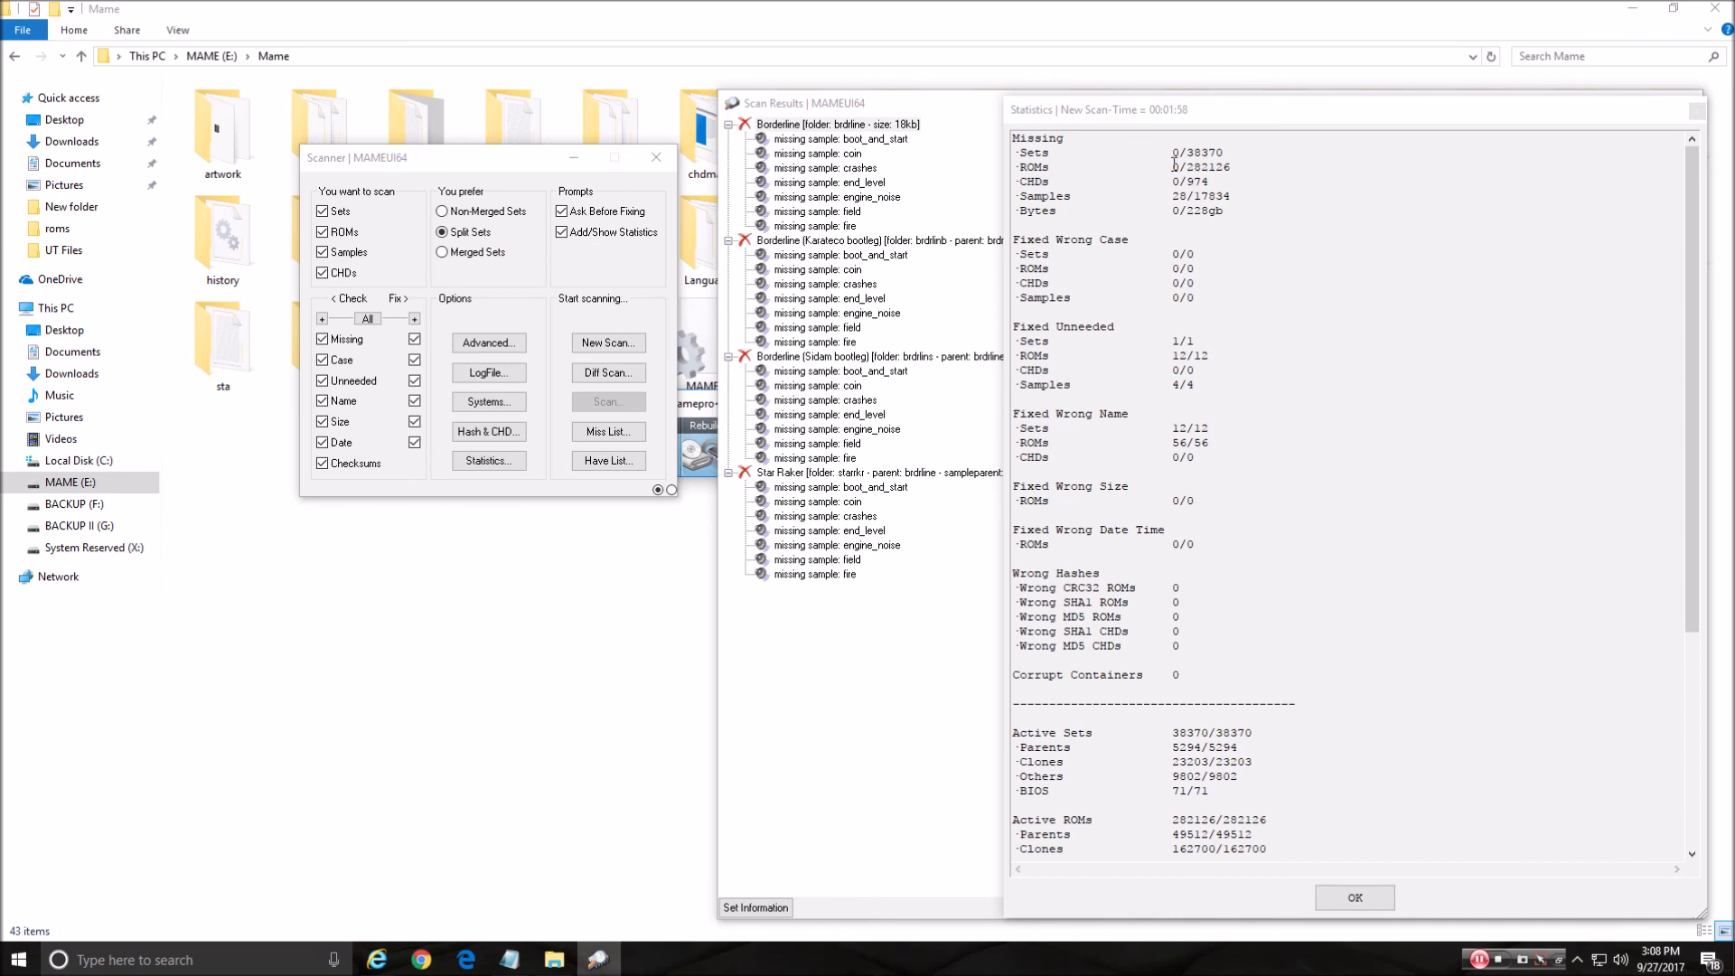
{"action": "left_click", "coordinate": [1356, 898]}
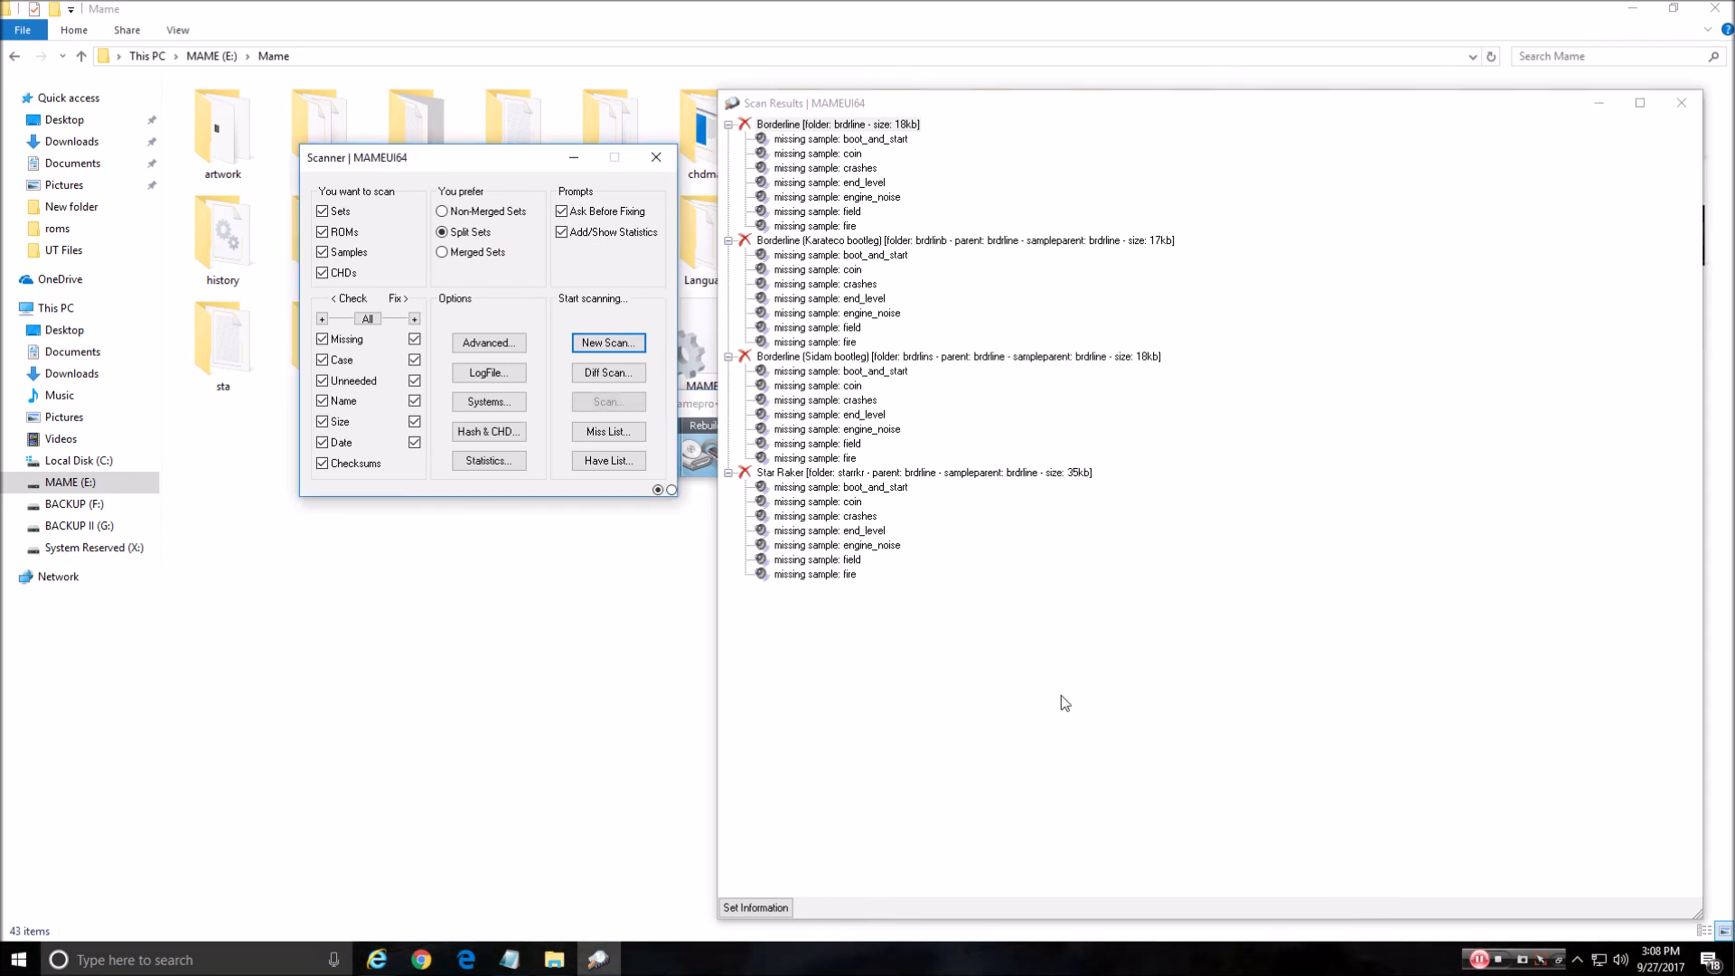